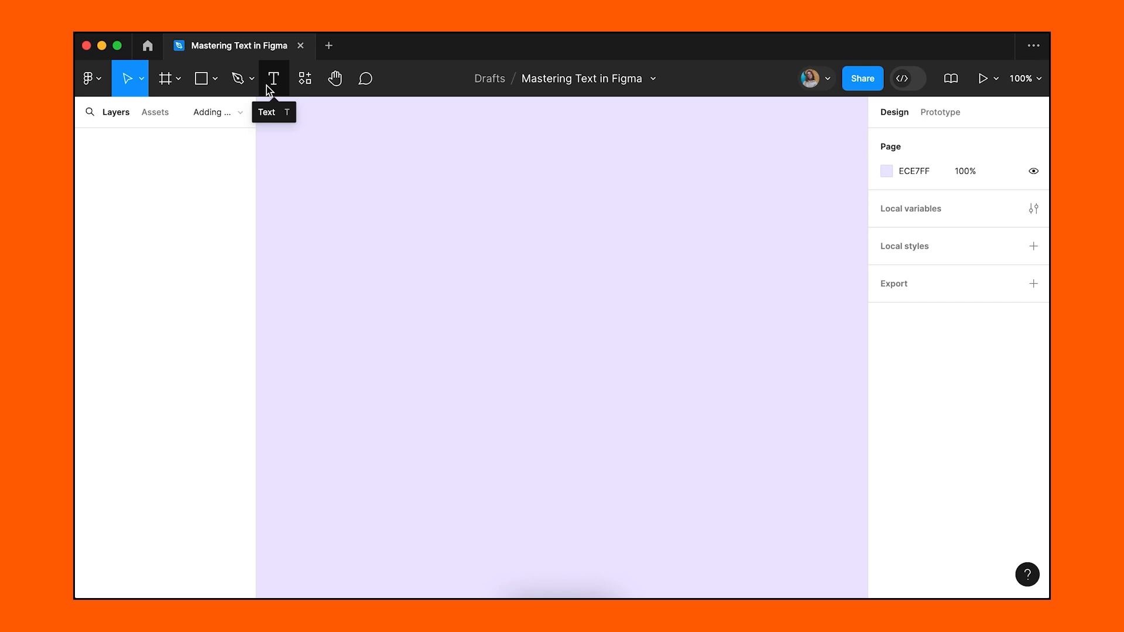
Type the first nature paragraph, 'The inhabitants of cities suppose…', as a new text layer.
{"action": "key", "text": "t"}
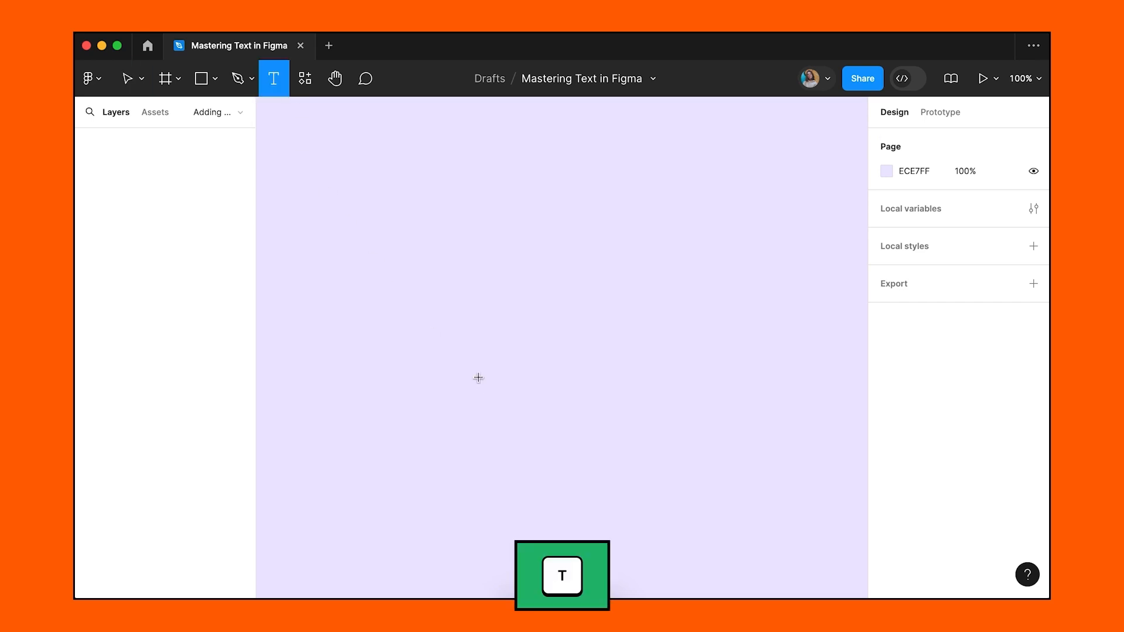
{"action": "left_click", "coordinate": [343, 263]}
{"action": "type", "text": "The inhabitants of cities suppose that the country landscape is pleasant only half the year"}
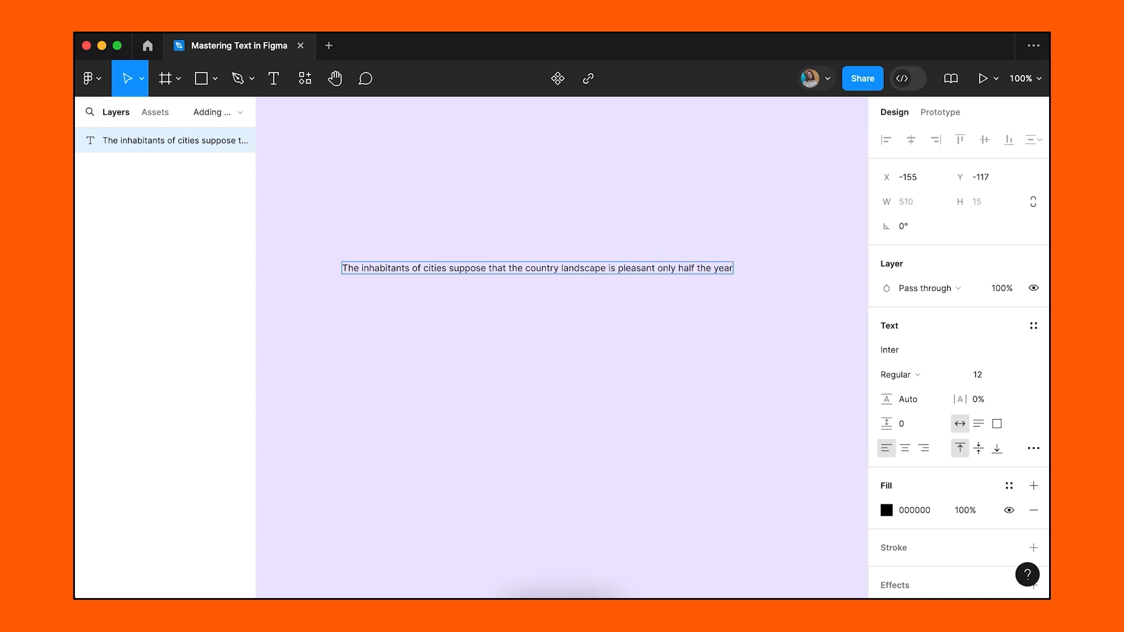
{"action": "type", "text": "."}
{"action": "key", "text": "Return"}
{"action": "type", "text": "I please myself with the graces of the winter scenery, and believe"}
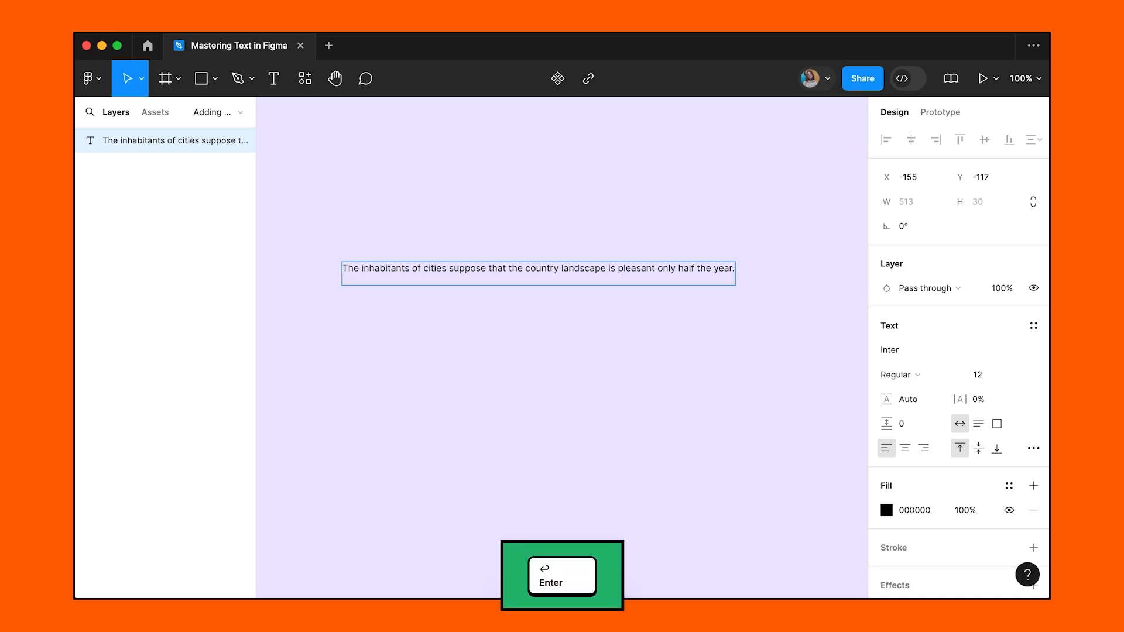
{"action": "type", "text": " that we are as much touched"}
{"action": "key", "text": "Return"}
{"action": "type", "text": "by it as by the genial influences of summer."}
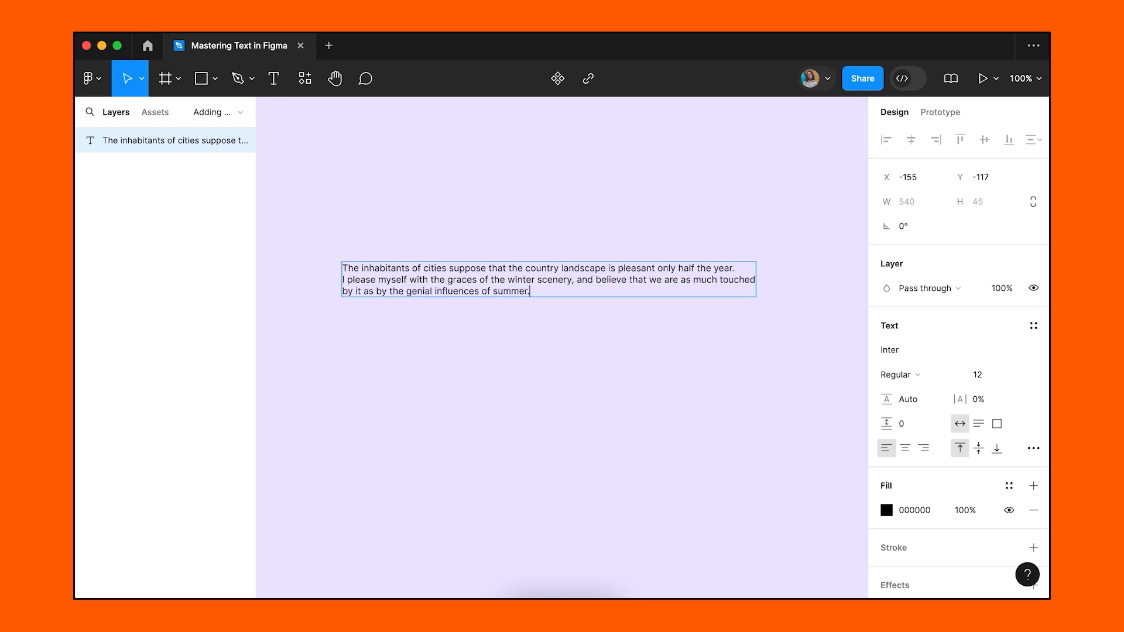
Add a fixed 540×148 text box below it holding the 'To the attentive eye…' paragraph.
{"action": "key", "text": "super+a"}
{"action": "left_click_drag", "start_coordinate": [341, 311], "coordinate": [756, 426]}
{"action": "type", "text": "To the attentive eye, each moment"}
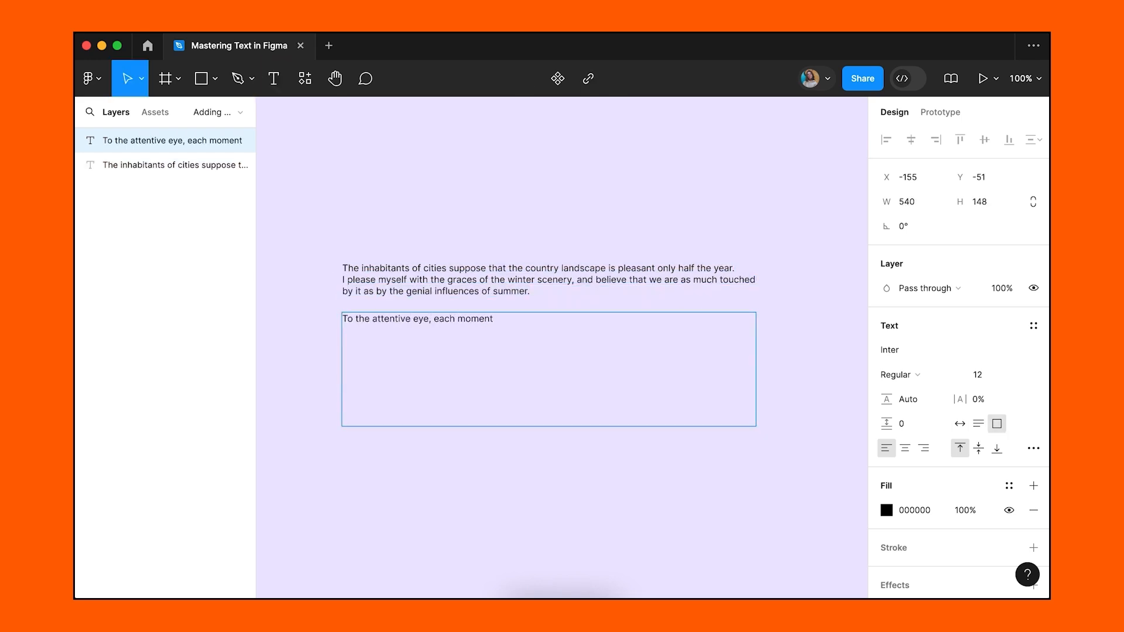
{"action": "type", "text": " of the year has its own beauty"}
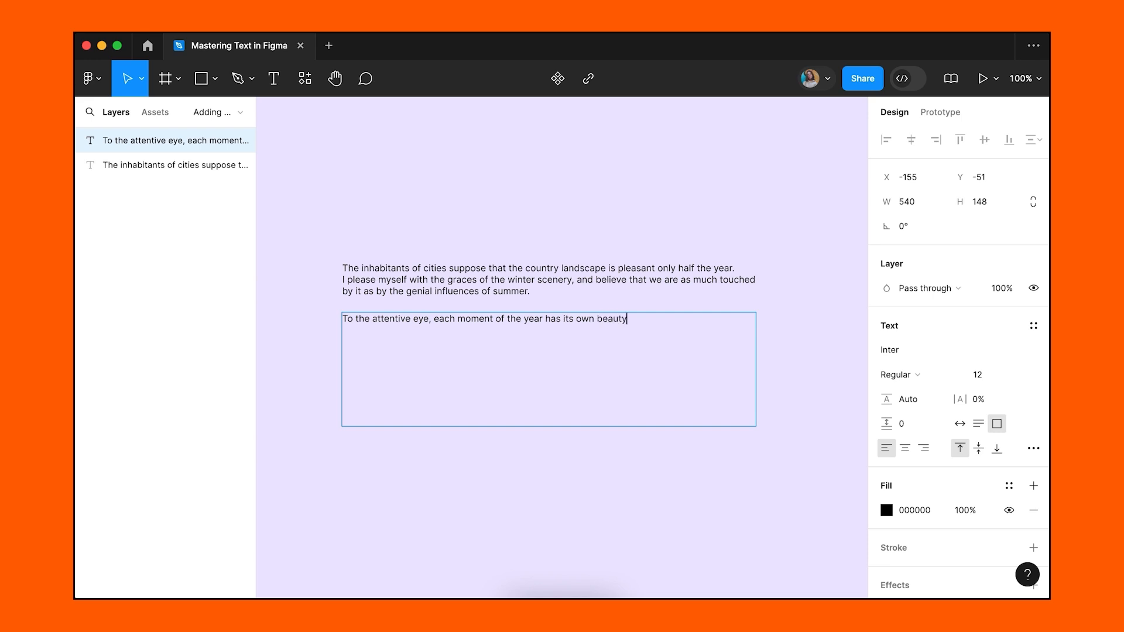
{"action": "type", "text": ", and in the same field, it beholds, every"}
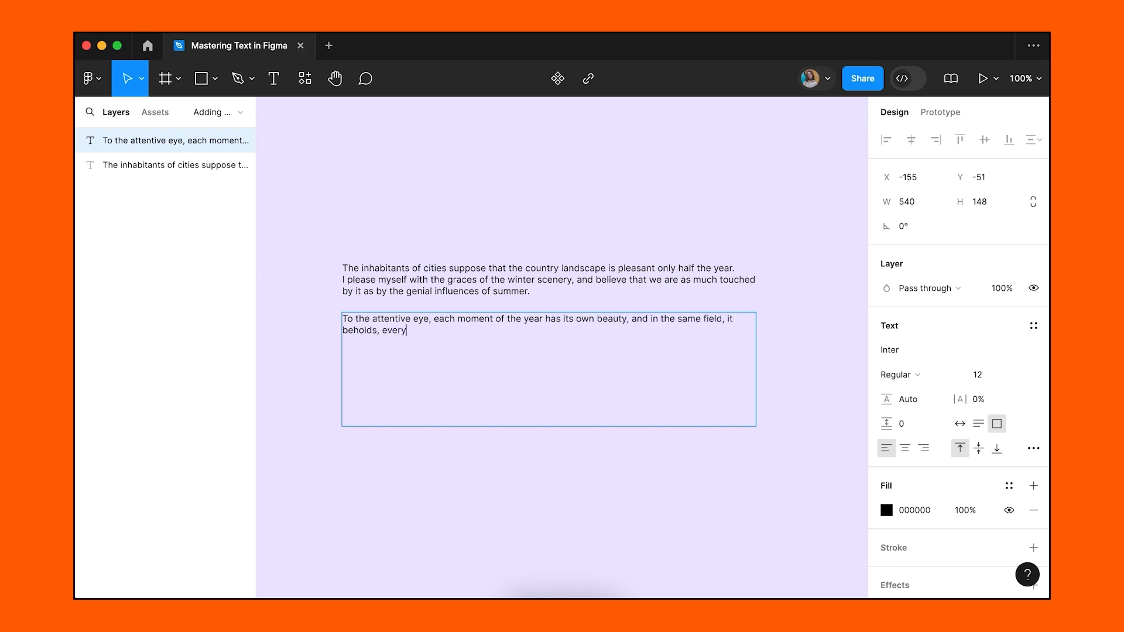
{"action": "type", "text": " hour, a picture which was never seen before"}
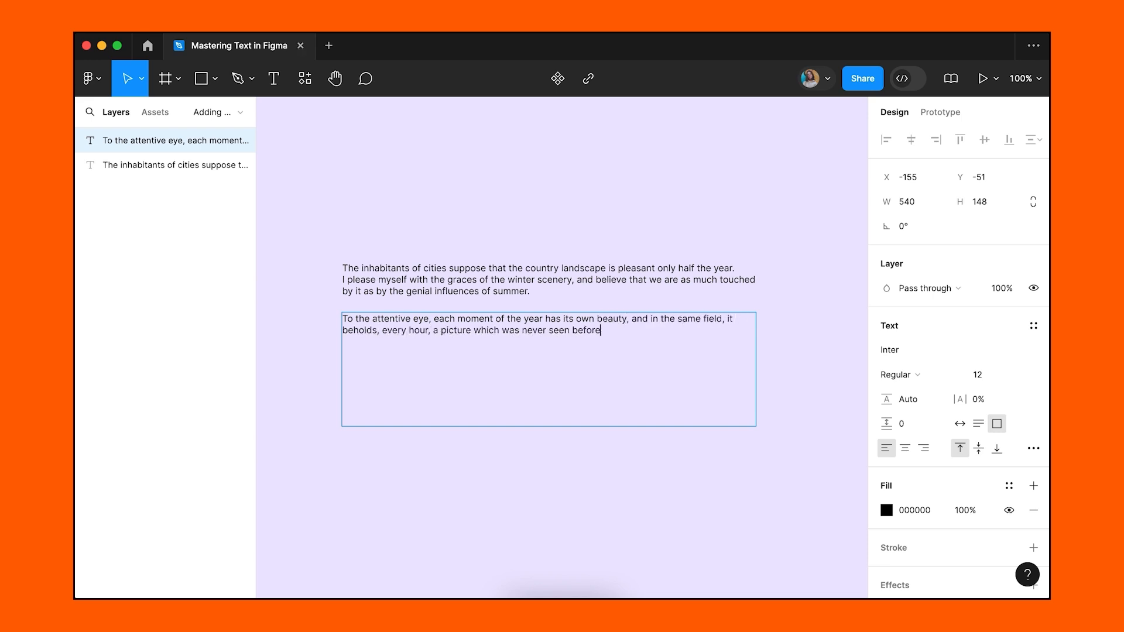
{"action": "type", "text": ", and which shall never be seen again."}
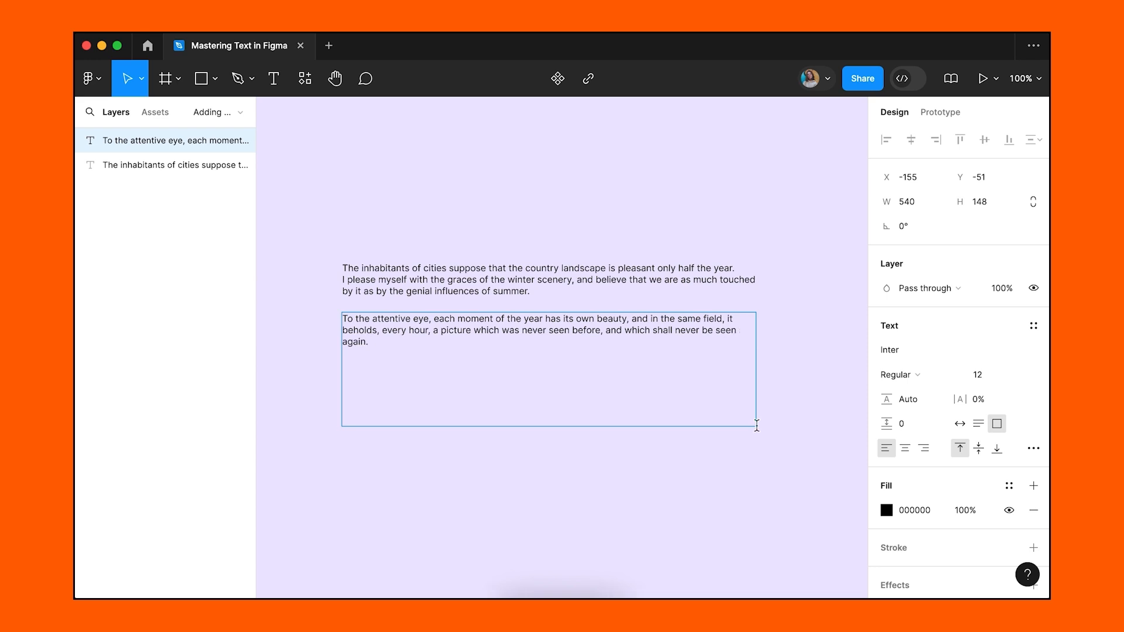
{"action": "key", "text": "Escape"}
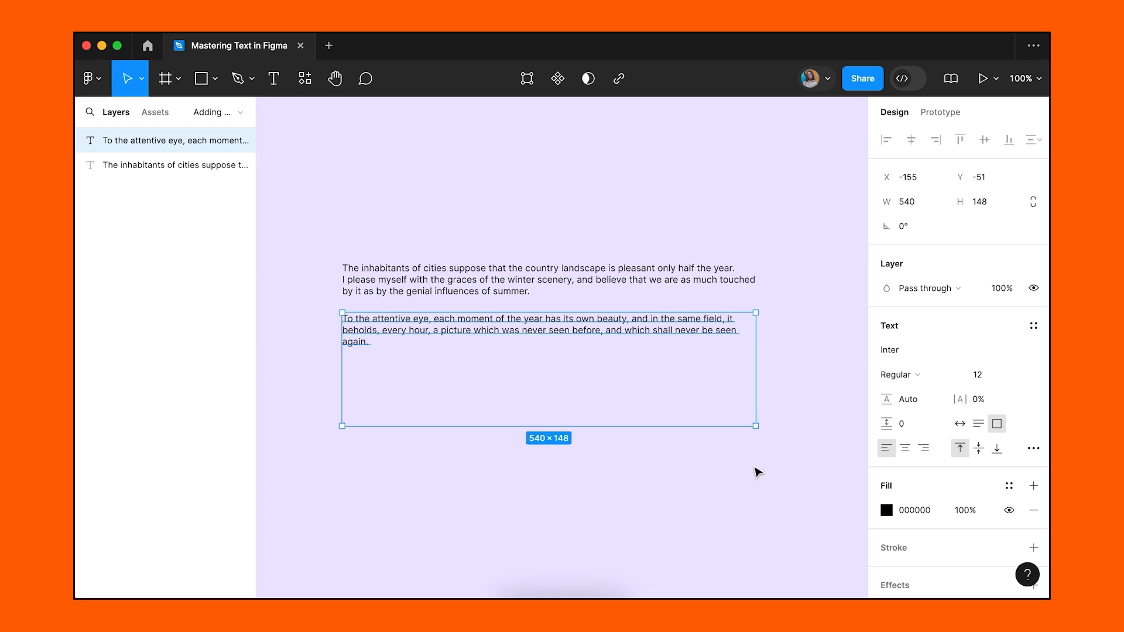
{"action": "double_click", "coordinate": [598, 280]}
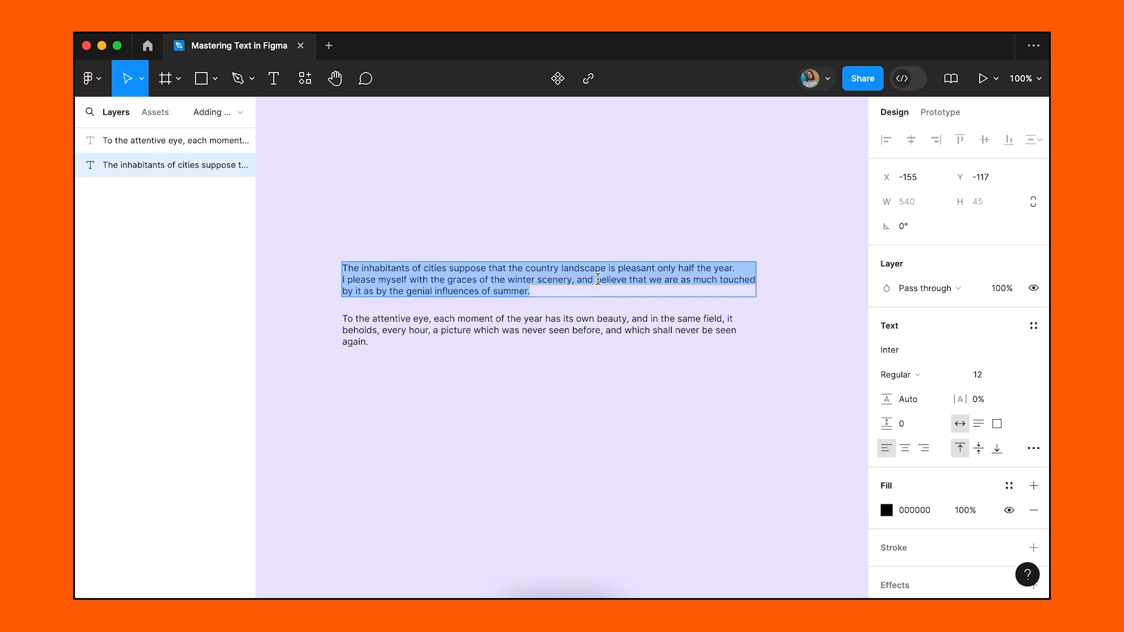
{"action": "left_click", "coordinate": [605, 269]}
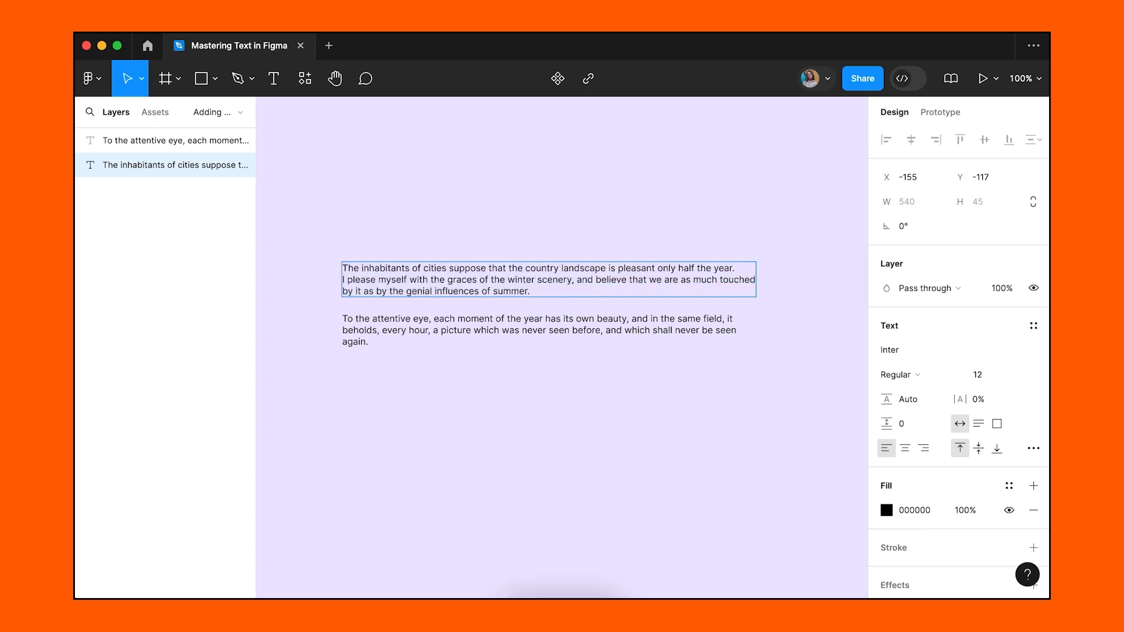
{"action": "key", "text": "Escape"}
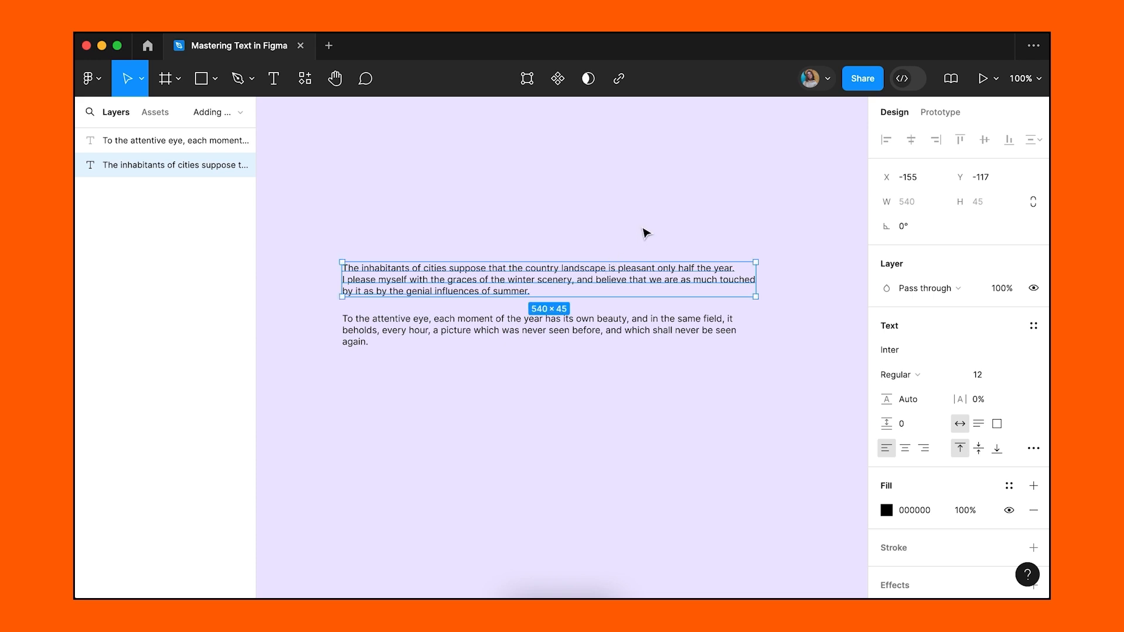
{"action": "double_click", "coordinate": [529, 334]}
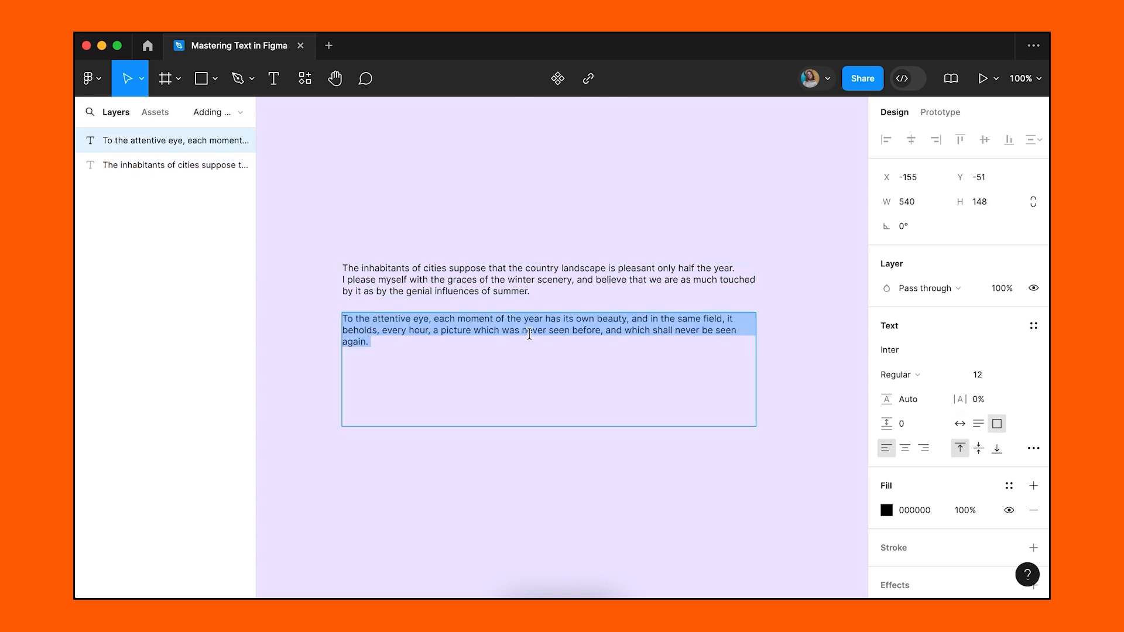
{"action": "left_click", "coordinate": [493, 319]}
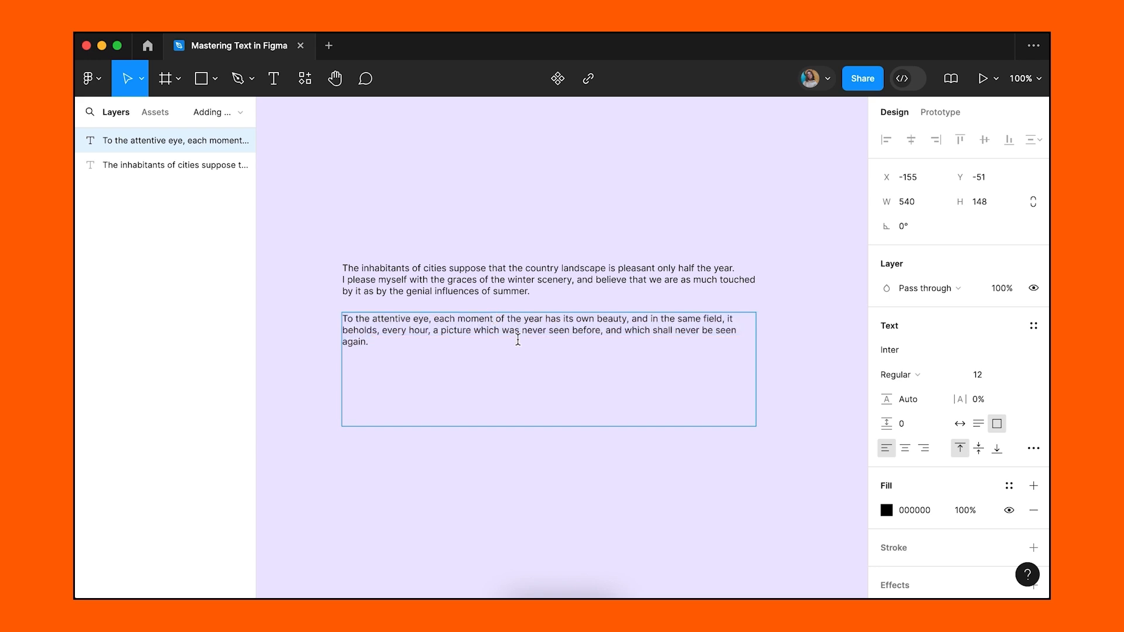
{"action": "key", "text": "BackSpace"}
{"action": "type", "text": "t"}
{"action": "left_click_drag", "start_coordinate": [507, 281], "coordinate": [534, 283]}
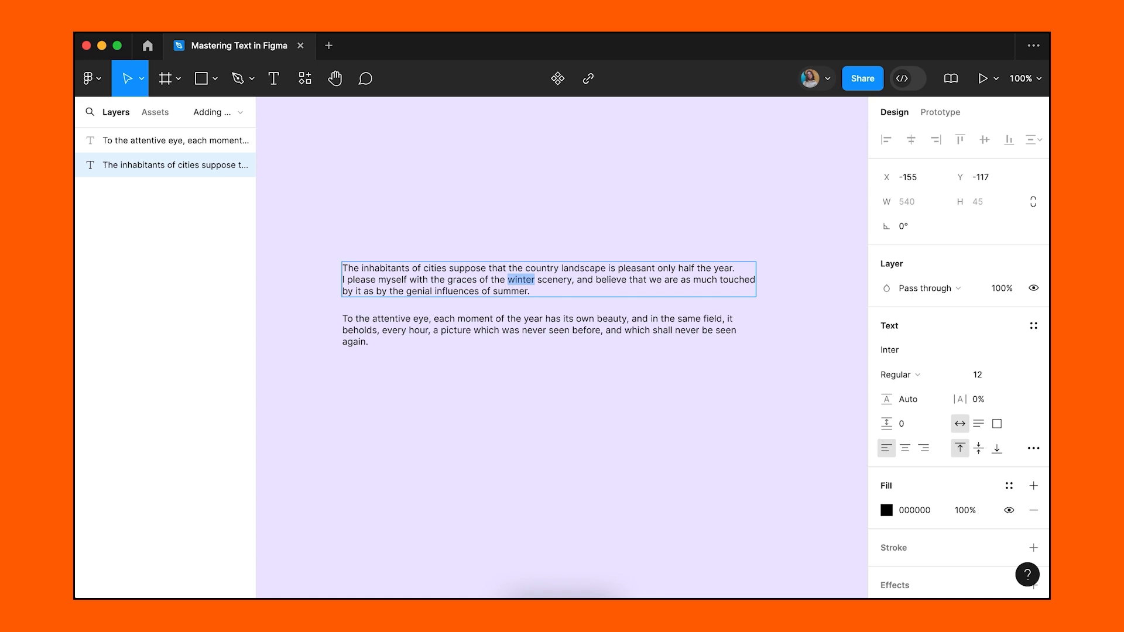
{"action": "key", "text": "Escape"}
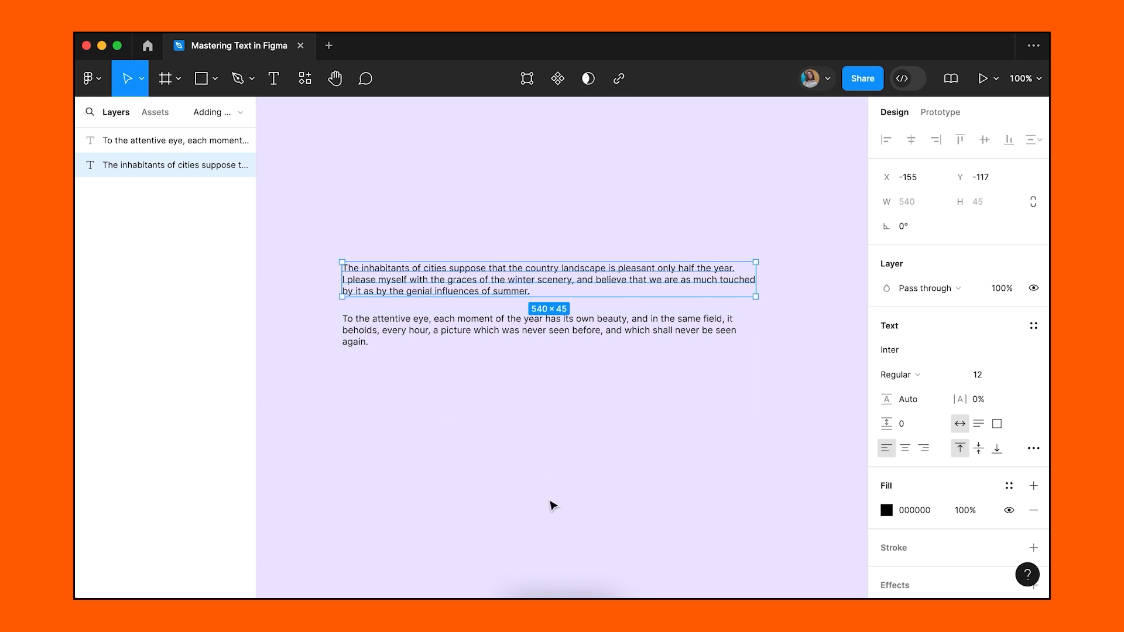
{"action": "key", "text": "Escape"}
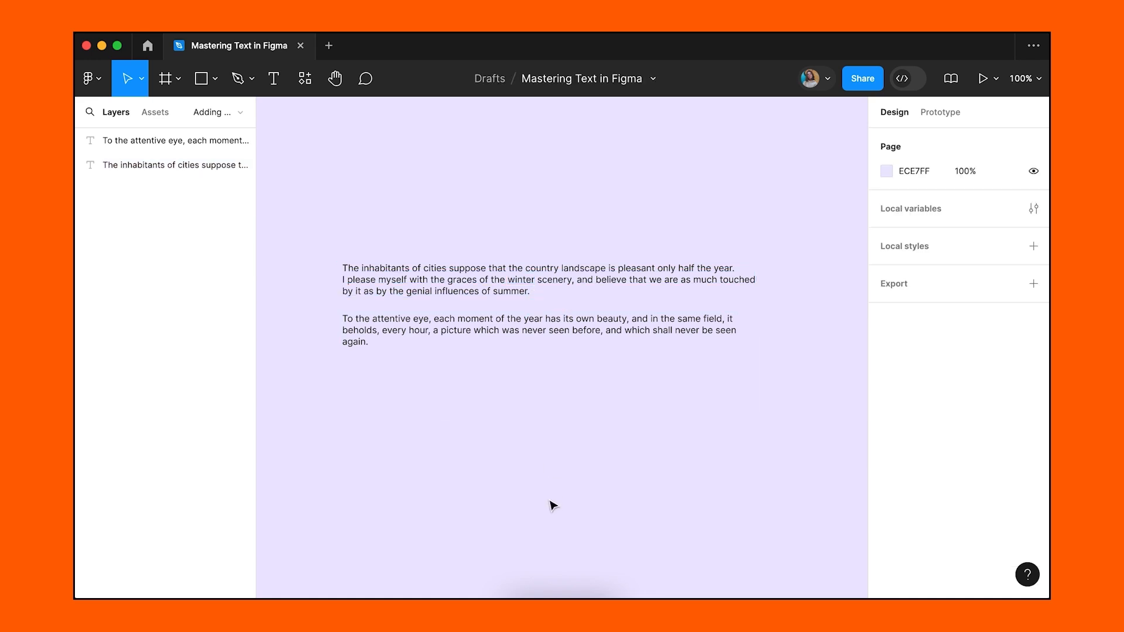
Copy the six-line opening poem of Emerson's Nature from gutenberg.org in Safari, then return to Figma.
{"action": "left_click", "coordinate": [542, 590]}
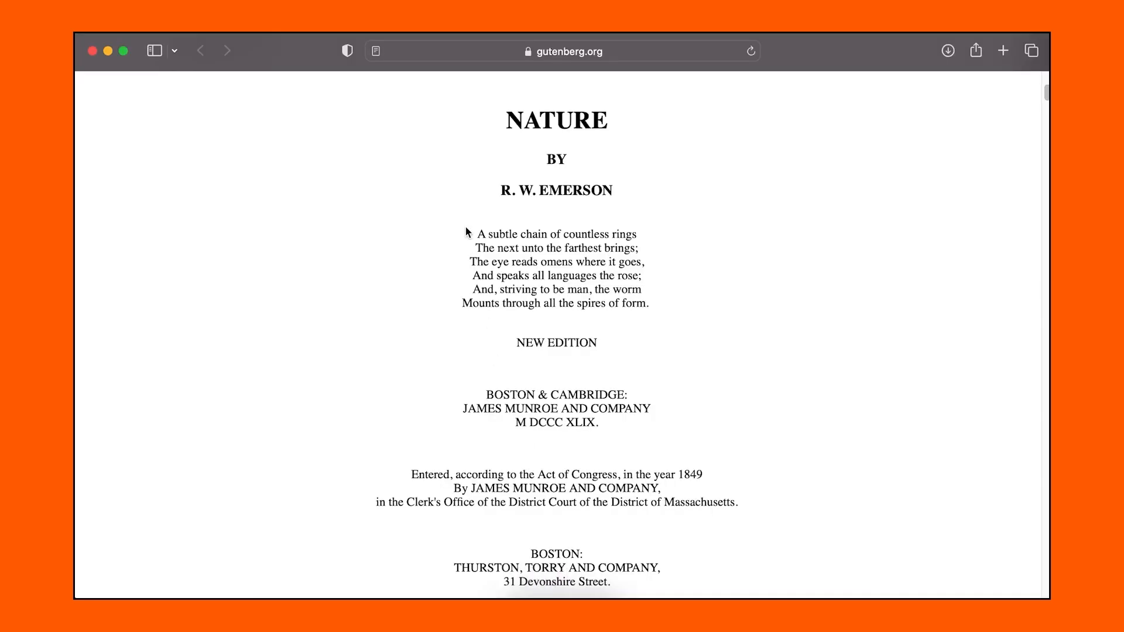
{"action": "left_click_drag", "start_coordinate": [477, 233], "coordinate": [661, 303]}
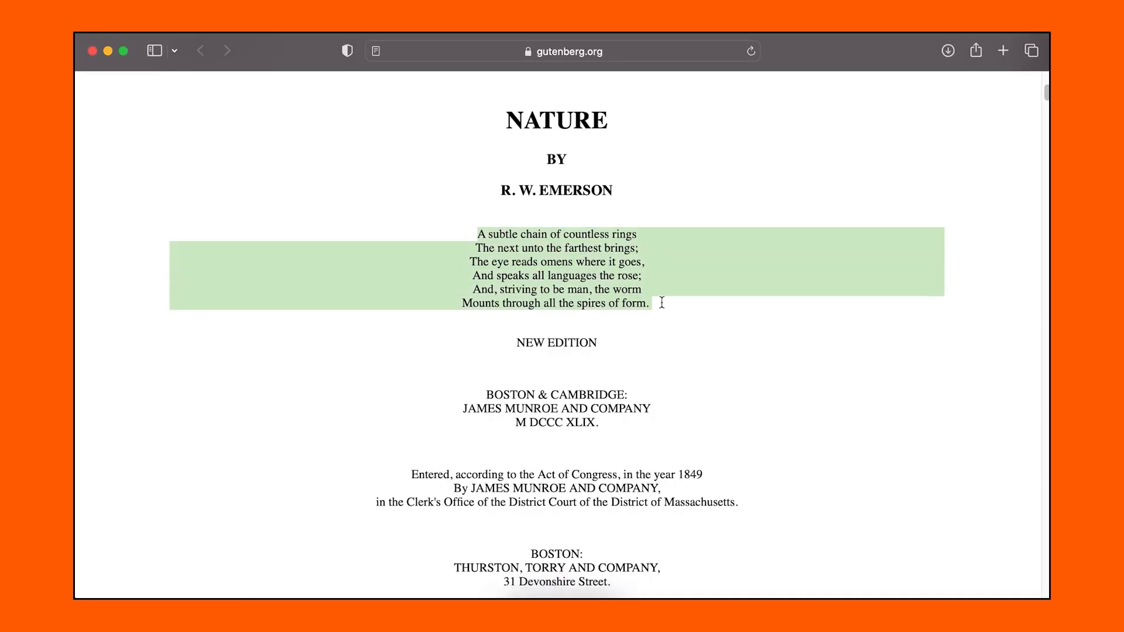
{"action": "right_click", "coordinate": [582, 257]}
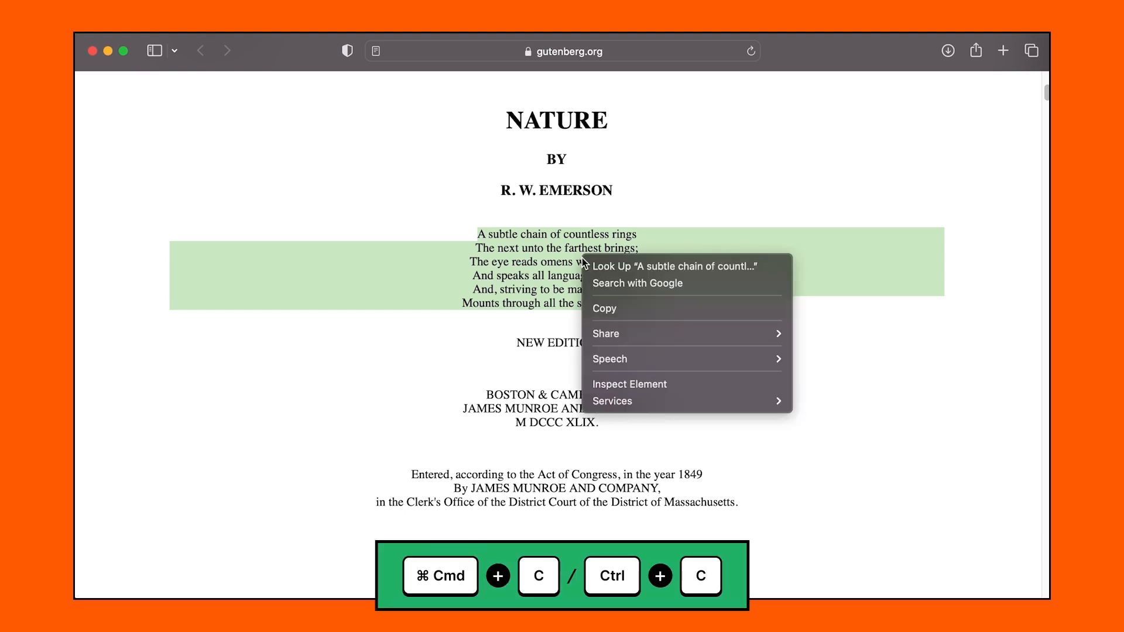
{"action": "left_click", "coordinate": [599, 309]}
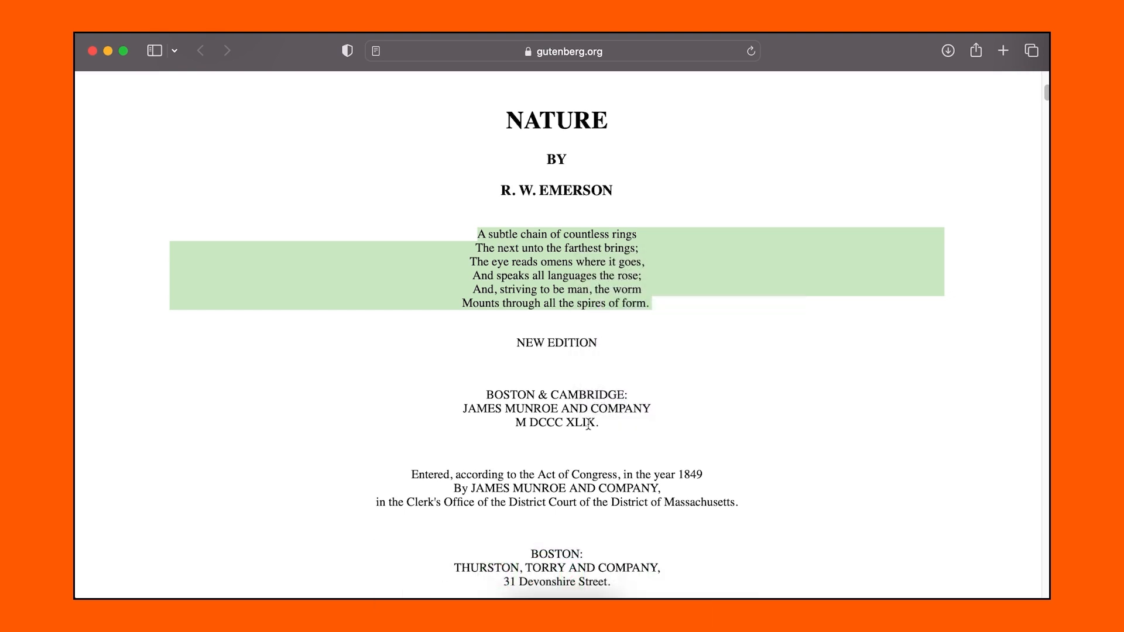
{"action": "left_click", "coordinate": [561, 595]}
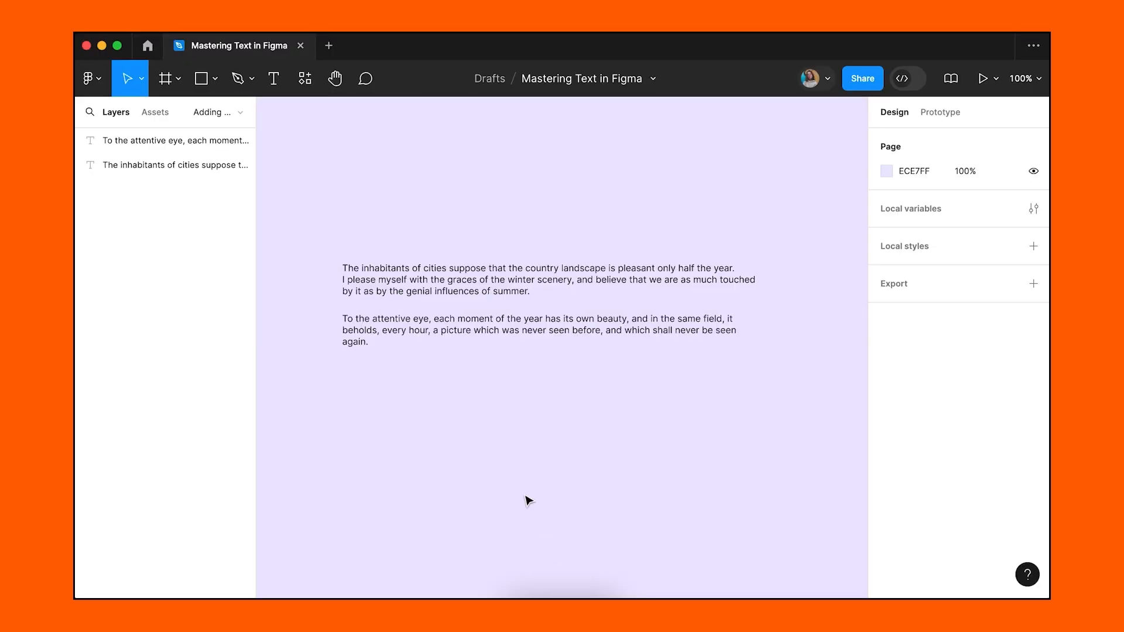
Paste the poem as a separate text layer, move it below, then delete it.
{"action": "key", "text": "super+v"}
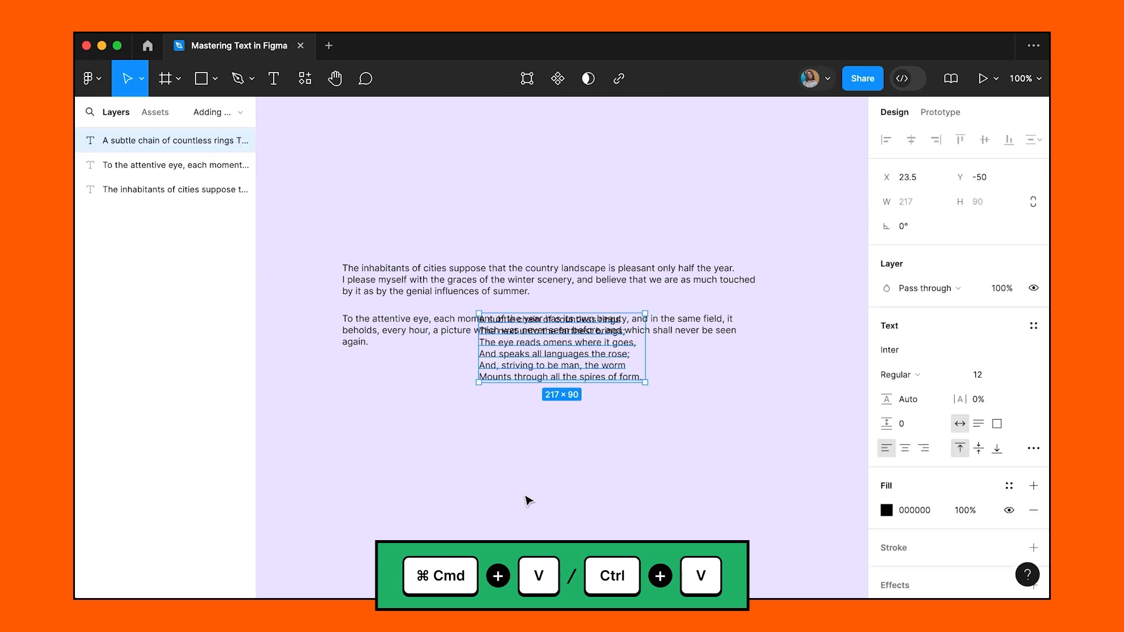
{"action": "left_click_drag", "start_coordinate": [548, 369], "coordinate": [412, 425]}
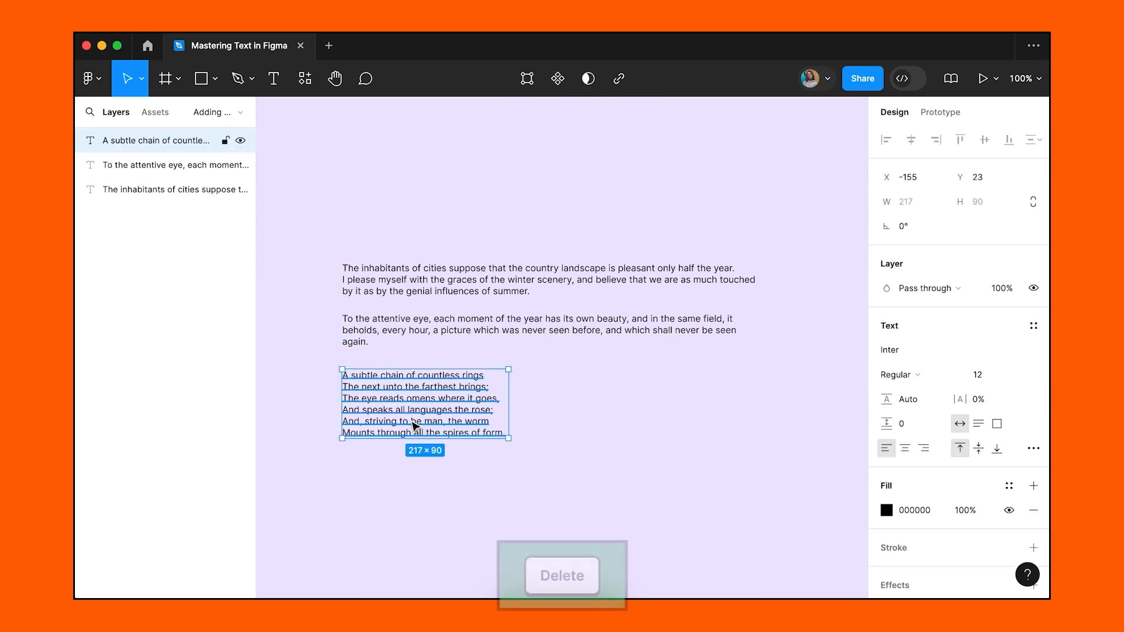
{"action": "key", "text": "Delete"}
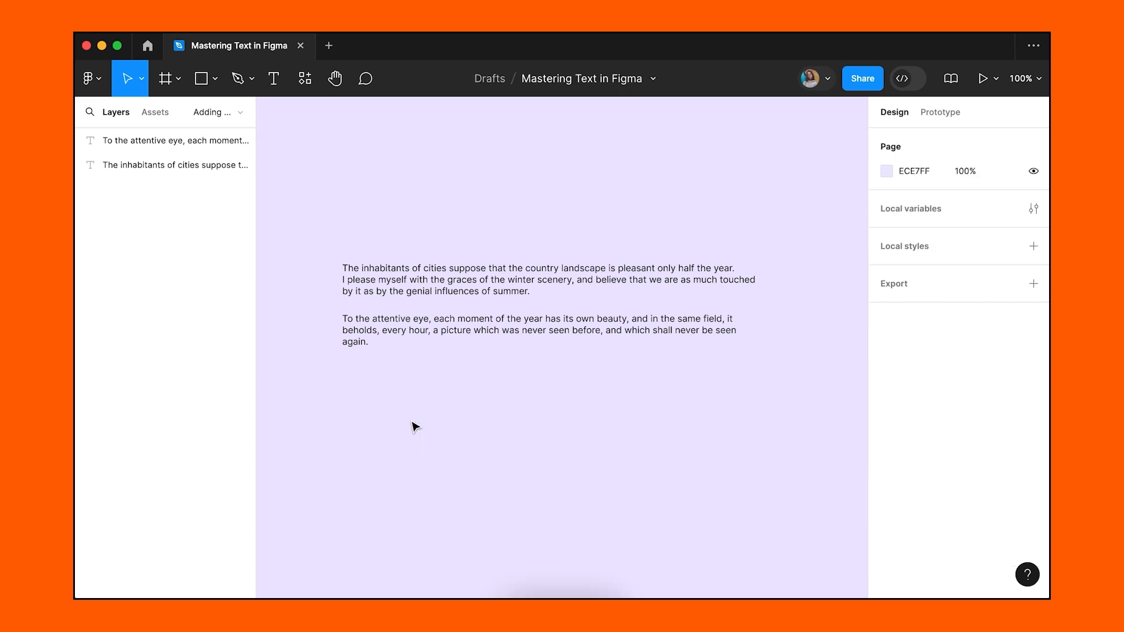
Try replacing the second paragraph with the poem, undo it, and add an empty line after 'again.'.
{"action": "double_click", "coordinate": [397, 327]}
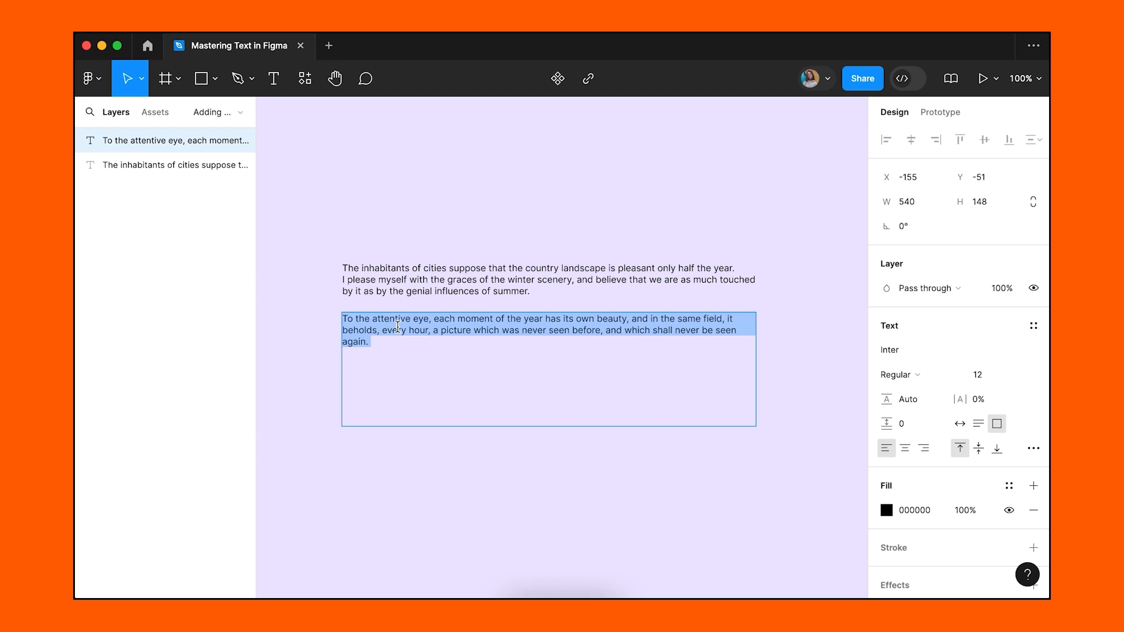
{"action": "key", "text": "super+v"}
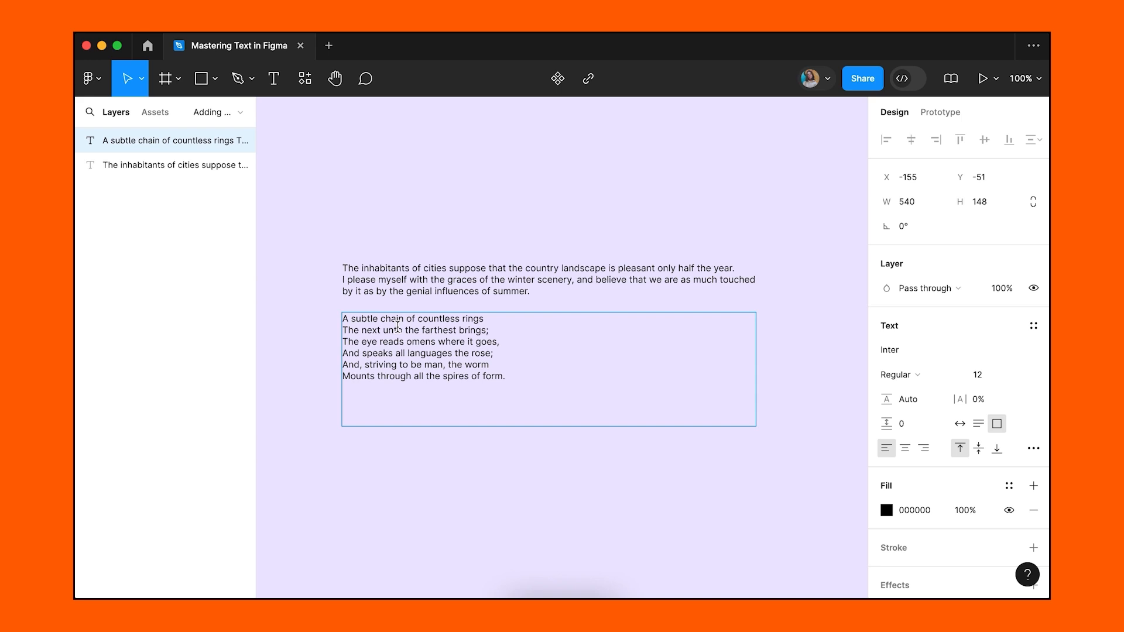
{"action": "key", "text": "super+z"}
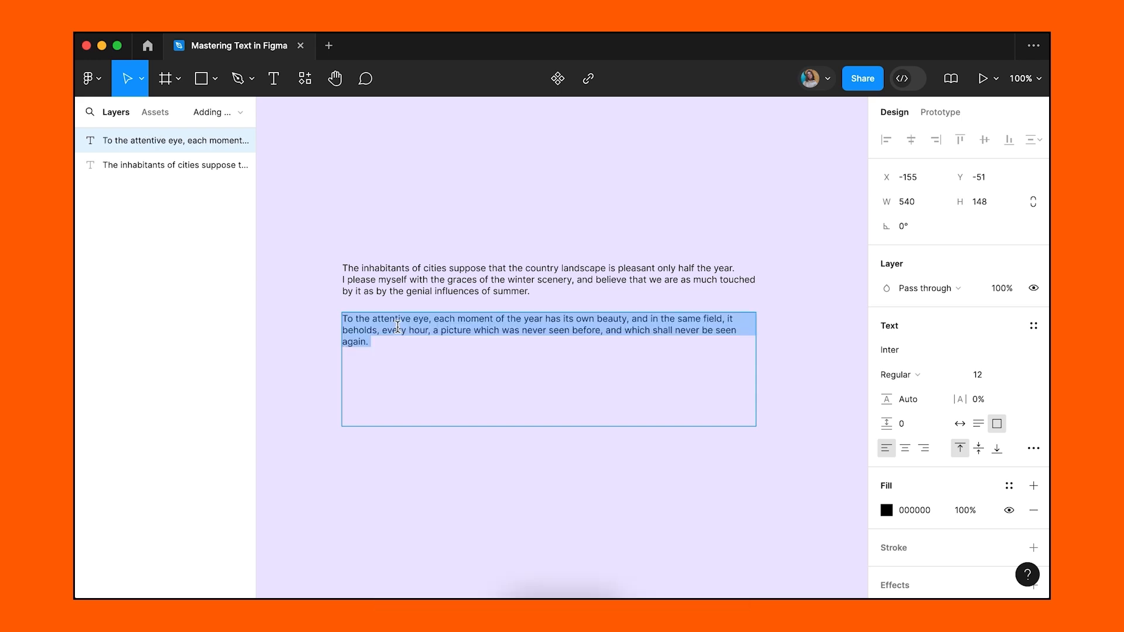
{"action": "left_click", "coordinate": [397, 343]}
{"action": "key", "text": "Return"}
{"action": "key", "text": "Return"}
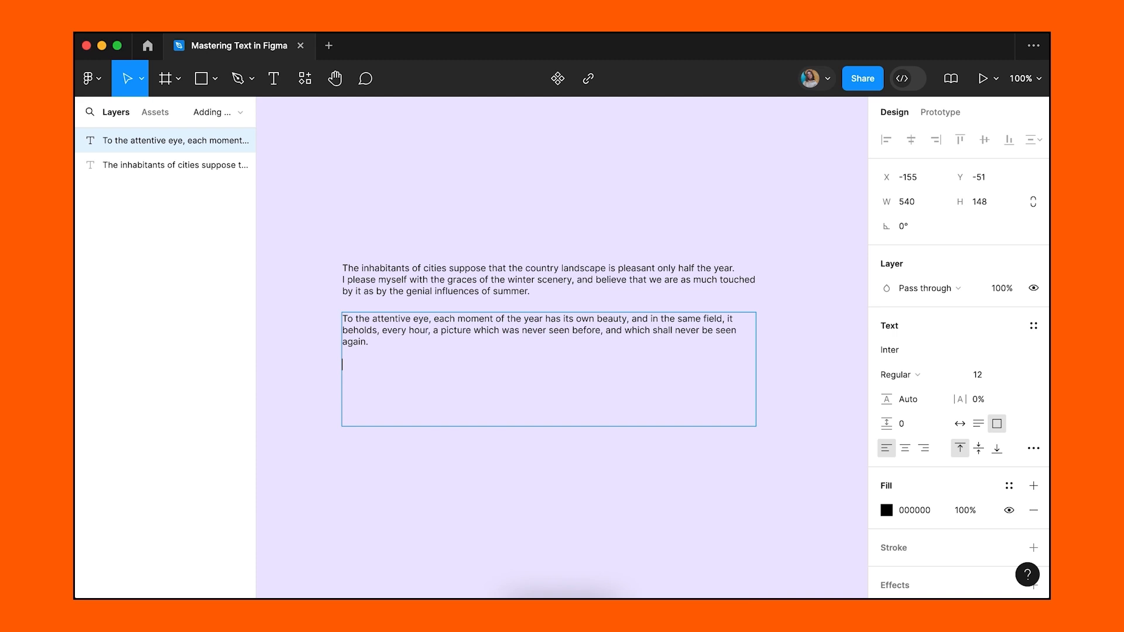
Paste 'The heavens change every moment…' into the second text box, then select the top paragraph.
{"action": "key", "text": "super+v"}
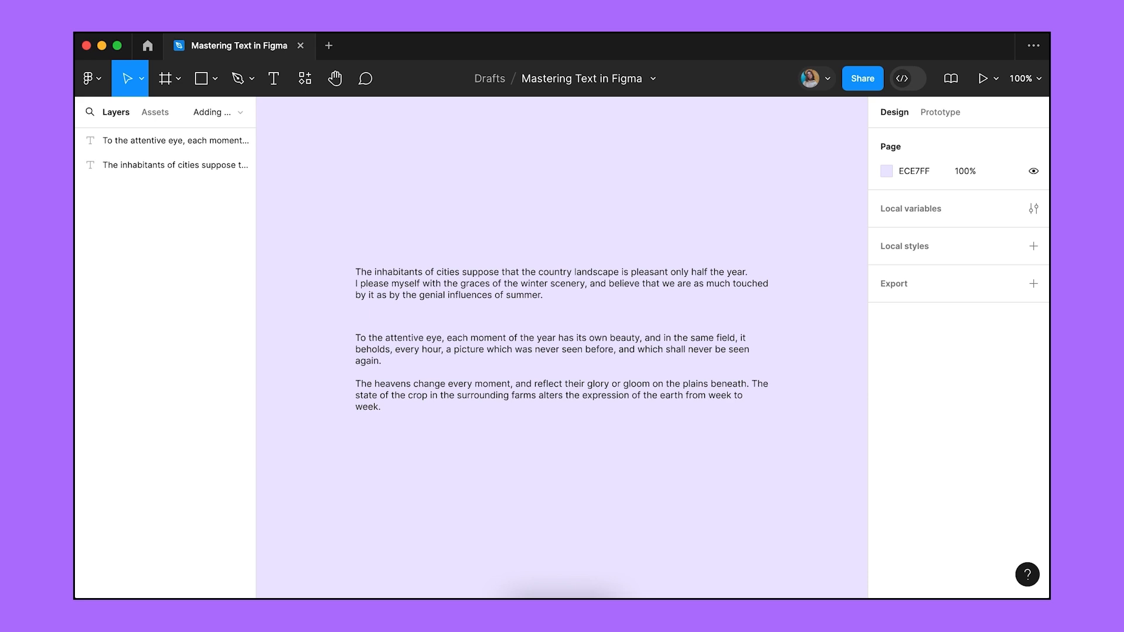
{"action": "left_click", "coordinate": [477, 295]}
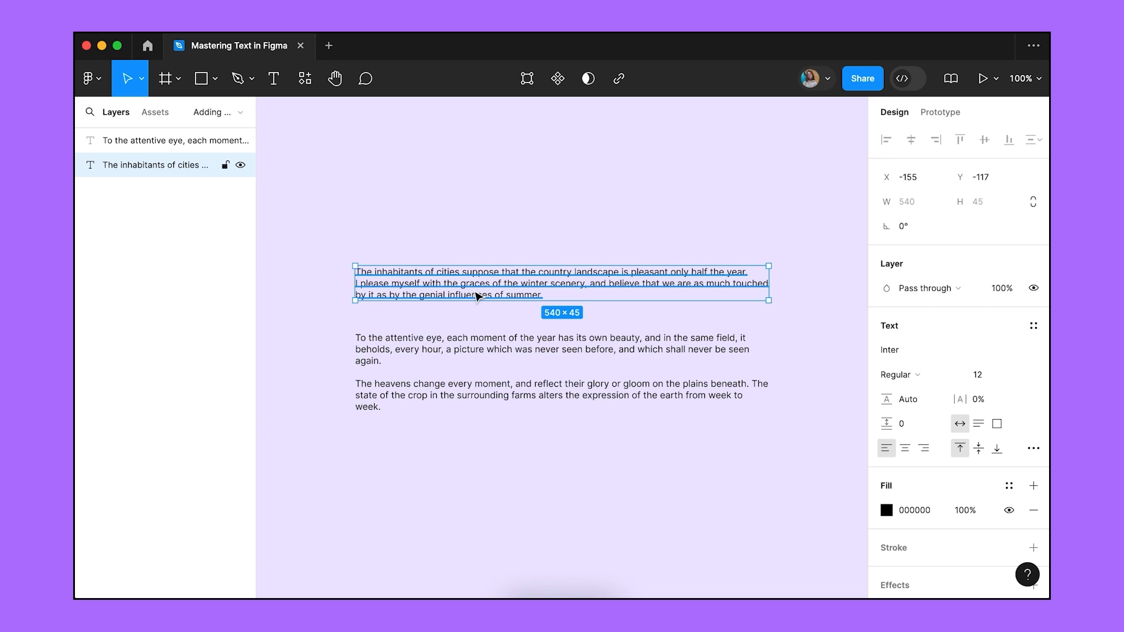
Change the 'The inhabitants of cities…' paragraph's font to SF Pro Regular.
{"action": "left_click", "coordinate": [897, 349]}
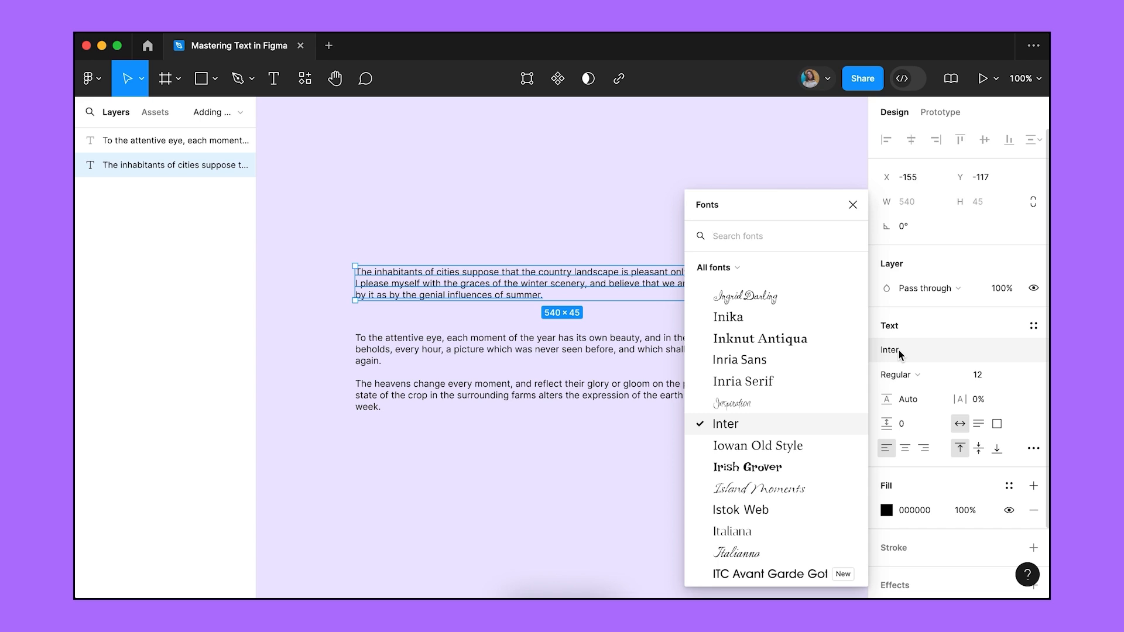
{"action": "type", "text": "sf"}
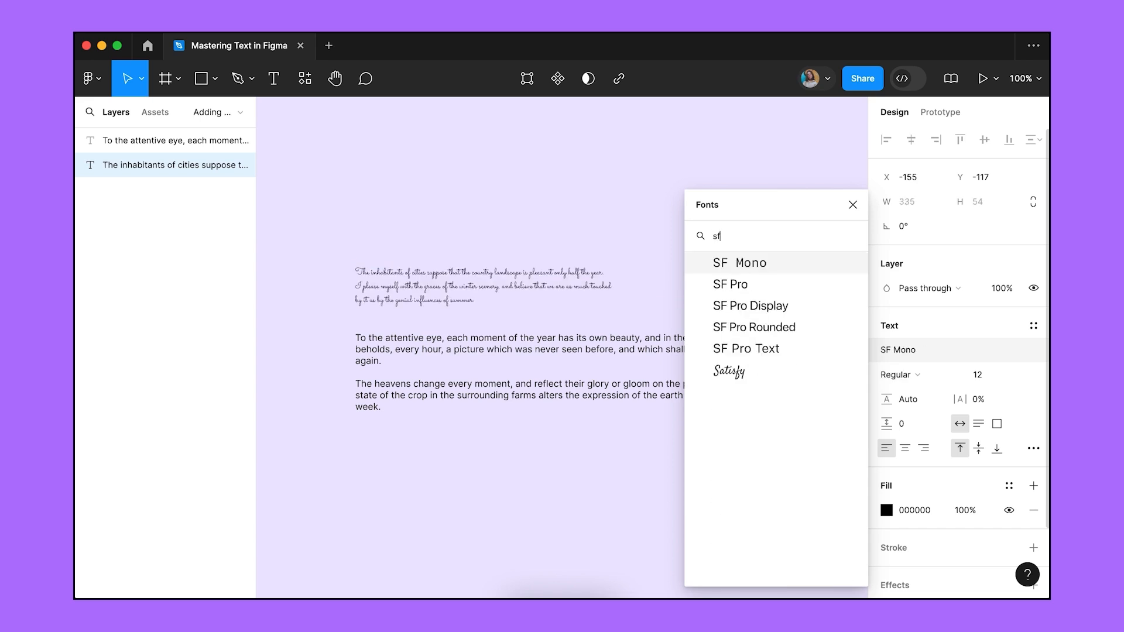
{"action": "type", "text": " pro"}
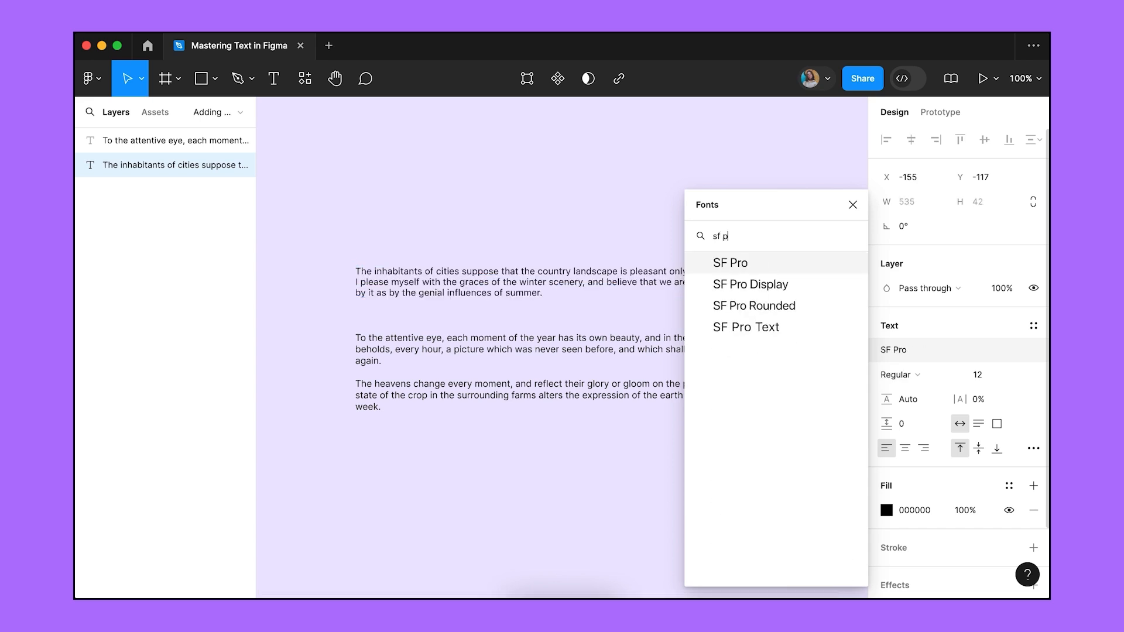
{"action": "key", "text": "Return"}
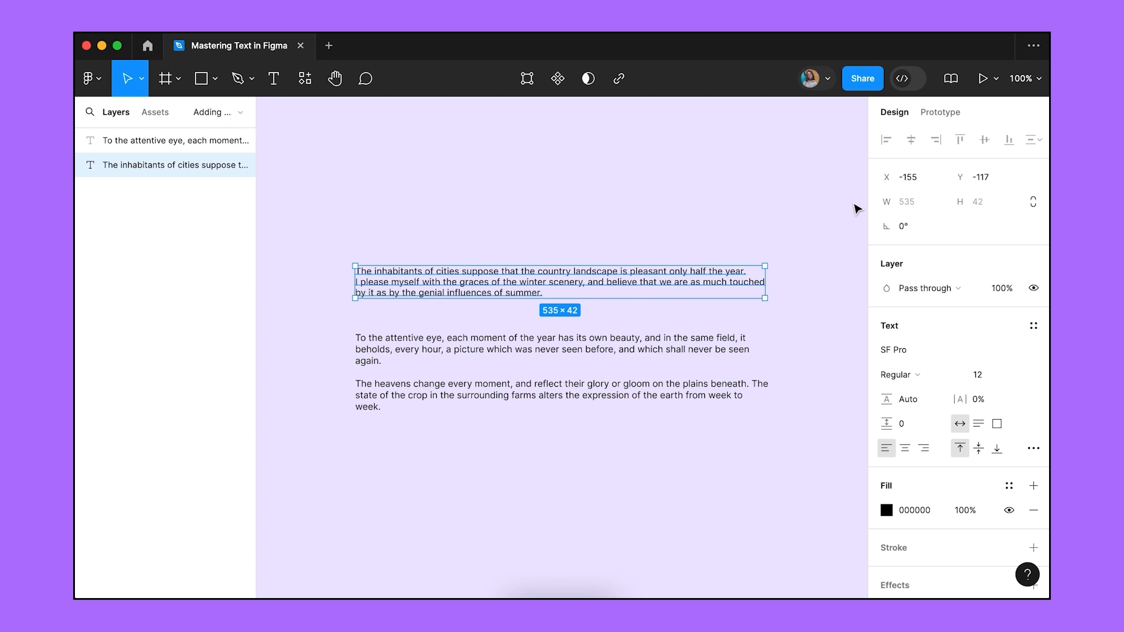
{"action": "left_click", "coordinate": [935, 376]}
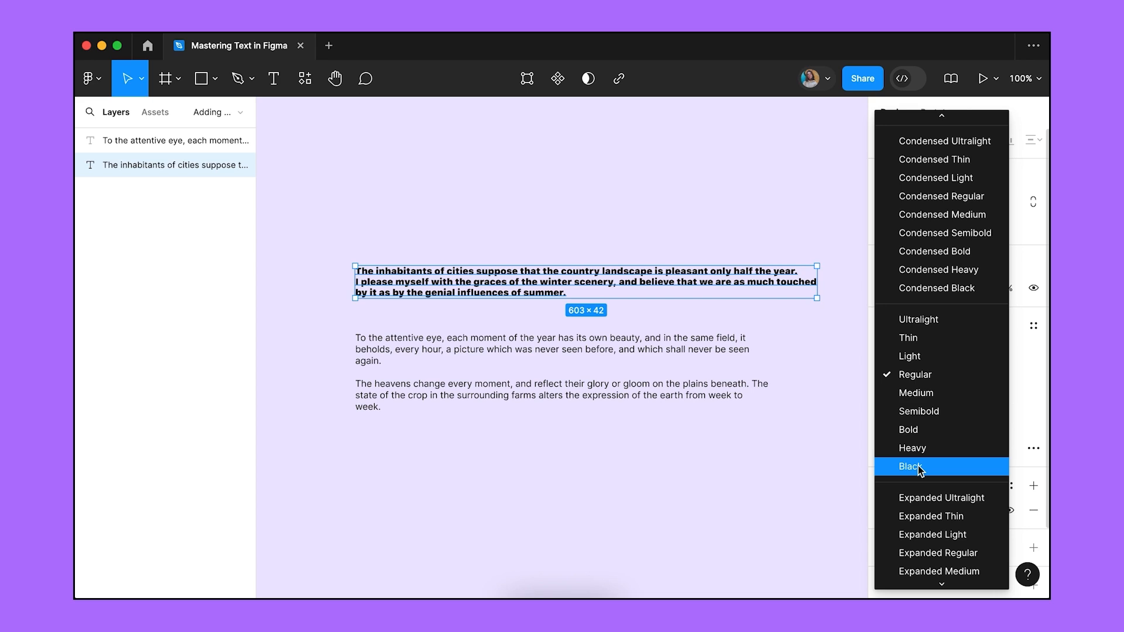
{"action": "left_click", "coordinate": [923, 413]}
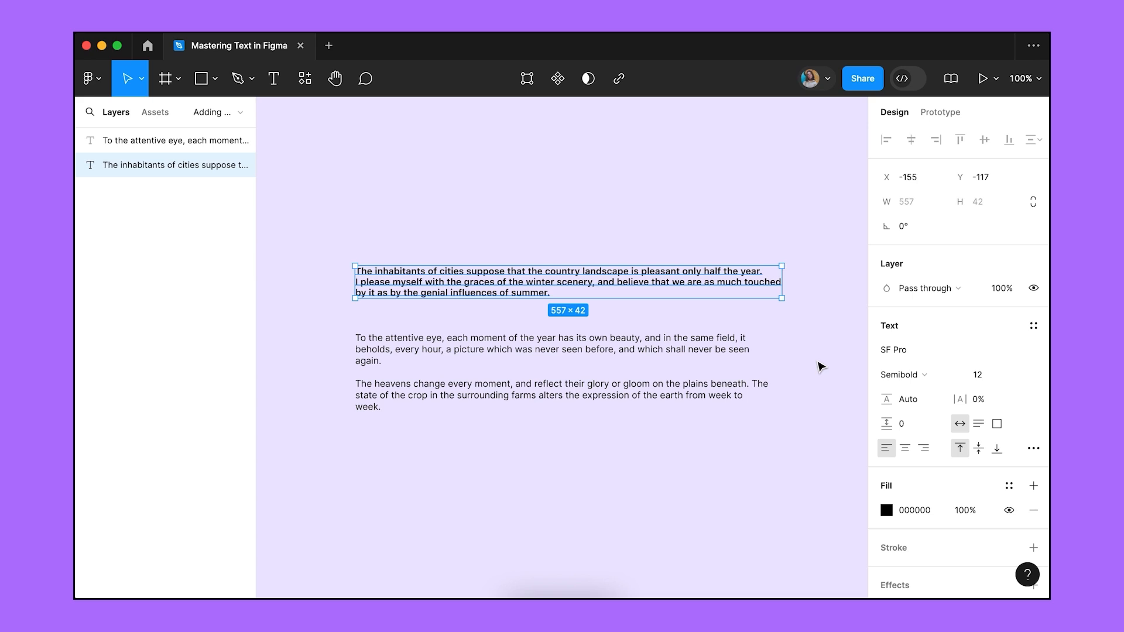
{"action": "key", "text": "ctrl+alt+period"}
{"action": "key", "text": "ctrl+alt+period"}
{"action": "key", "text": "ctrl+alt+period"}
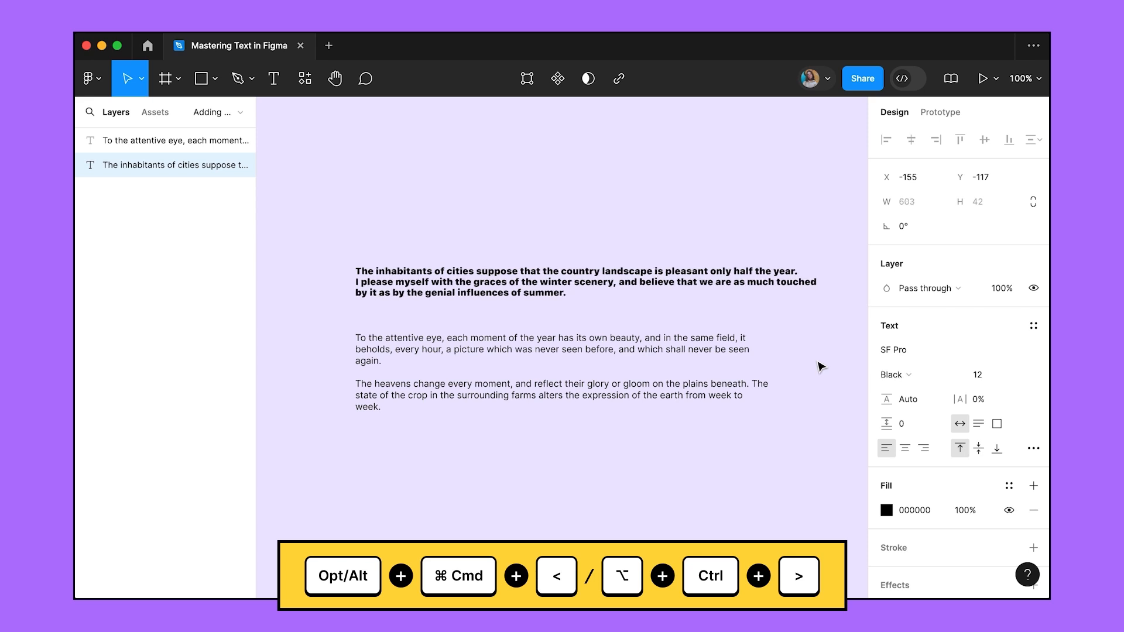
{"action": "key", "text": "ctrl+alt+comma"}
{"action": "key", "text": "ctrl+alt+comma"}
{"action": "key", "text": "ctrl+alt+comma"}
{"action": "key", "text": "ctrl+alt+comma"}
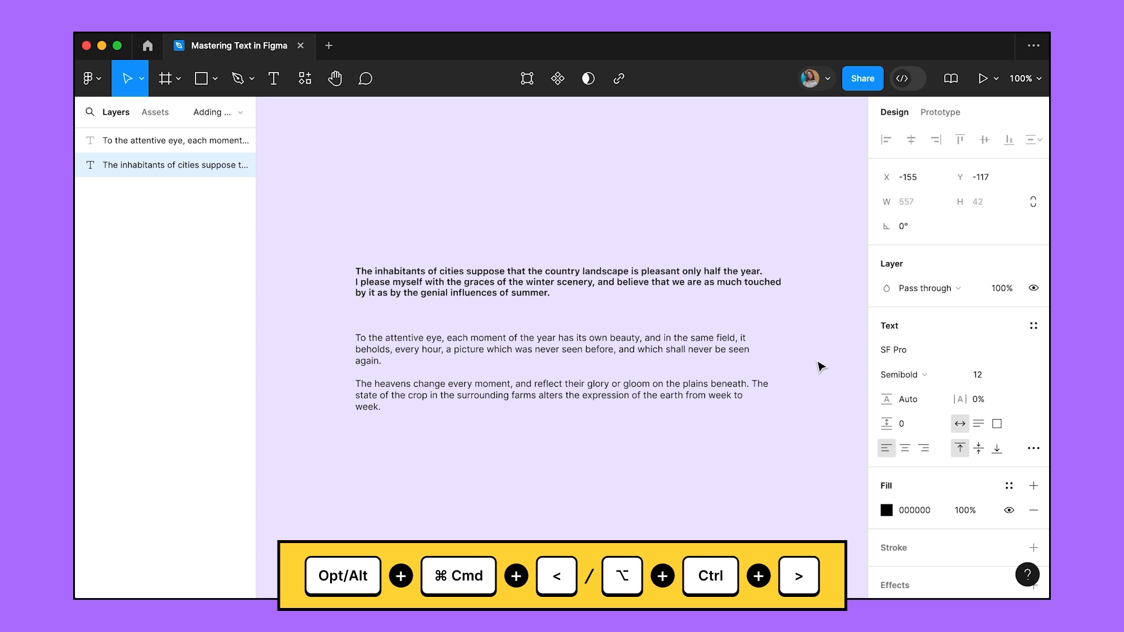
{"action": "key", "text": "ctrl+alt+comma"}
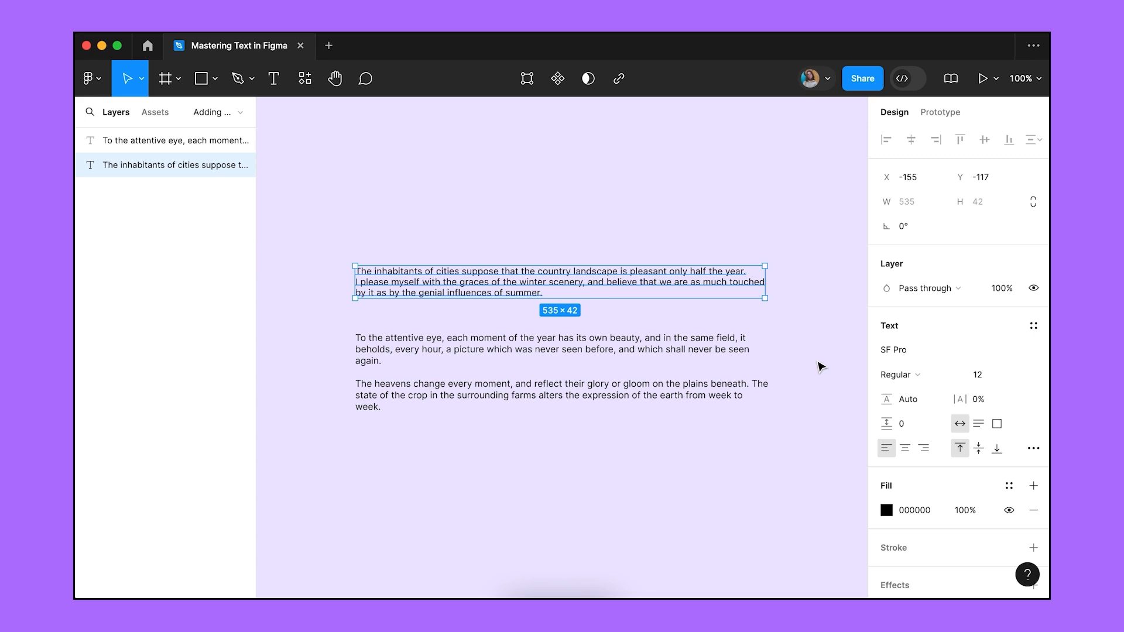
{"action": "double_click", "coordinate": [601, 272]}
{"action": "double_click", "coordinate": [608, 256]}
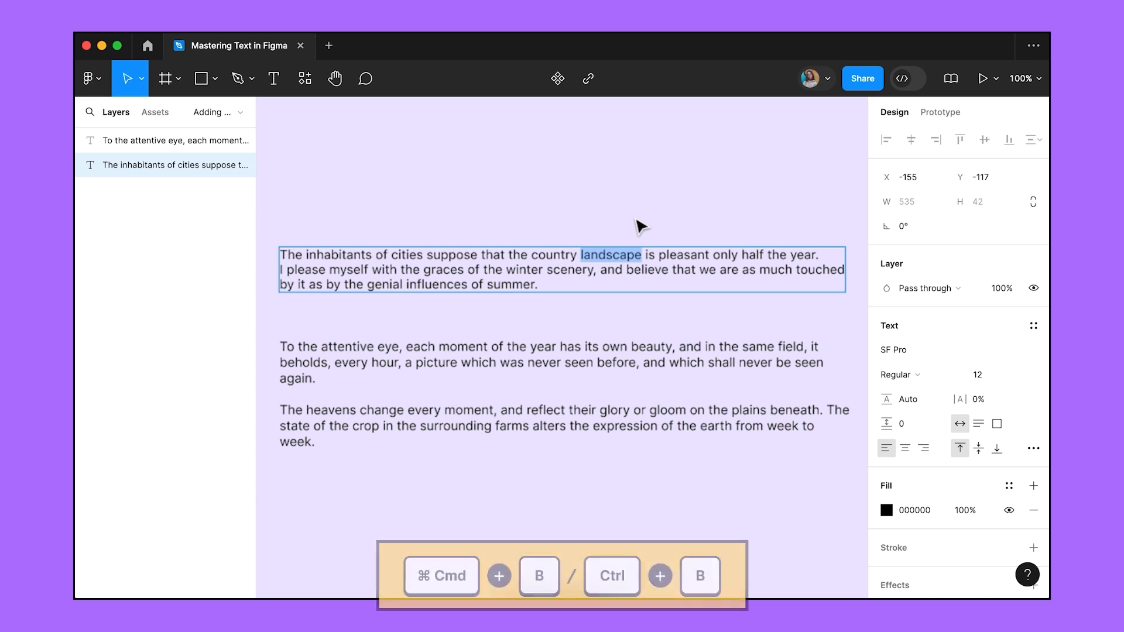
{"action": "key", "text": "ctrl+b"}
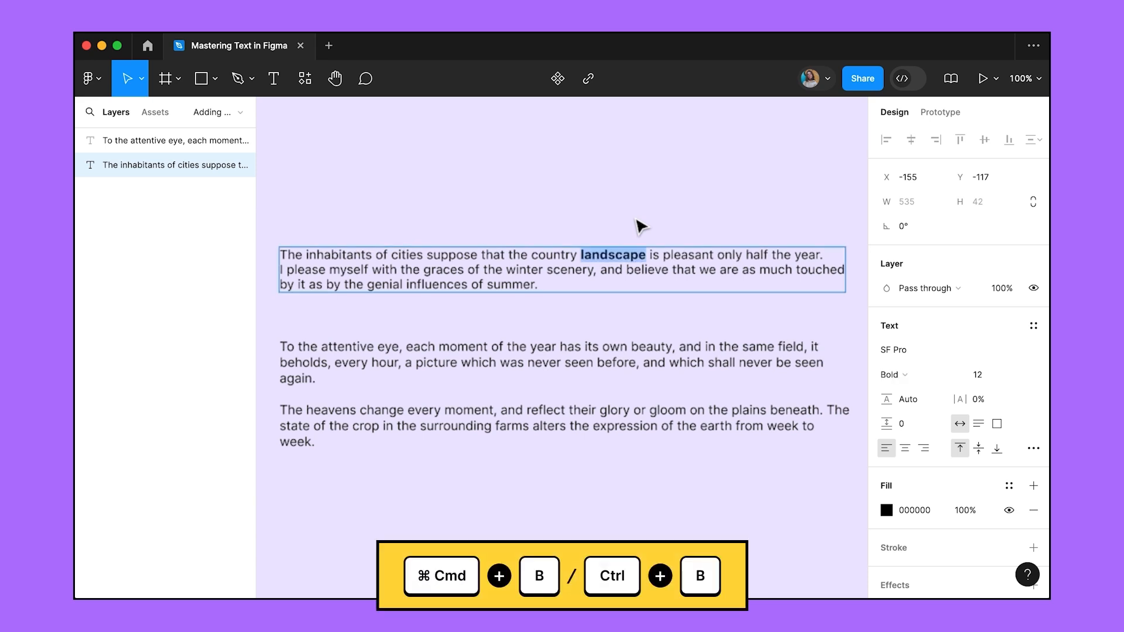
{"action": "key", "text": "ctrl+b"}
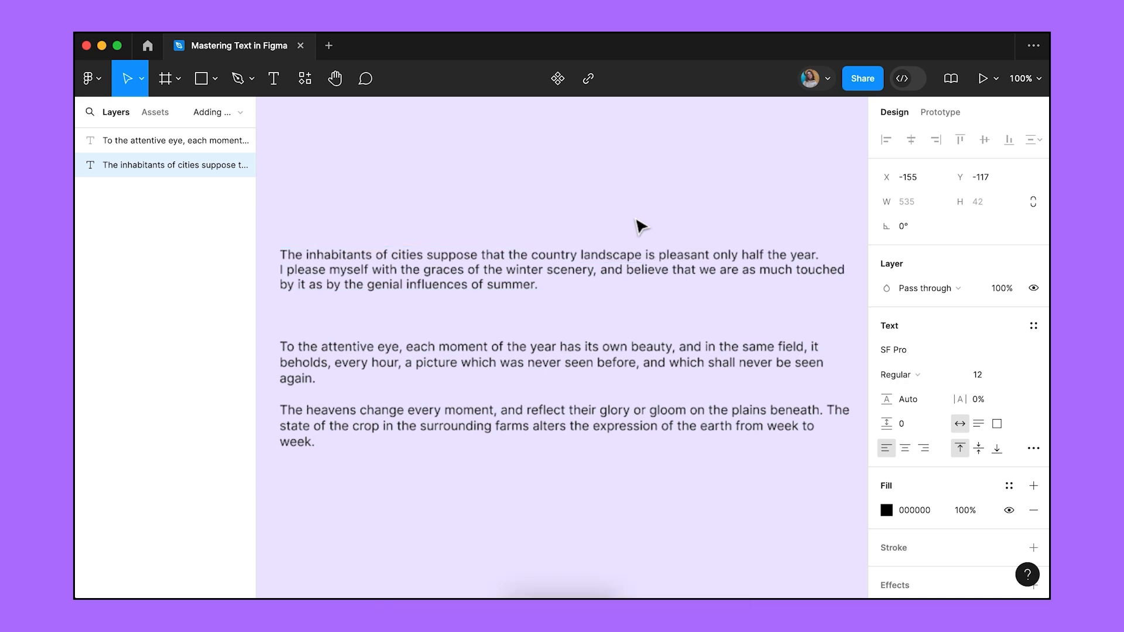
{"action": "key", "text": "ctrl+i"}
{"action": "key", "text": "ctrl+i"}
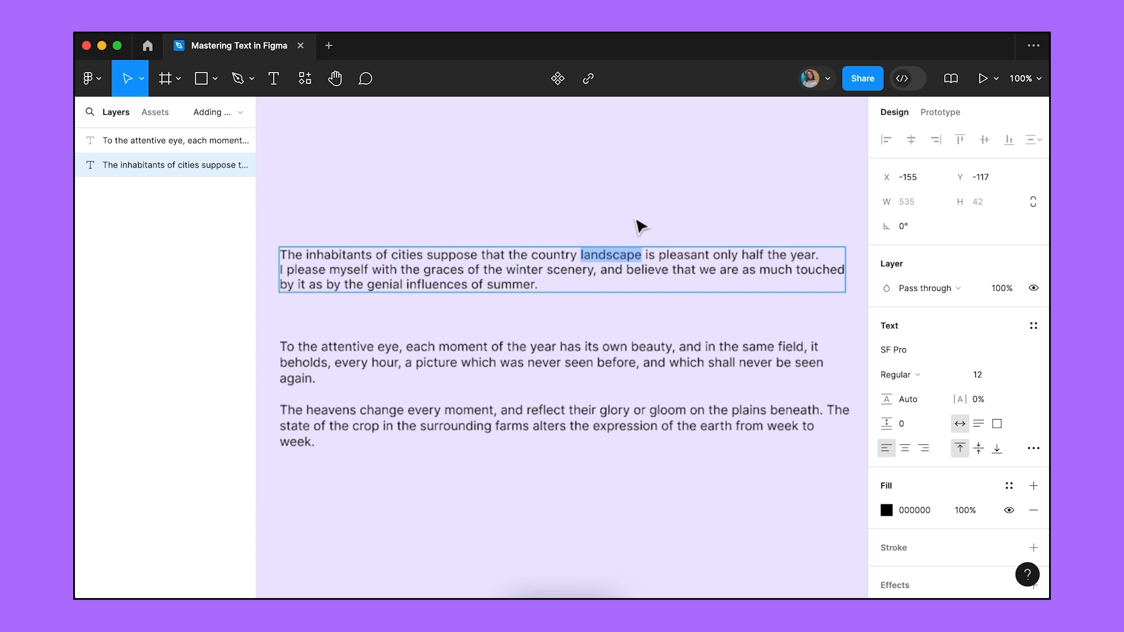
{"action": "key", "text": "Escape"}
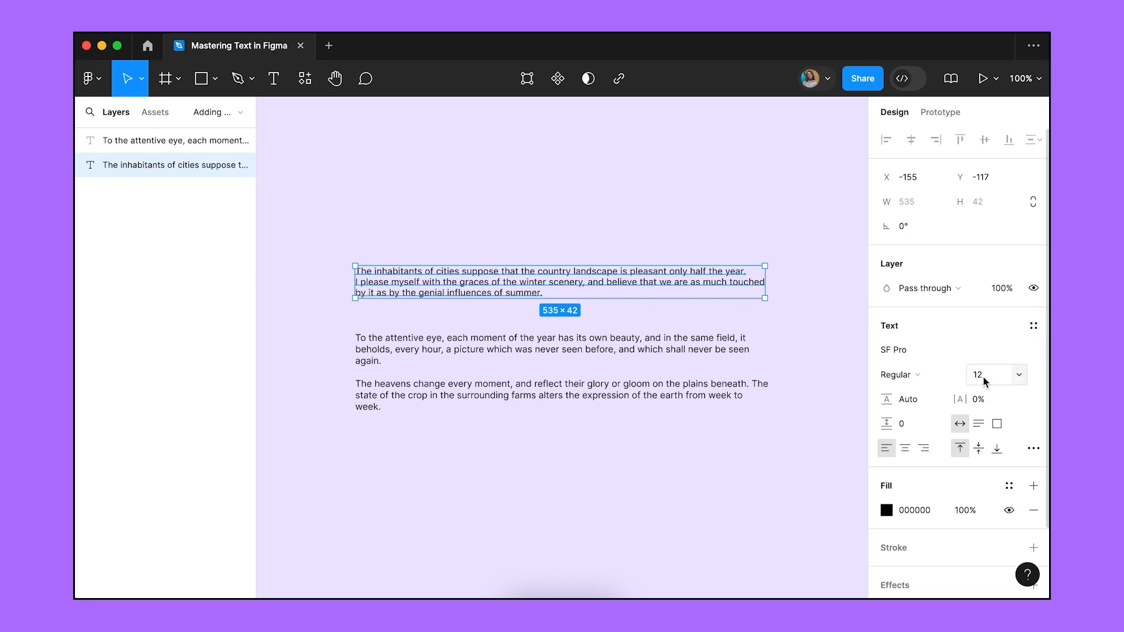
{"action": "left_click", "coordinate": [1019, 375]}
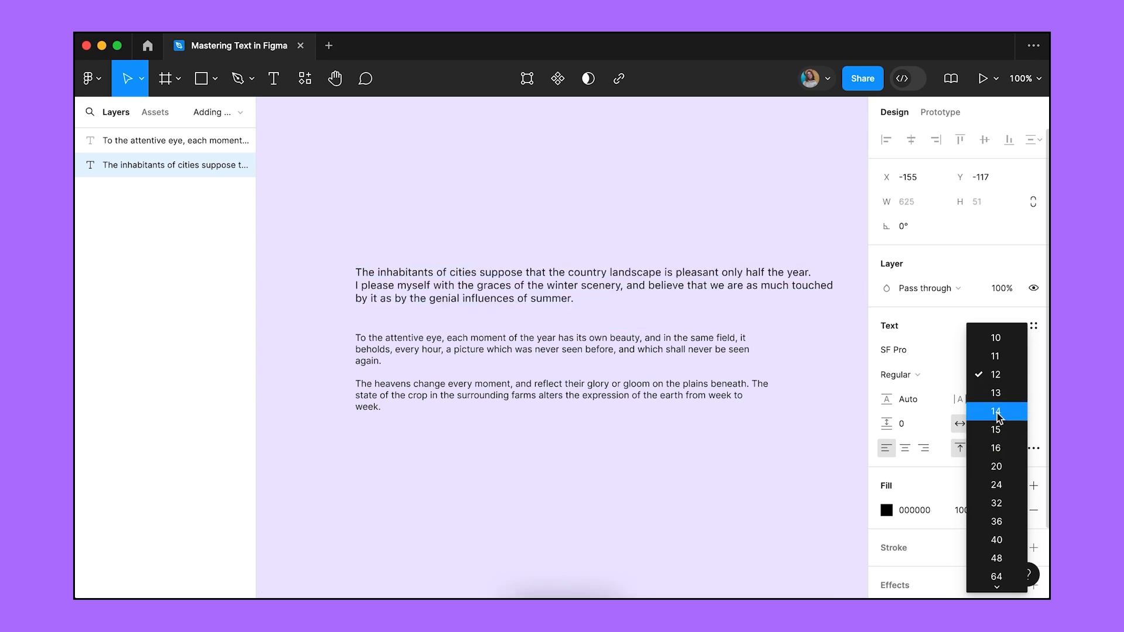
{"action": "left_click", "coordinate": [997, 448]}
{"action": "key", "text": "Return"}
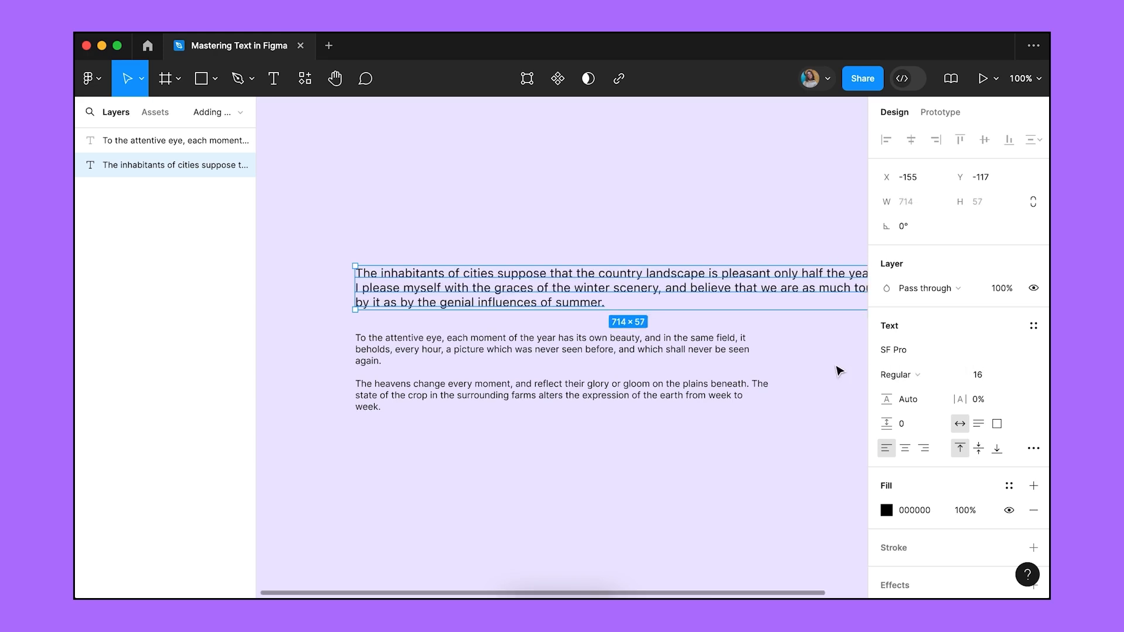
{"action": "key", "text": "shift+super+less"}
{"action": "key", "text": "shift+super+less"}
{"action": "key", "text": "shift+super+less"}
{"action": "key", "text": "shift+super+less"}
{"action": "key", "text": "shift+super+less"}
{"action": "key", "text": "shift+super+less"}
{"action": "key", "text": "shift+super+greater"}
{"action": "key", "text": "shift+super+greater"}
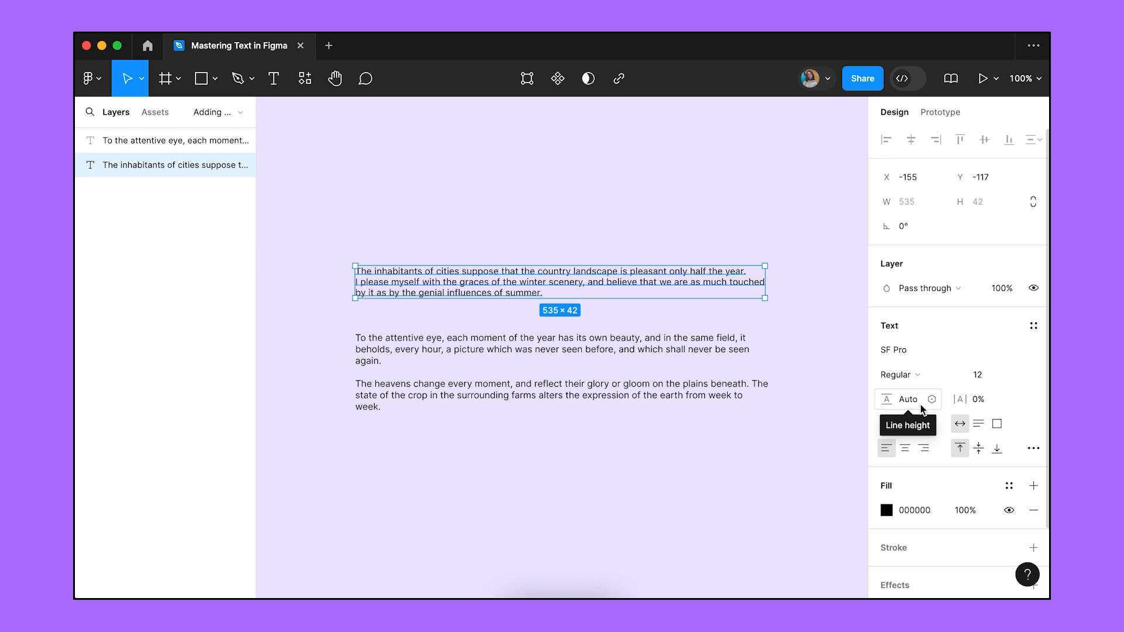
Set the top paragraph's line height to 24, then 120%, nudging it down and back to 120%.
{"action": "left_click", "coordinate": [914, 403]}
{"action": "type", "text": "24"}
{"action": "key", "text": "Return"}
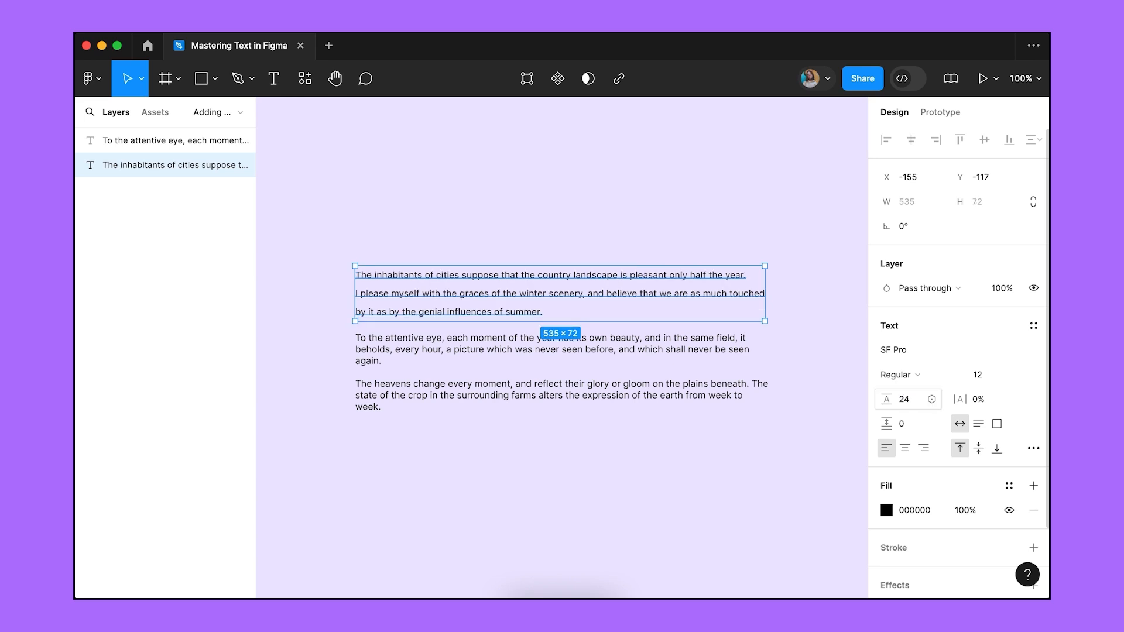
{"action": "left_click", "coordinate": [914, 402]}
{"action": "type", "text": "120"}
{"action": "type", "text": "%"}
{"action": "key", "text": "Return"}
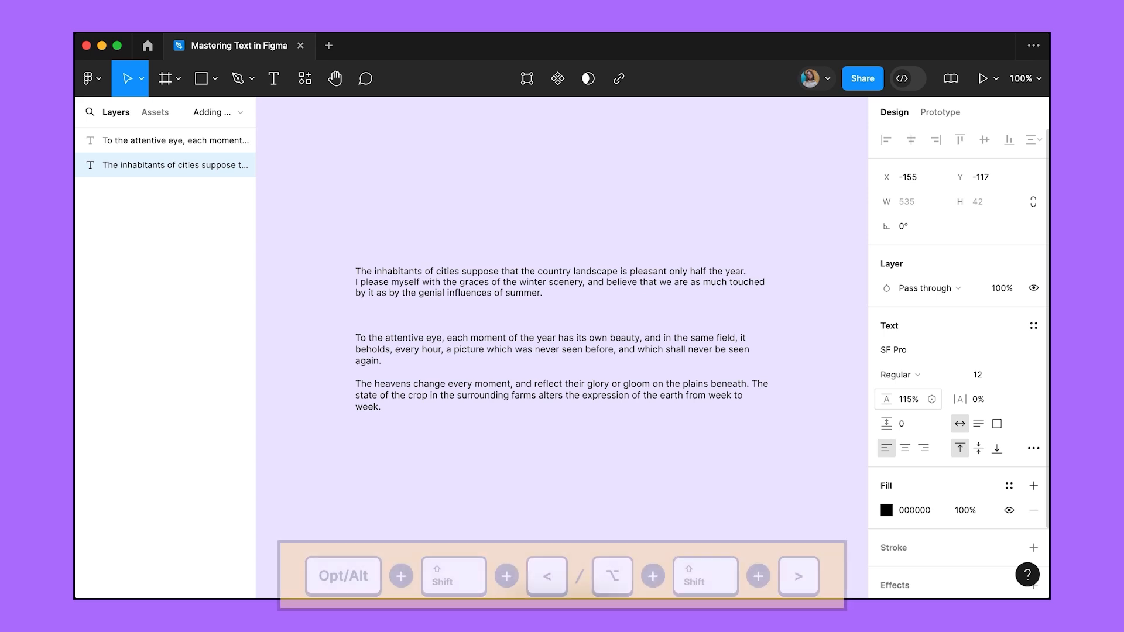
{"action": "key", "text": "alt+shift+comma"}
{"action": "key", "text": "alt+shift+comma"}
{"action": "key", "text": "alt+shift+comma"}
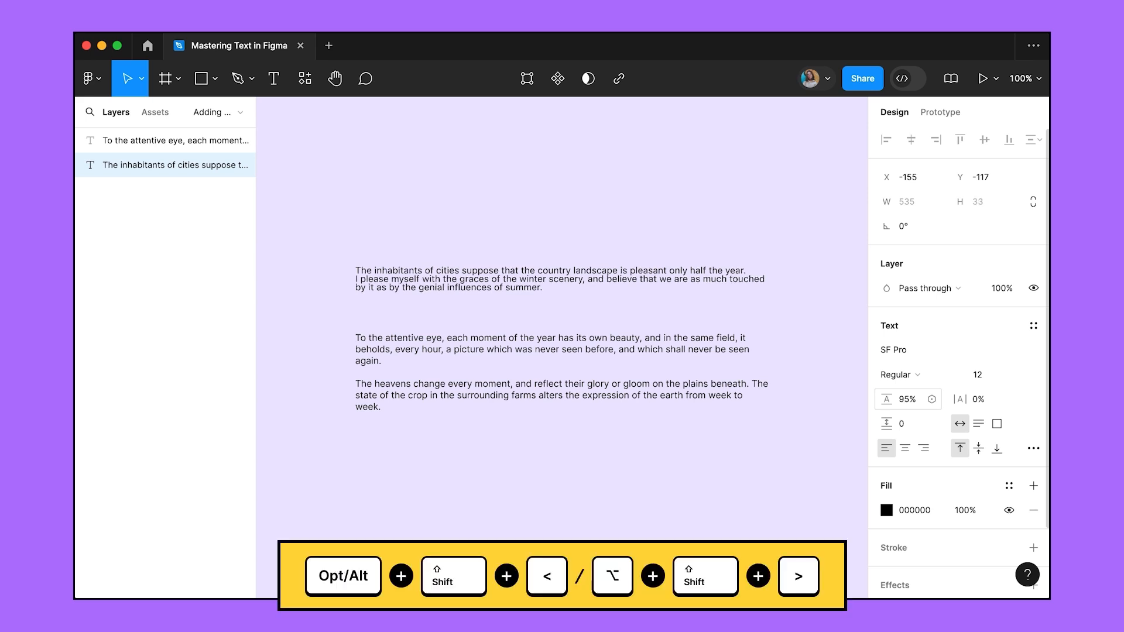
{"action": "key", "text": "alt+shift+period"}
{"action": "key", "text": "alt+shift+period"}
{"action": "key", "text": "alt+shift+period"}
{"action": "key", "text": "alt+shift+period"}
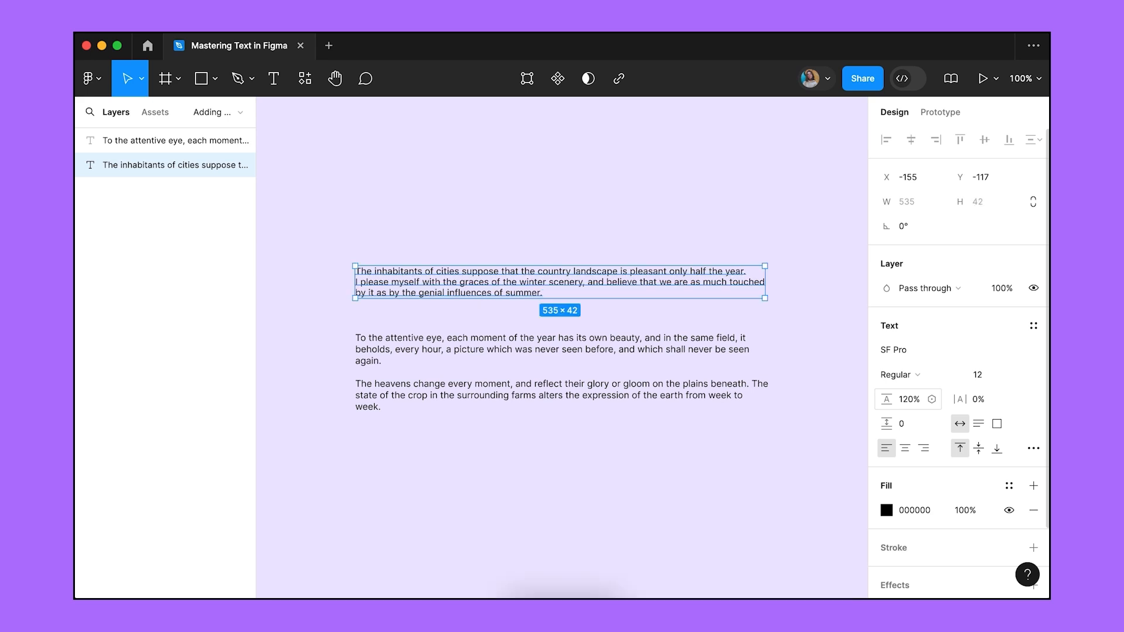
{"action": "left_click", "coordinate": [976, 404]}
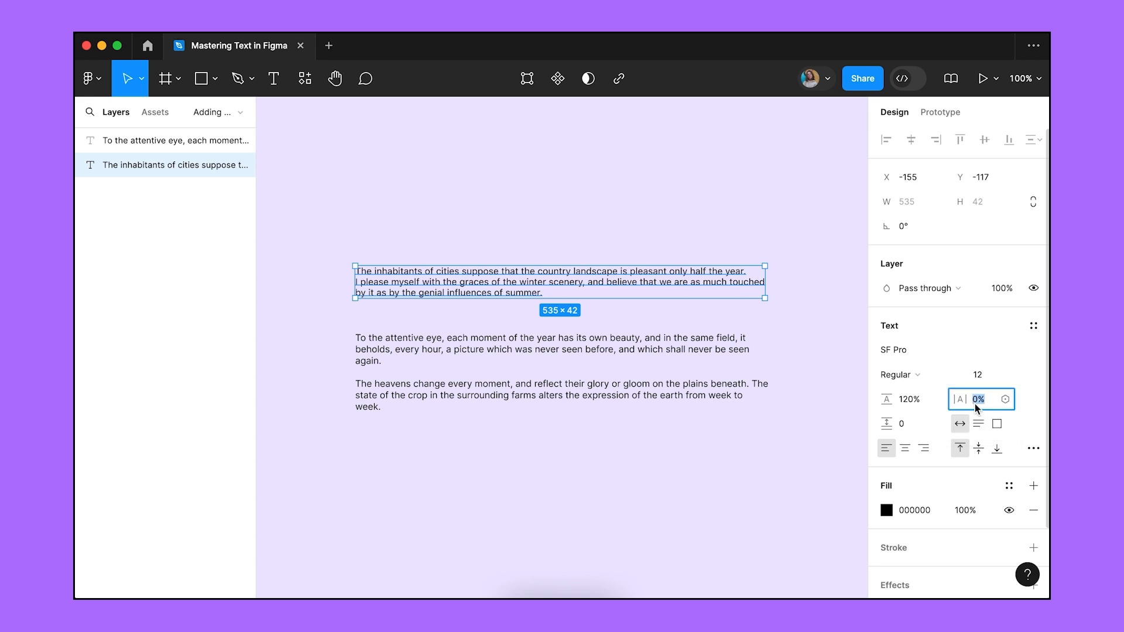
{"action": "type", "text": "10"}
{"action": "key", "text": "Return"}
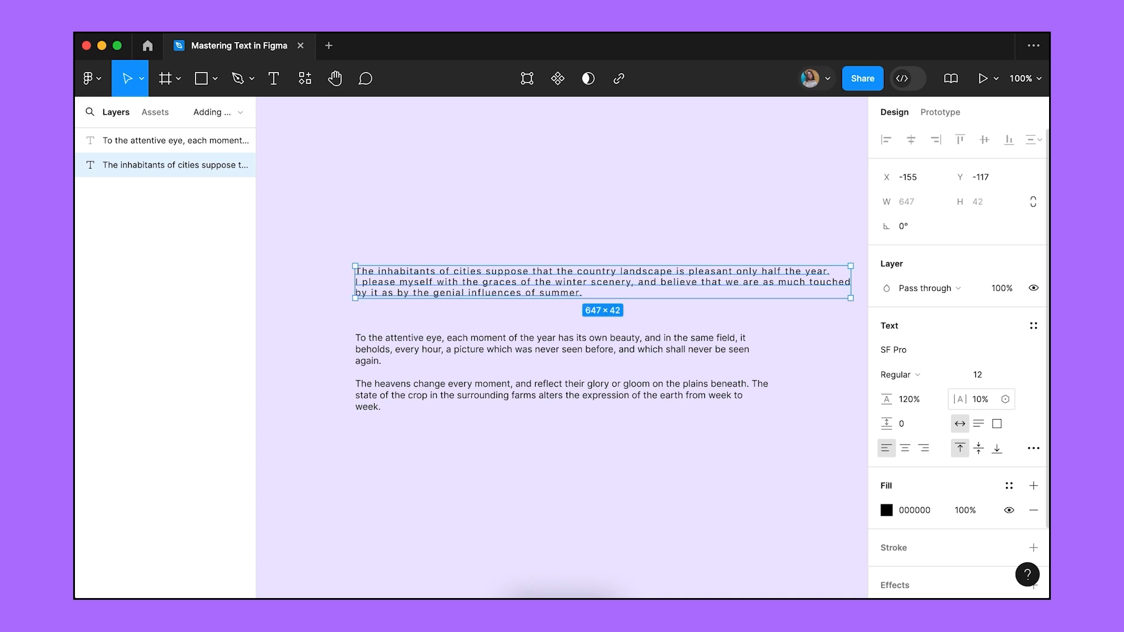
{"action": "left_click_drag", "start_coordinate": [963, 403], "coordinate": [914, 403]}
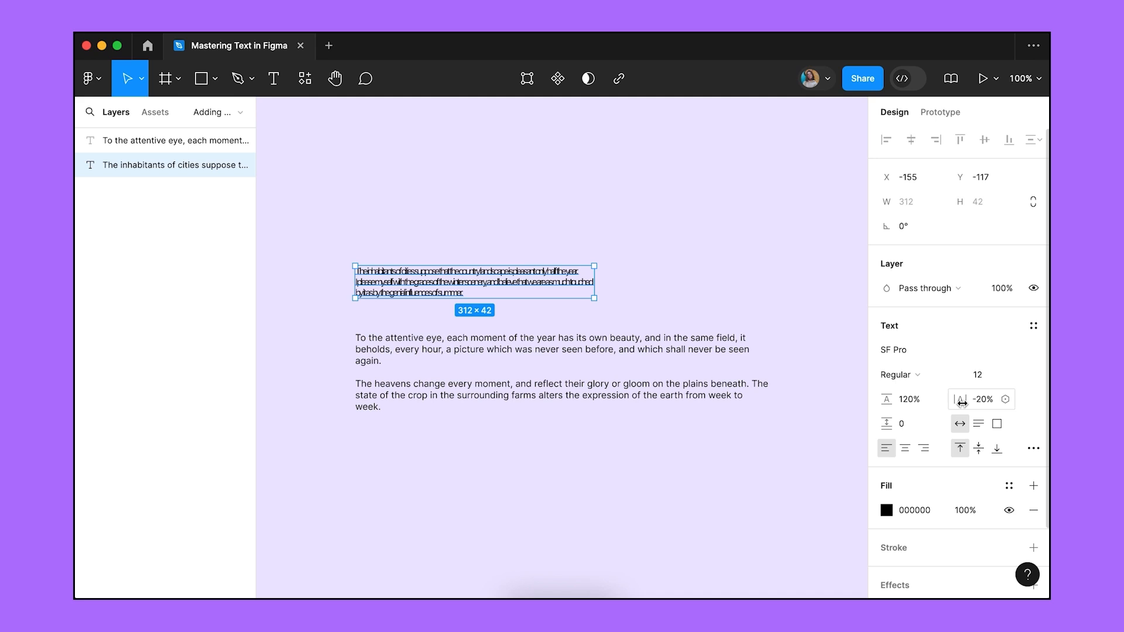
{"action": "key", "text": "alt+period"}
{"action": "key", "text": "alt+period"}
{"action": "key", "text": "alt+period"}
{"action": "key", "text": "alt+period"}
{"action": "key", "text": "alt+period"}
{"action": "key", "text": "alt+period"}
{"action": "key", "text": "alt+period"}
{"action": "key", "text": "alt+period"}
{"action": "key", "text": "alt+period"}
{"action": "key", "text": "alt+period"}
{"action": "key", "text": "alt+period"}
{"action": "key", "text": "alt+period"}
{"action": "key", "text": "alt+period"}
{"action": "key", "text": "alt+period"}
{"action": "key", "text": "alt+period"}
{"action": "key", "text": "alt+period"}
{"action": "key", "text": "alt+period"}
{"action": "key", "text": "alt+period"}
{"action": "key", "text": "alt+period"}
{"action": "key", "text": "alt+period"}
{"action": "key", "text": "alt+period"}
{"action": "key", "text": "alt+period"}
{"action": "key", "text": "alt+period"}
{"action": "key", "text": "alt+period"}
{"action": "key", "text": "alt+period"}
{"action": "key", "text": "alt+period"}
{"action": "key", "text": "alt+comma"}
{"action": "key", "text": "alt+comma"}
{"action": "key", "text": "alt+comma"}
{"action": "key", "text": "alt+comma"}
{"action": "key", "text": "alt+comma"}
{"action": "key", "text": "alt+comma"}
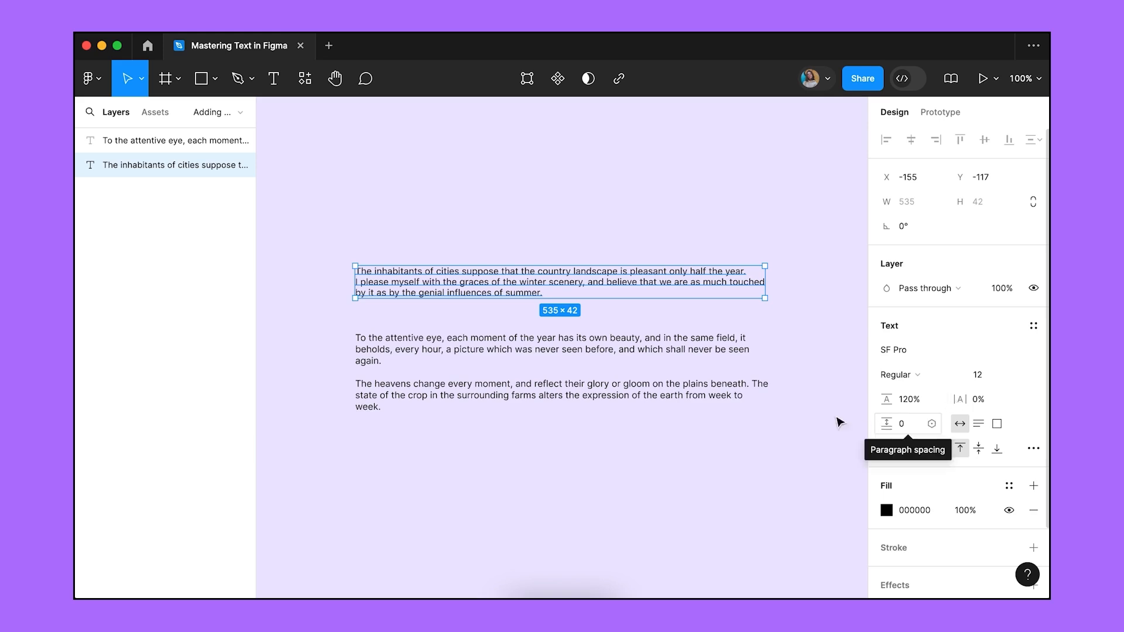
Enter the second text block between its paragraphs, then exit and reselect the top paragraph.
{"action": "left_click", "coordinate": [361, 363]}
{"action": "double_click", "coordinate": [362, 364]}
{"action": "left_click", "coordinate": [364, 371]}
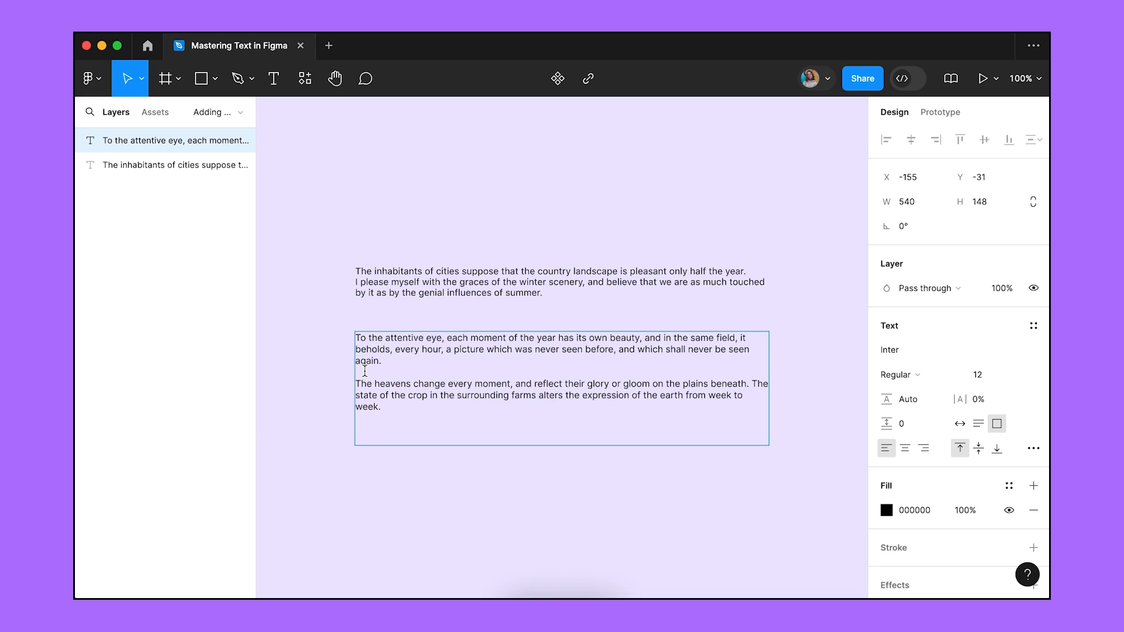
{"action": "key", "text": "Escape"}
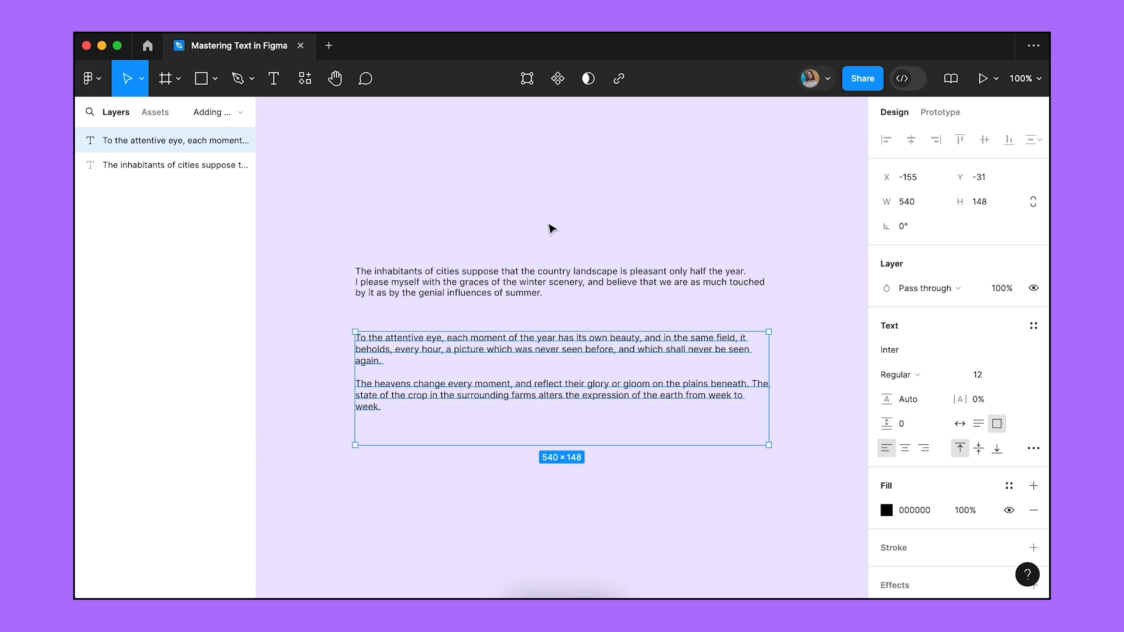
{"action": "left_click", "coordinate": [533, 280]}
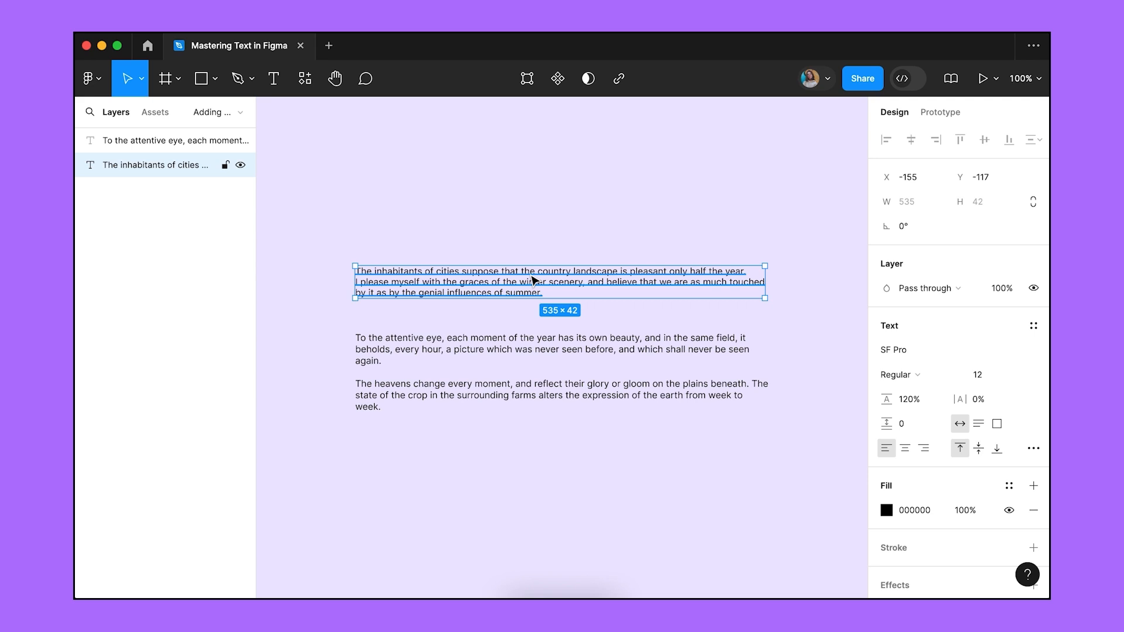
Set the top paragraph's paragraph spacing to 10, then scrub it down to 8.
{"action": "left_click", "coordinate": [909, 428]}
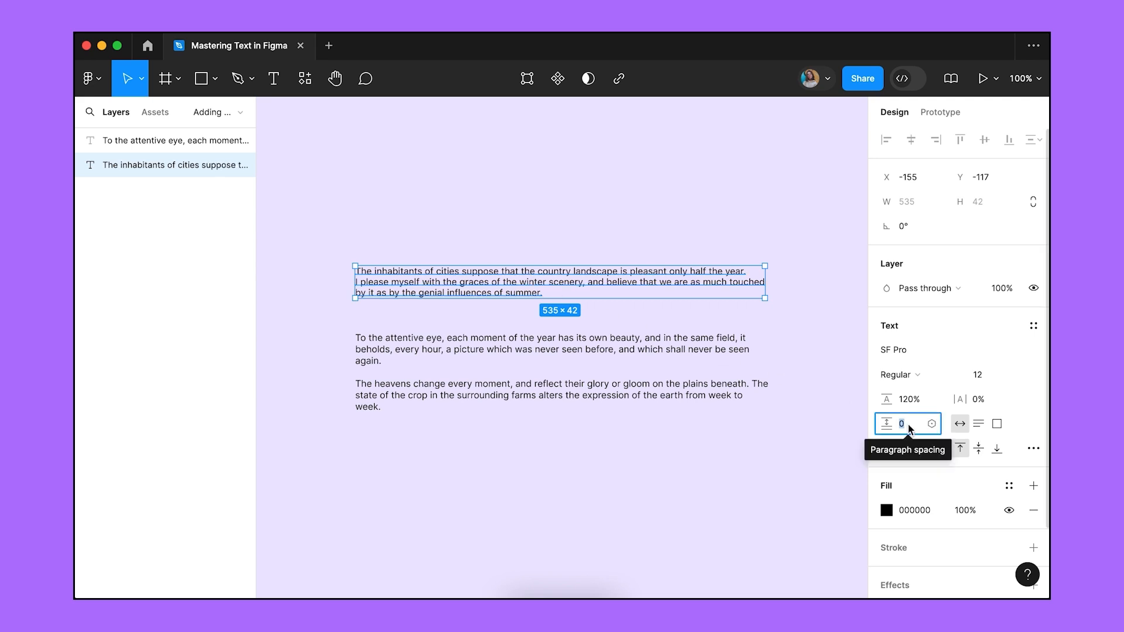
{"action": "type", "text": "10"}
{"action": "key", "text": "Return"}
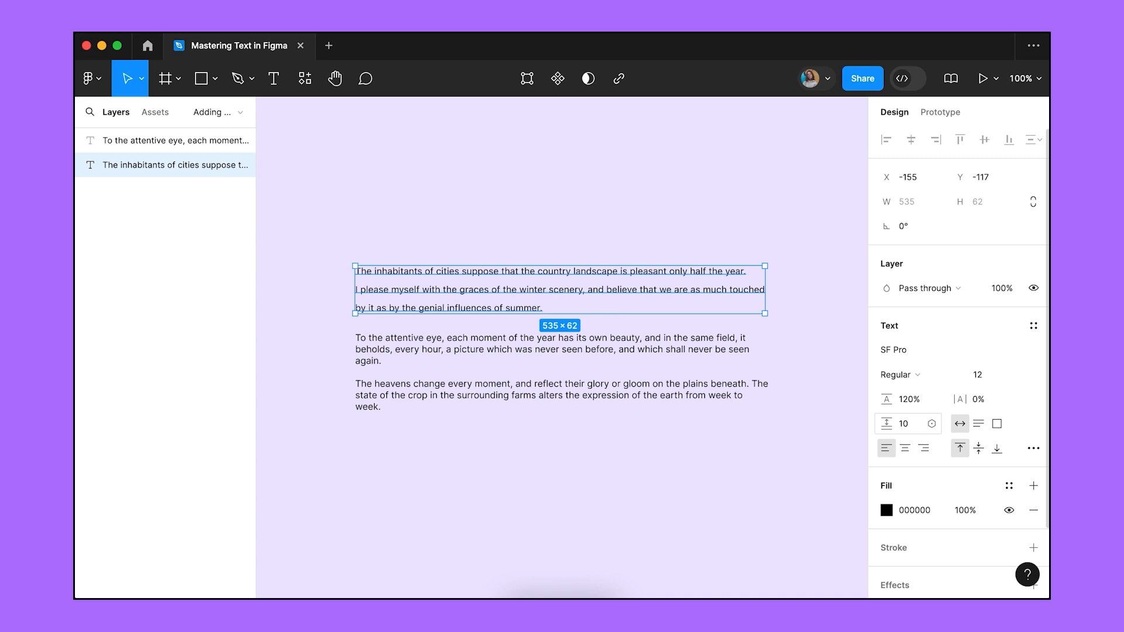
{"action": "left_click_drag", "start_coordinate": [887, 423], "coordinate": [890, 424]}
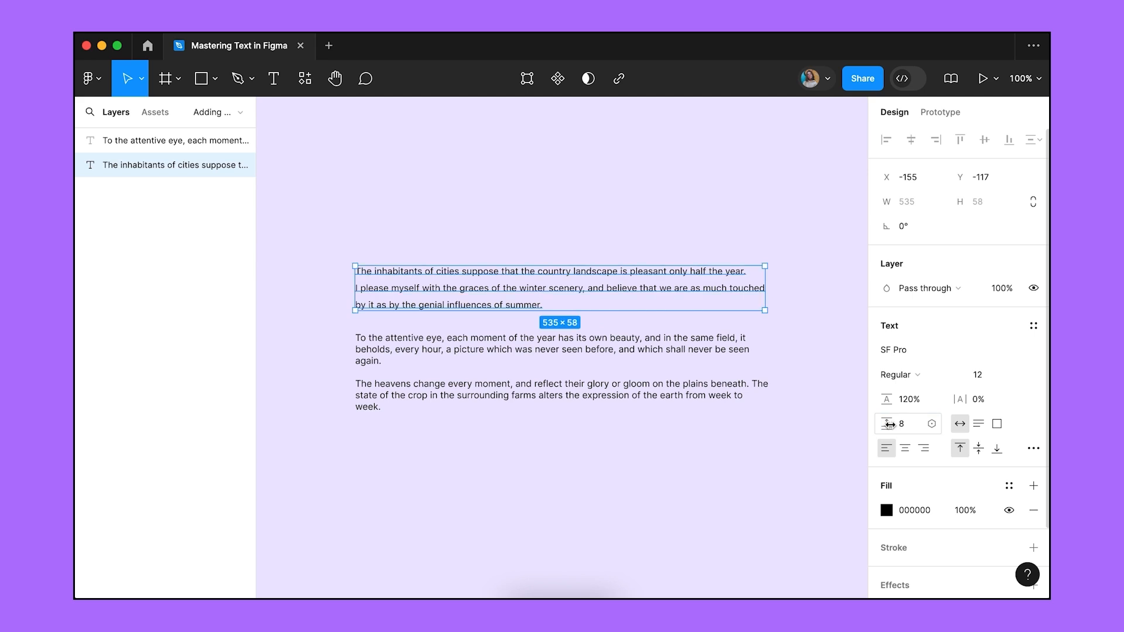
Add a new final line 'To the attentive eye..' after 'summer.'.
{"action": "key", "text": "Return"}
{"action": "key", "text": "Right"}
{"action": "key", "text": "Return"}
{"action": "type", "text": "To the attentive eye.."}
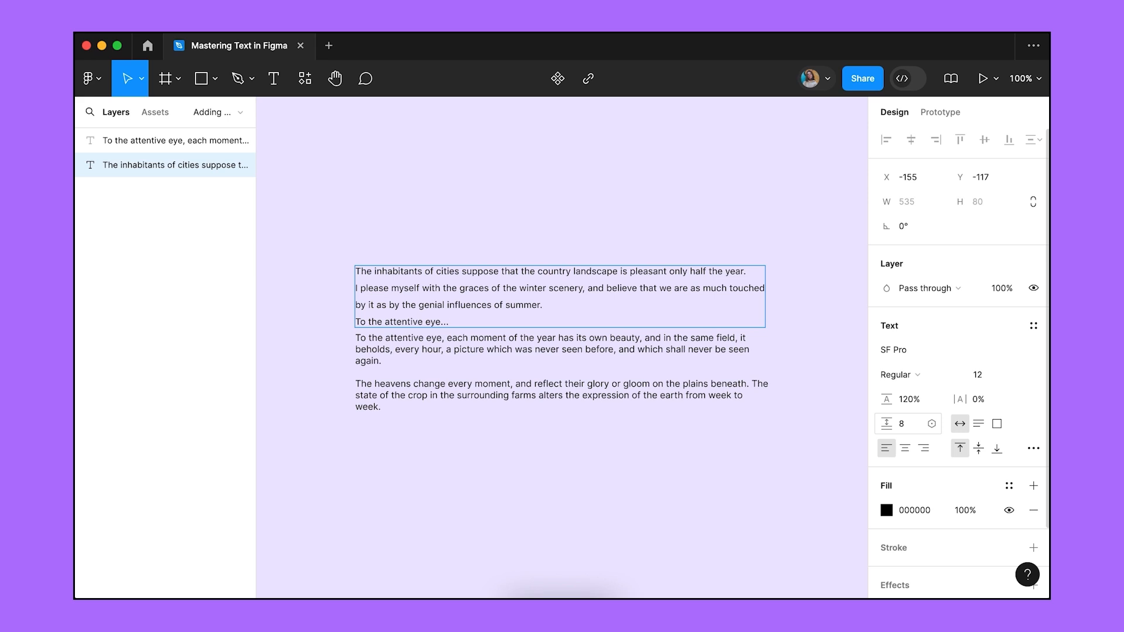
Start a sample auto-width paragraph 'The inhabitants of cities suppose...' with a second 'I please myself…' line.
{"action": "left_click", "coordinate": [847, 511]}
{"action": "key", "text": "t"}
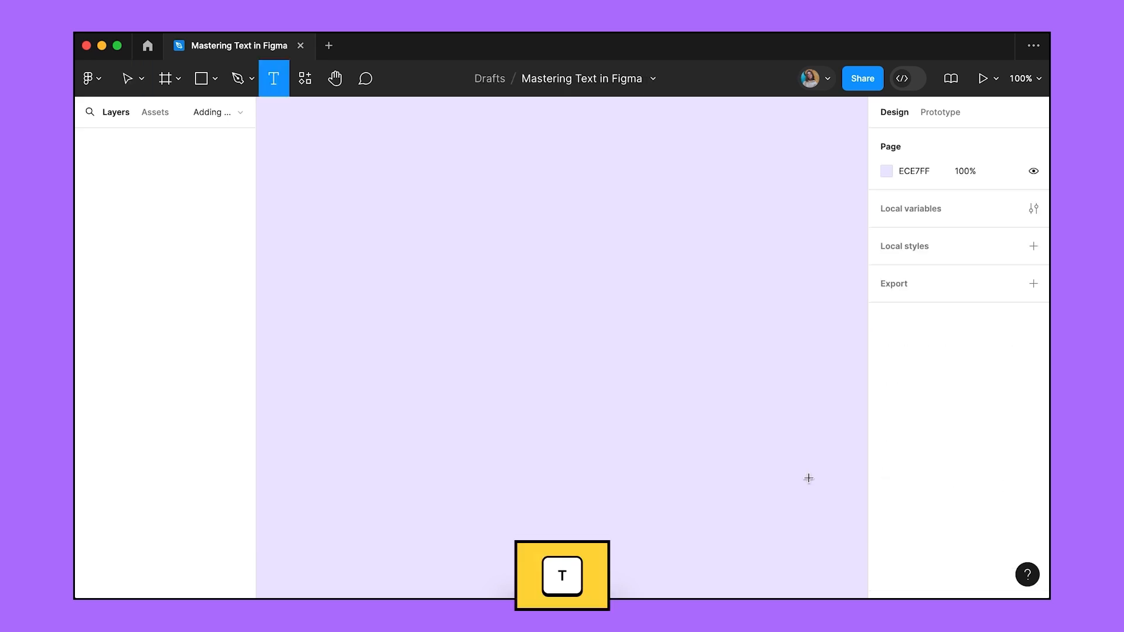
{"action": "left_click", "coordinate": [316, 276]}
{"action": "type", "text": "The inhabita"}
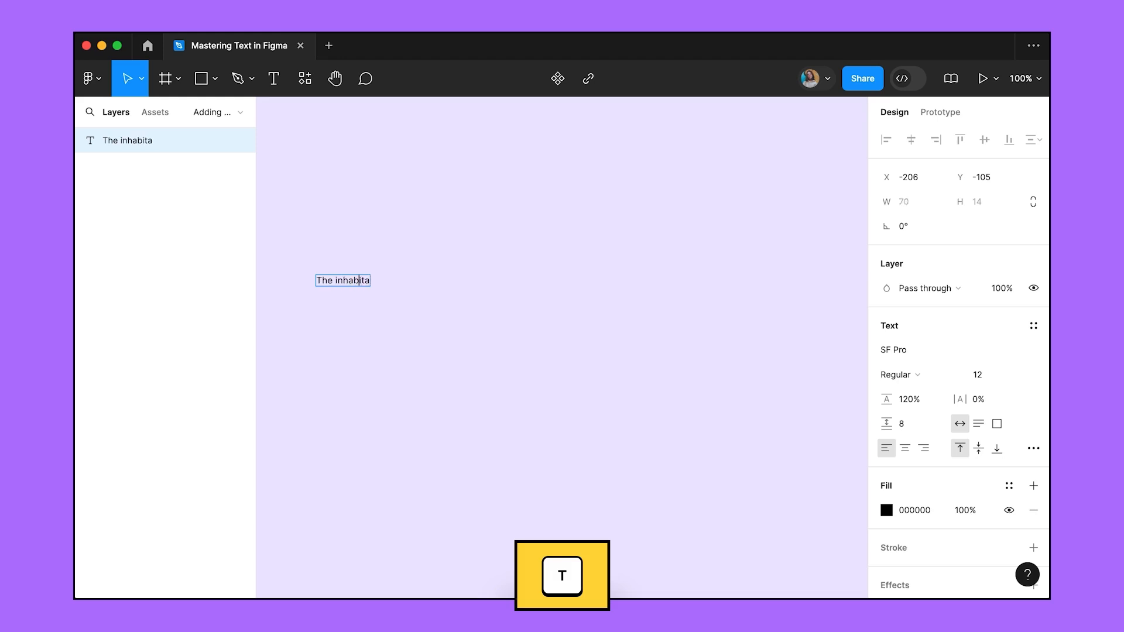
{"action": "type", "text": "nts of cities suppose..."}
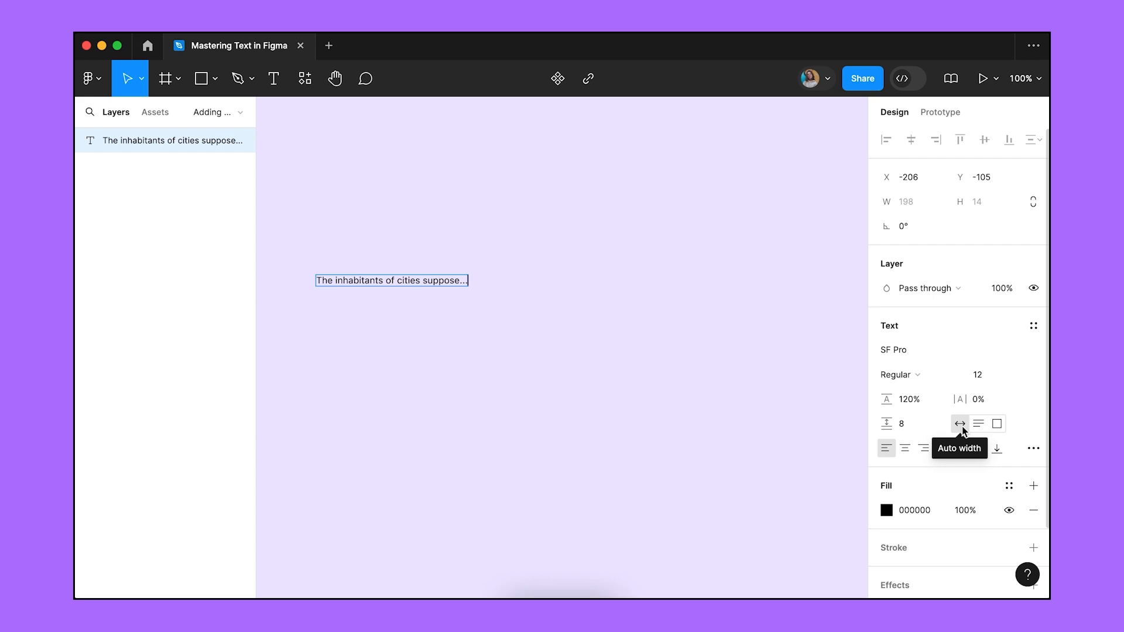
{"action": "left_click", "coordinate": [961, 424]}
{"action": "type", "text": "y landscap"}
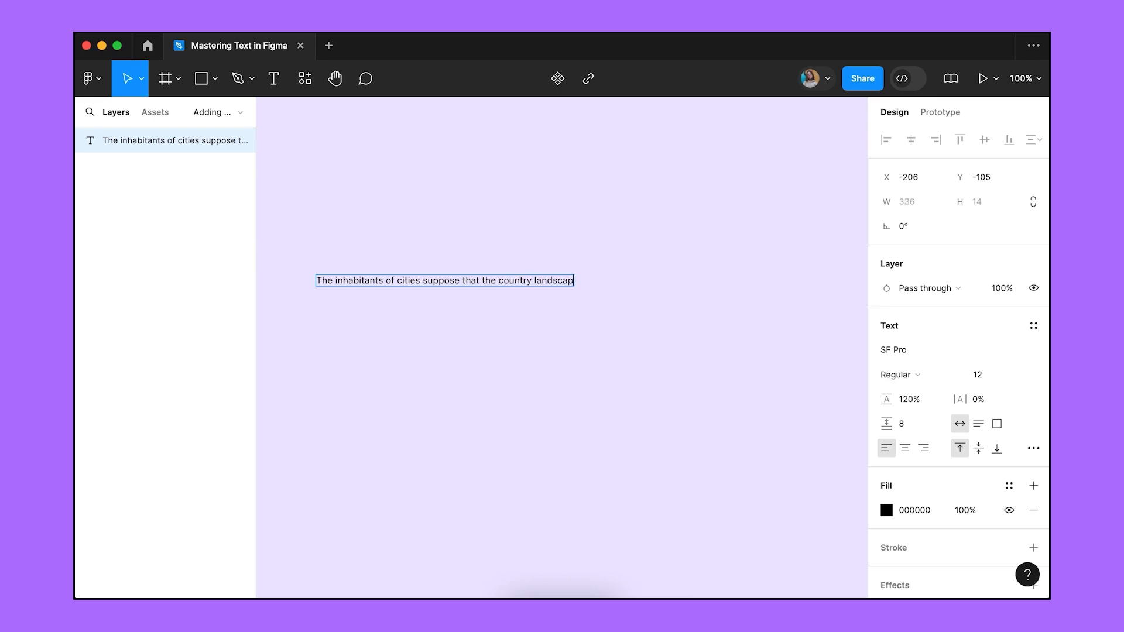
{"action": "type", "text": "e is pleasant only half a year."}
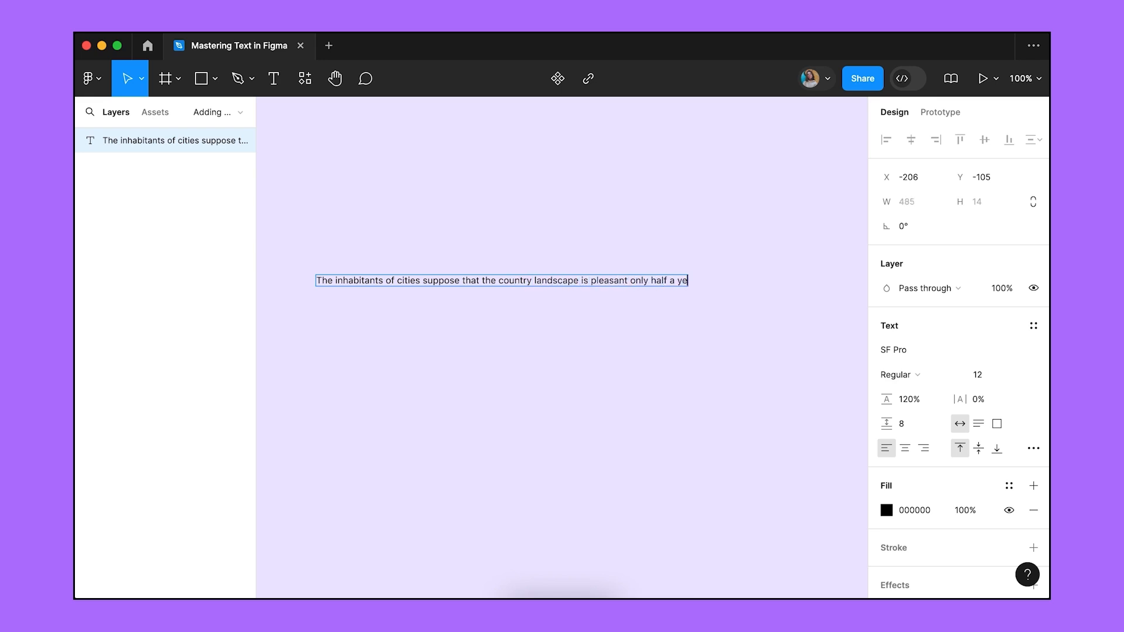
{"action": "key", "text": "Return"}
{"action": "type", "text": "I please myself"}
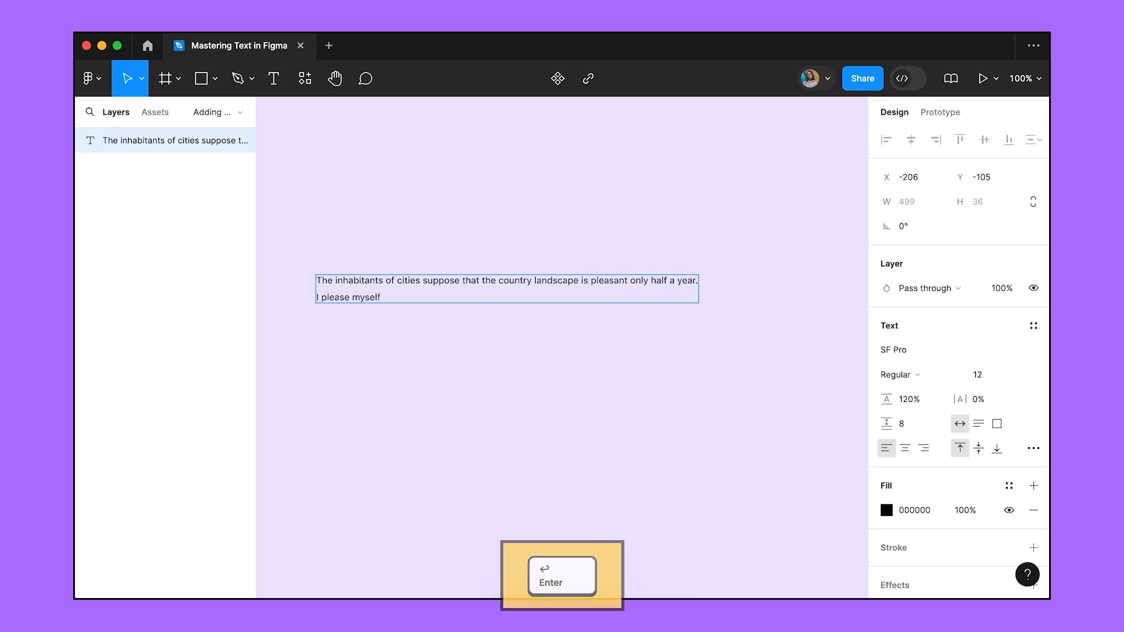
{"action": "type", "text": " with the graces of winter scenery..."}
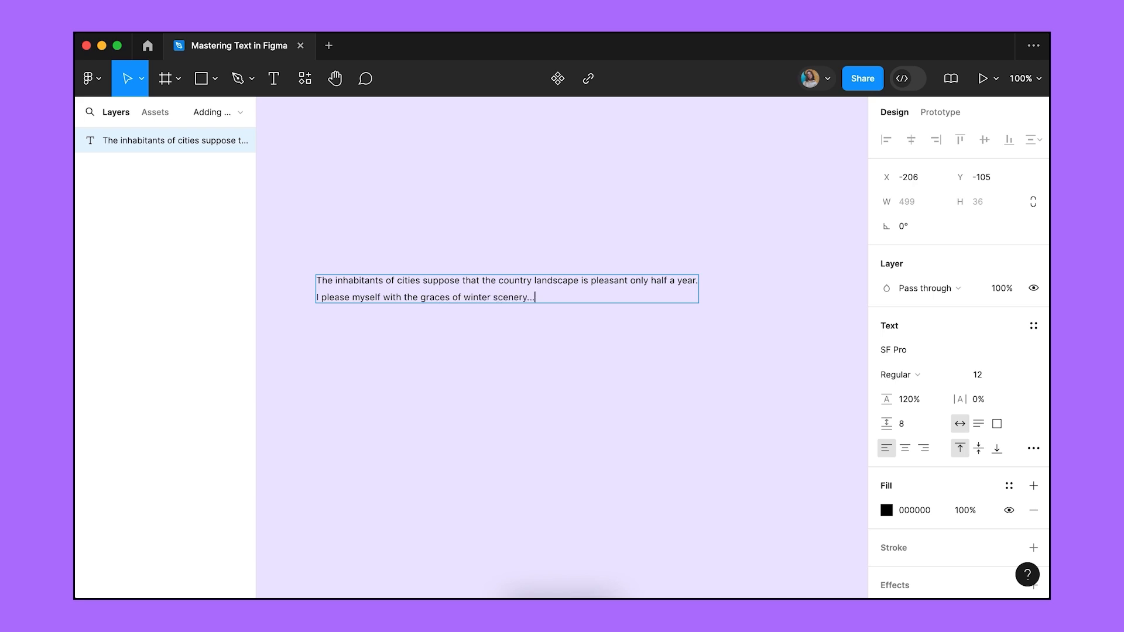
Extend the sample text under auto height, then fixed size, finally switching back to auto width.
{"action": "left_click", "coordinate": [978, 424]}
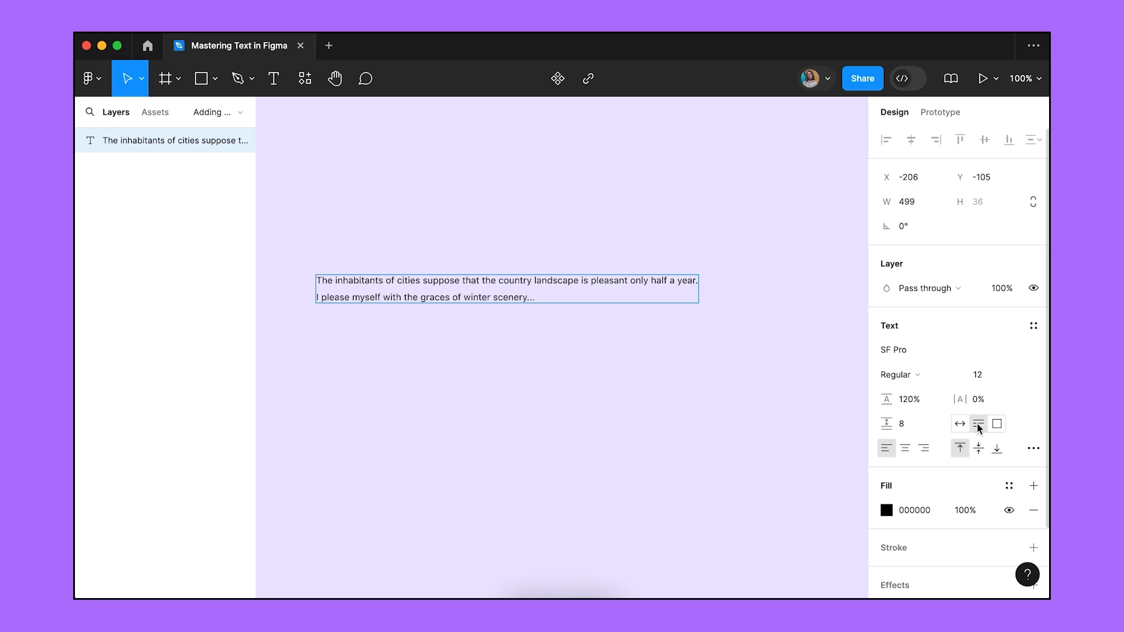
{"action": "type", "text": ", and beli"}
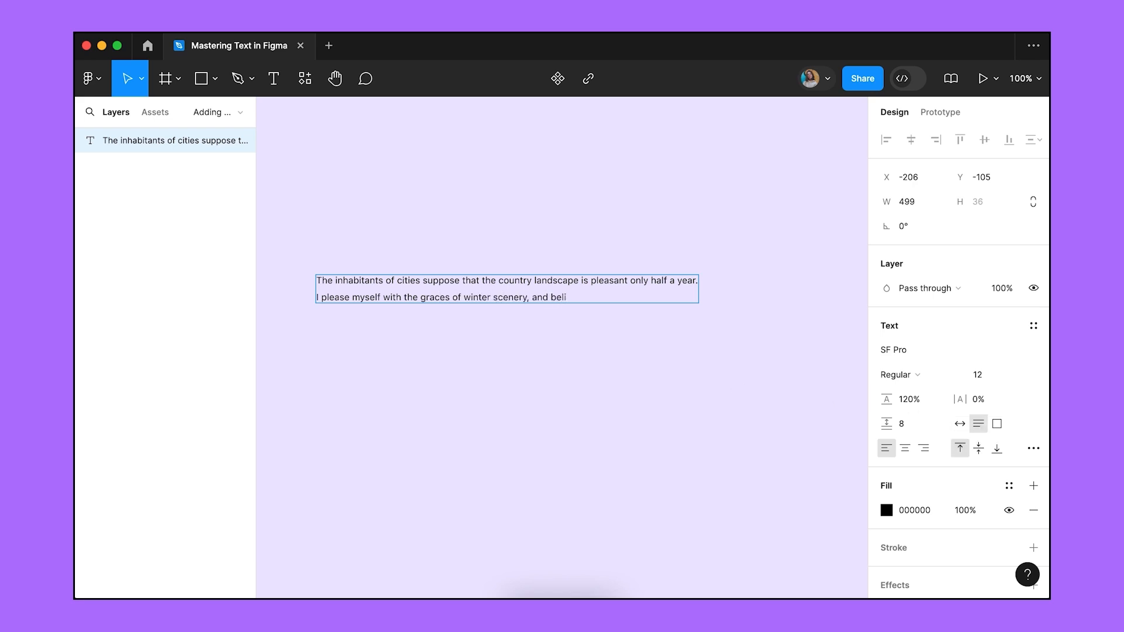
{"action": "type", "text": "eve that we are as much touched by it a"}
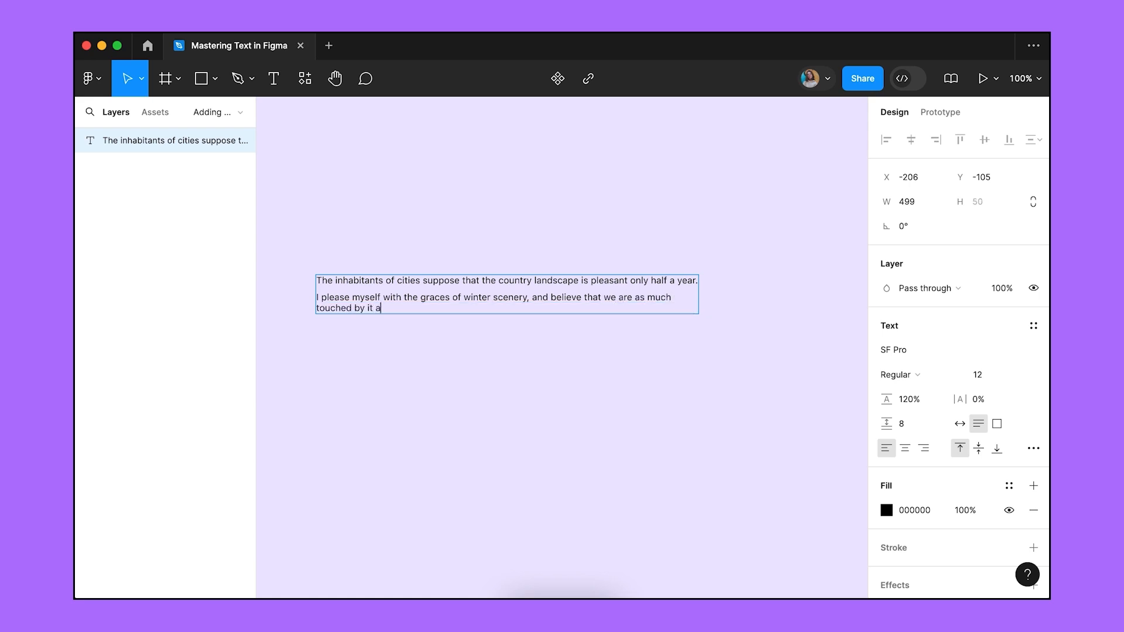
{"action": "type", "text": "s the genial influences of summer."}
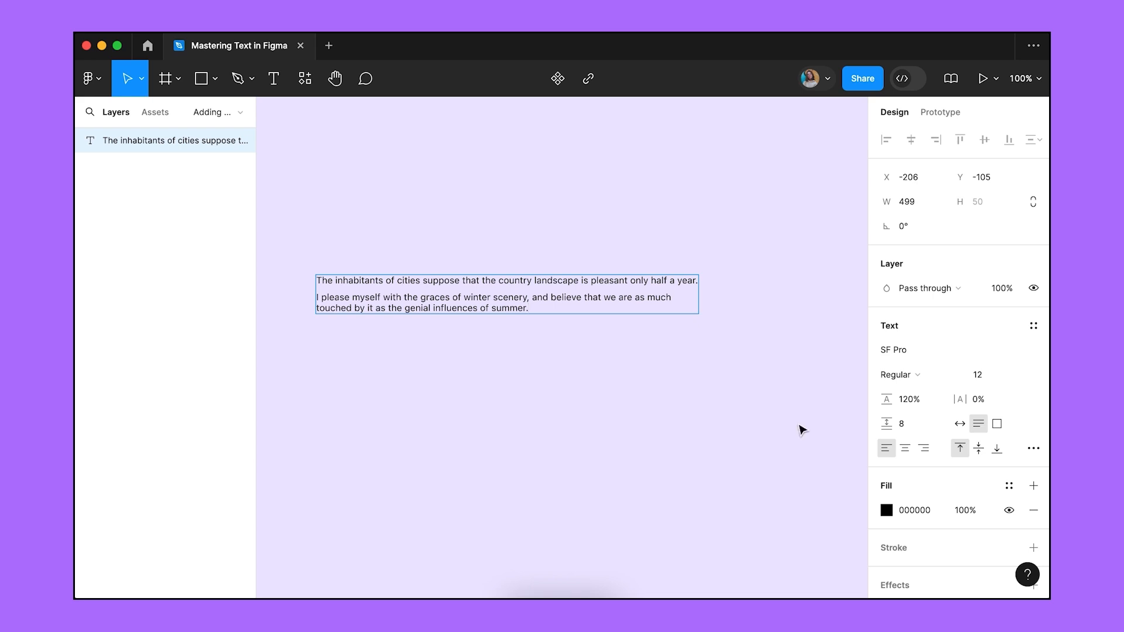
{"action": "left_click", "coordinate": [997, 423]}
{"action": "type", "text": "T"}
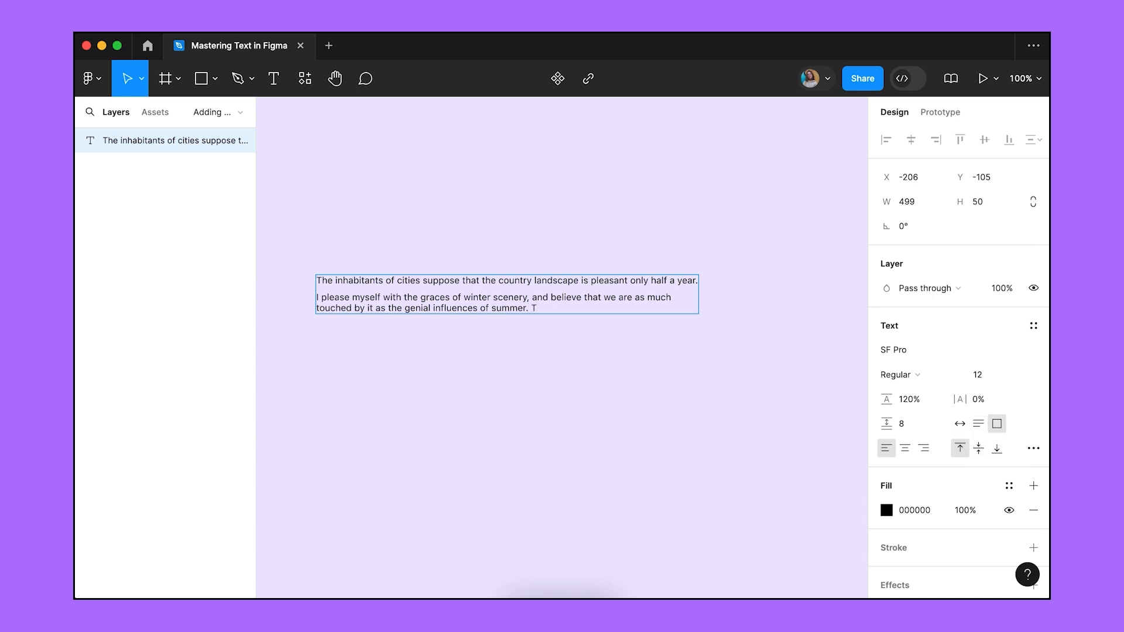
{"action": "type", "text": "o the attentive eye, each moment of the year"}
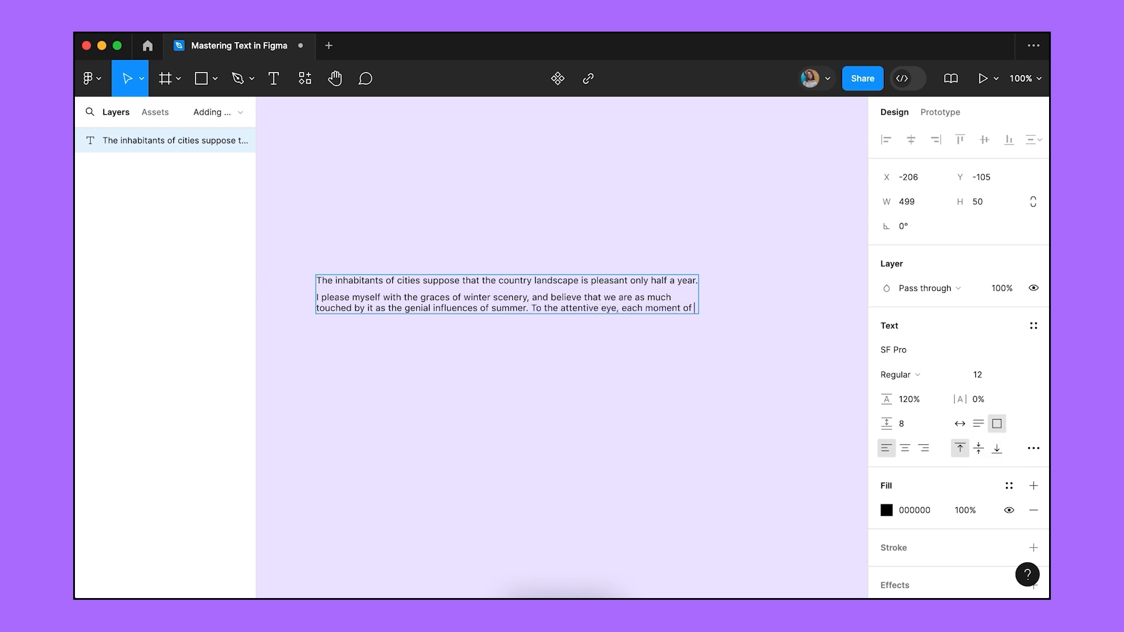
{"action": "type", "text": "own beauty, and in the same field"}
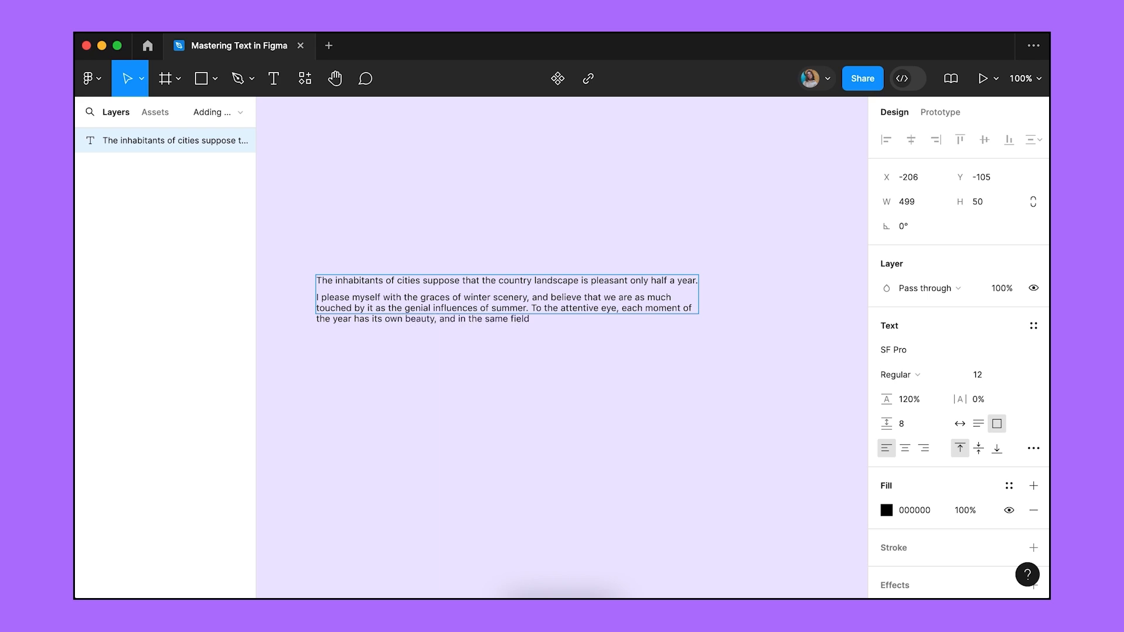
{"action": "type", "text": ", it beholds, every hour, a picture"}
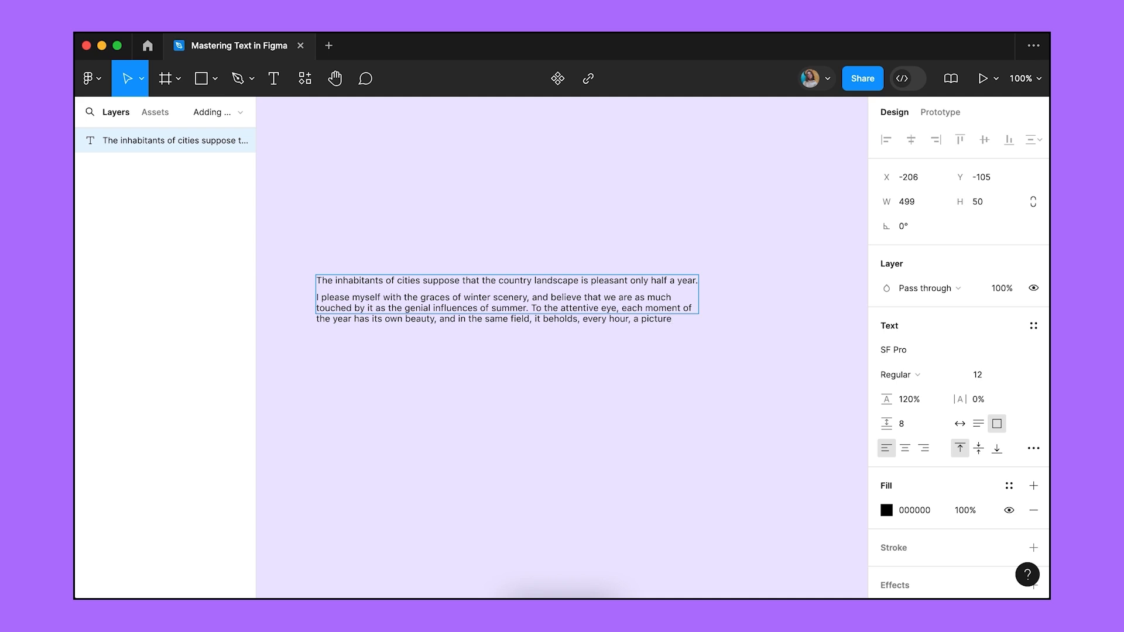
{"action": "type", "text": " which was never seen before"}
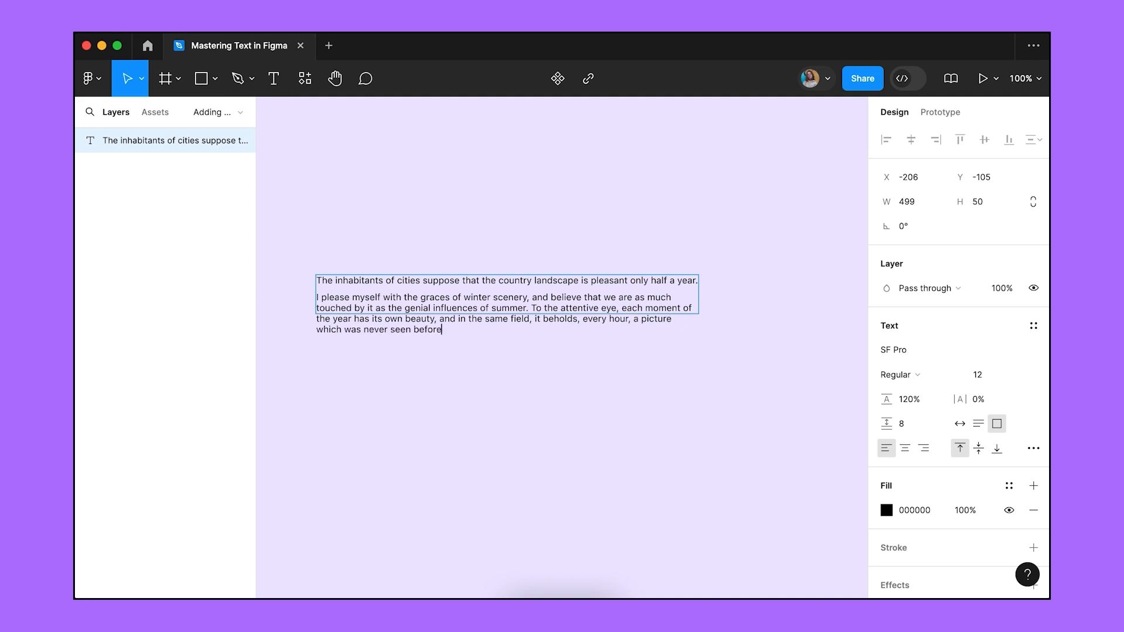
{"action": "type", "text": ", and which shall never be seen again."}
{"action": "key", "text": "Escape"}
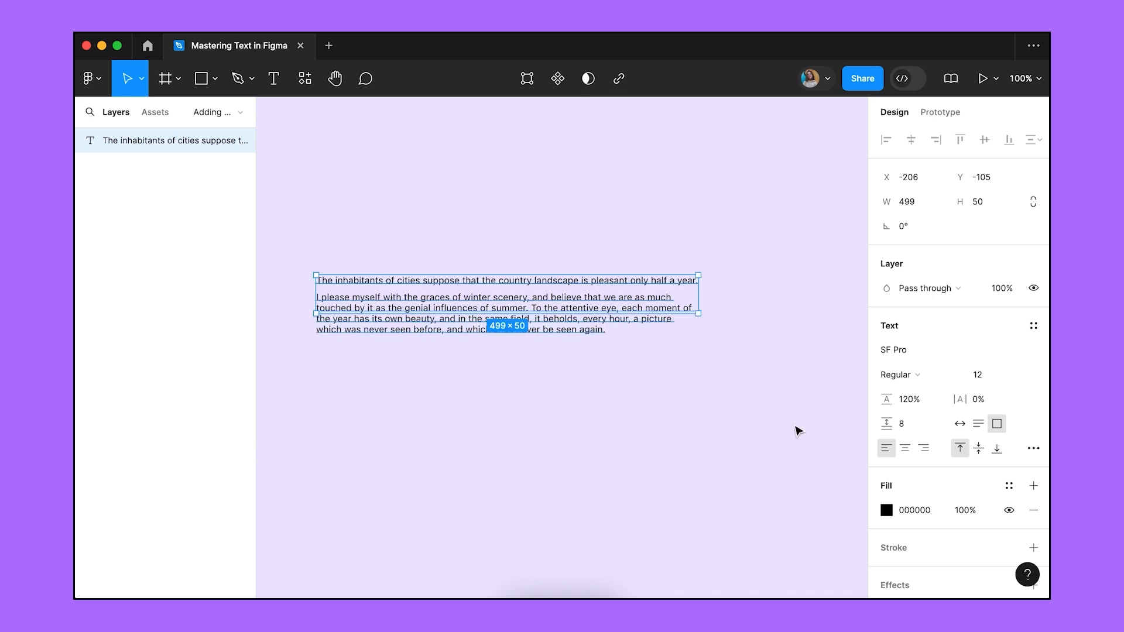
{"action": "double_click", "coordinate": [699, 316]}
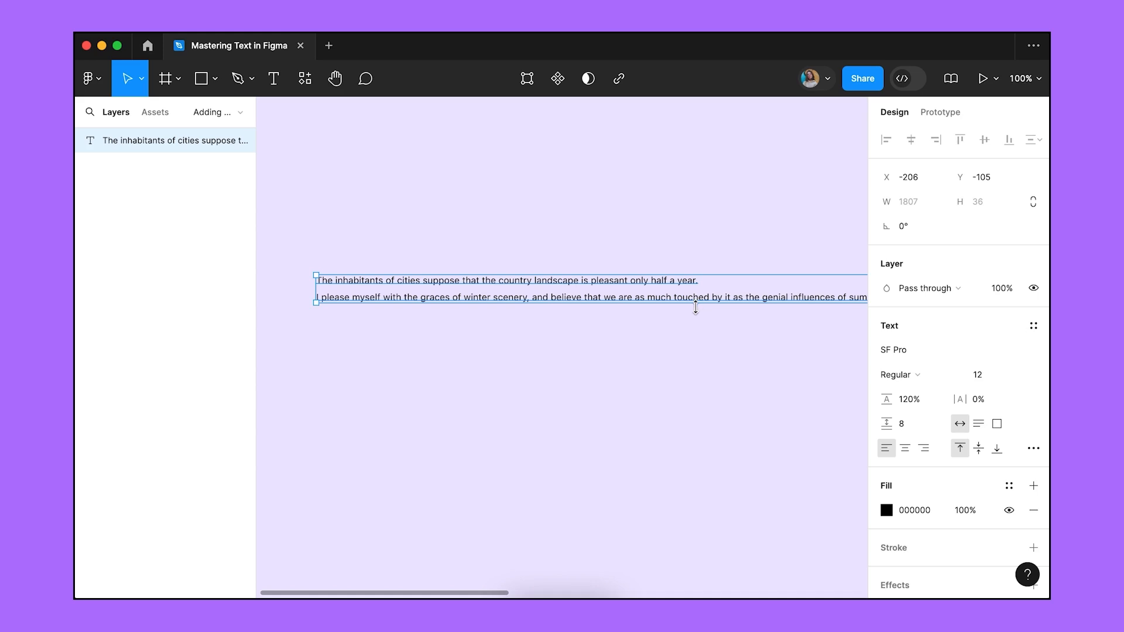
Delete the sample paragraph and add a one-line text 'The inhabitants of the cities suppose...'.
{"action": "key", "text": "Delete"}
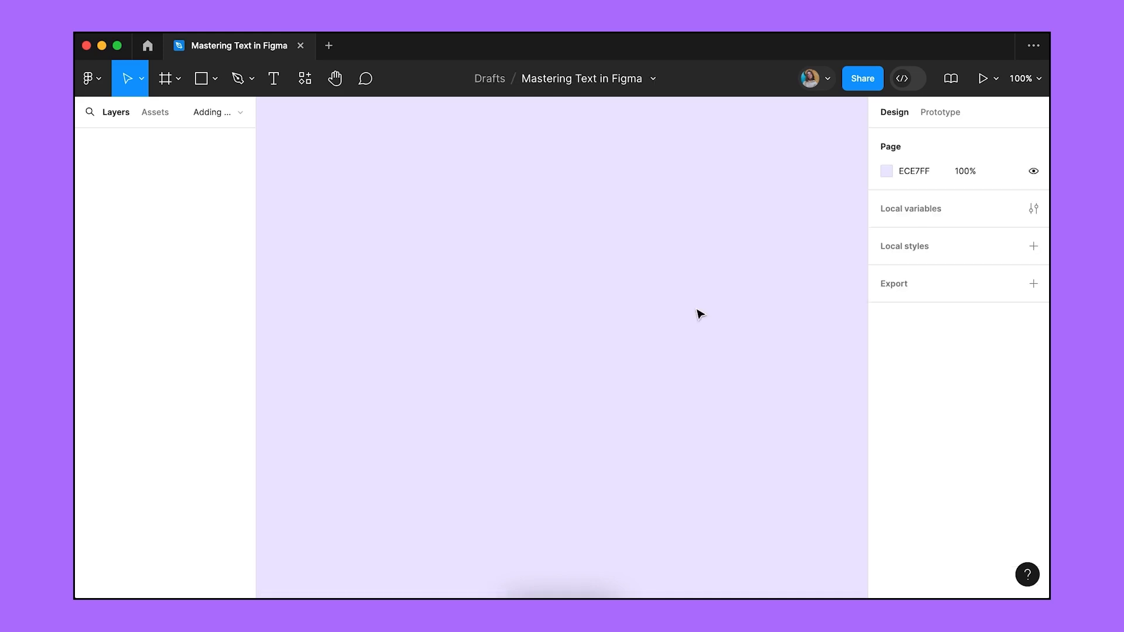
{"action": "key", "text": "t"}
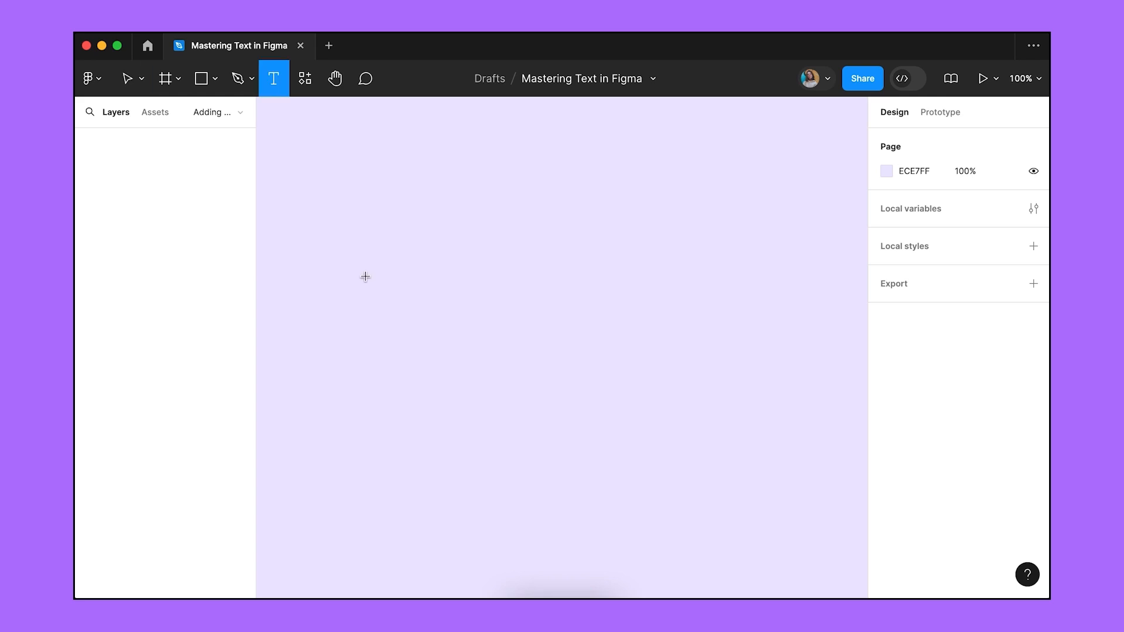
{"action": "left_click", "coordinate": [364, 276]}
{"action": "type", "text": "The inhabitants of the cities suppose..."}
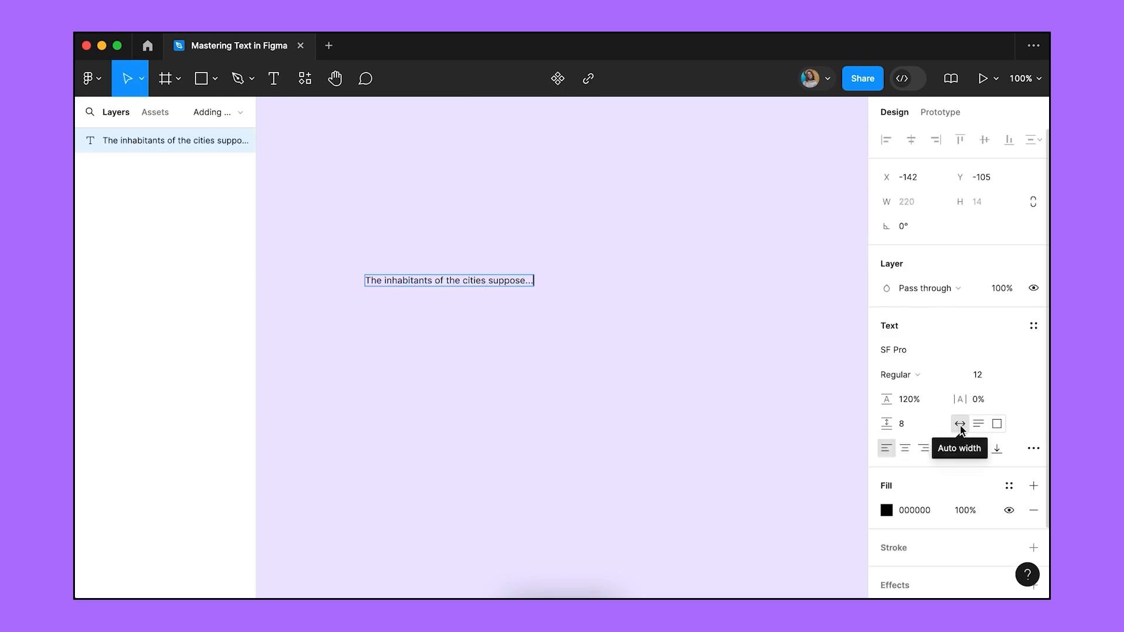
{"action": "key", "text": "Escape"}
Draw a fixed-size box below it containing the full 'The inhabitants of the cities suppose…' paragraph.
{"action": "key", "text": "t"}
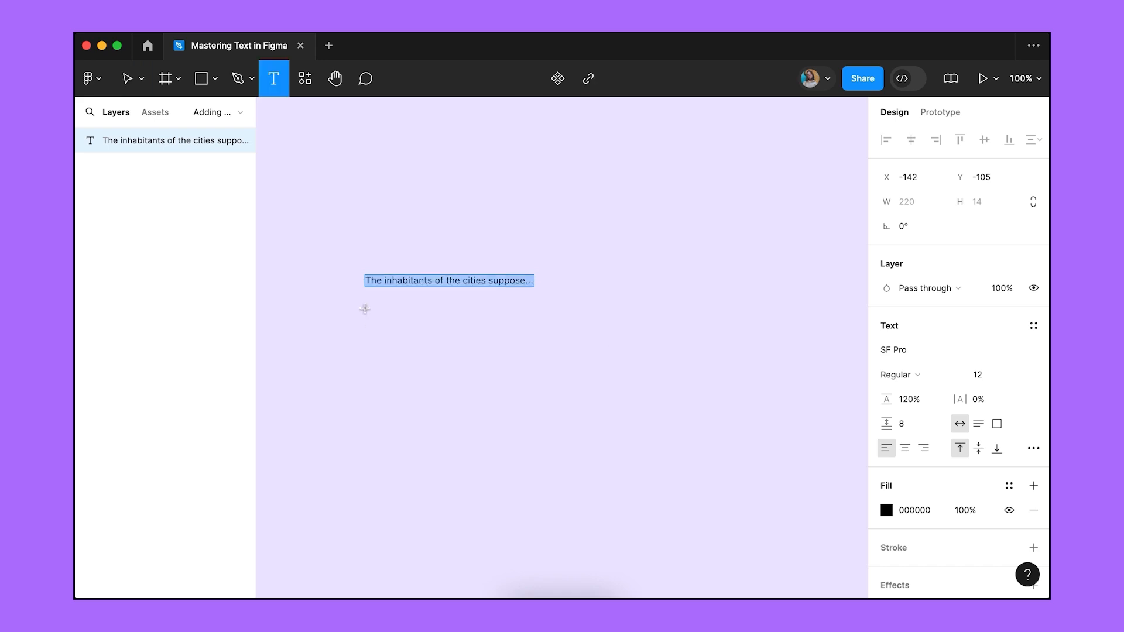
{"action": "left_click_drag", "start_coordinate": [365, 307], "coordinate": [549, 370]}
{"action": "type", "text": "The inhabitants of the cities suppose that the country landscape is pleasant only half the year."}
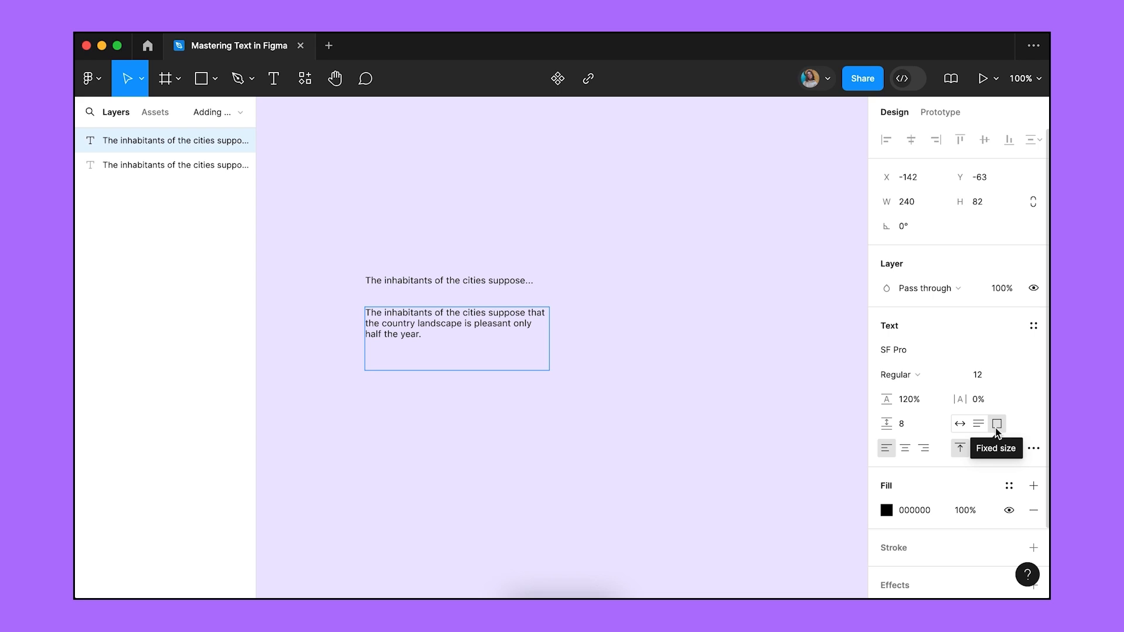
Widen the one-line text to 330 and restore its height to fit the text.
{"action": "left_click", "coordinate": [527, 285]}
{"action": "left_click_drag", "start_coordinate": [526, 286], "coordinate": [618, 280]}
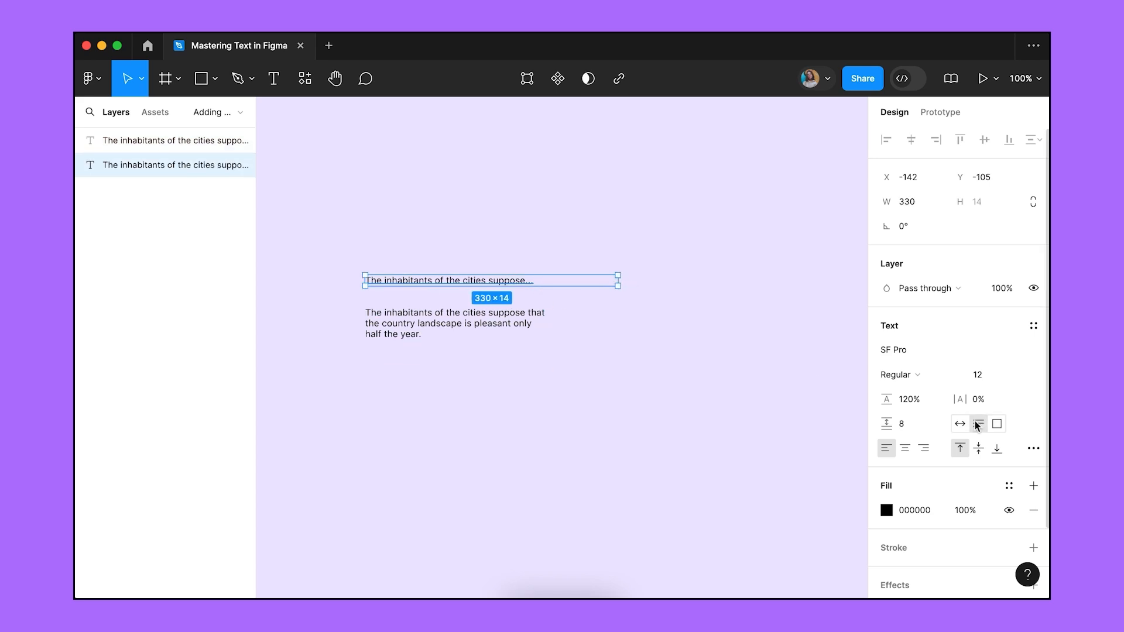
{"action": "left_click_drag", "start_coordinate": [597, 288], "coordinate": [594, 300]}
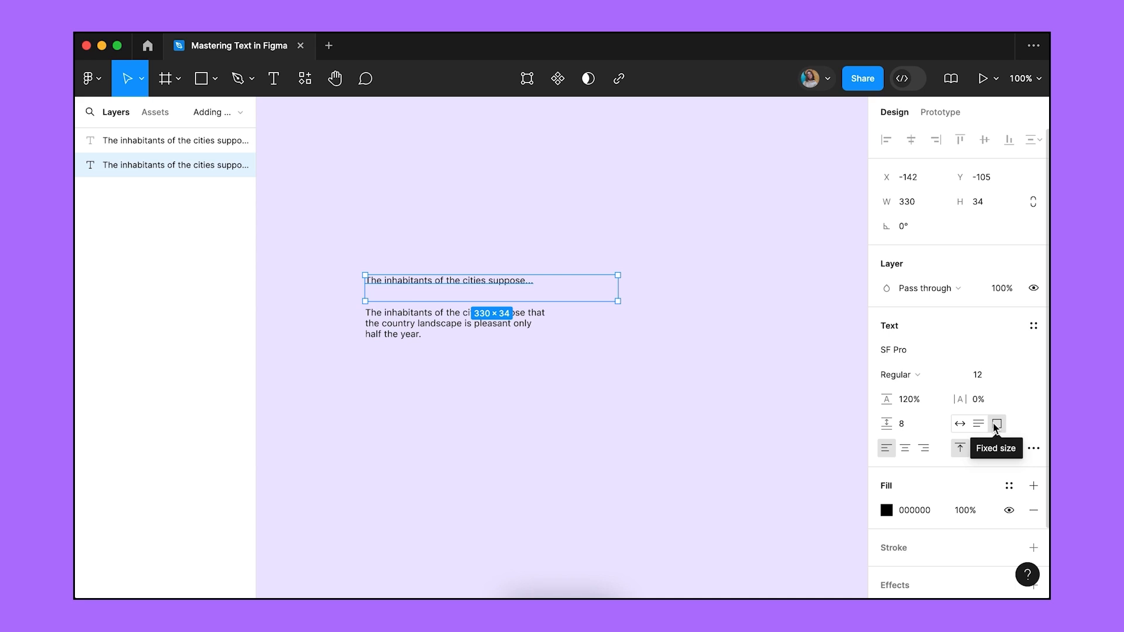
{"action": "double_click", "coordinate": [592, 301]}
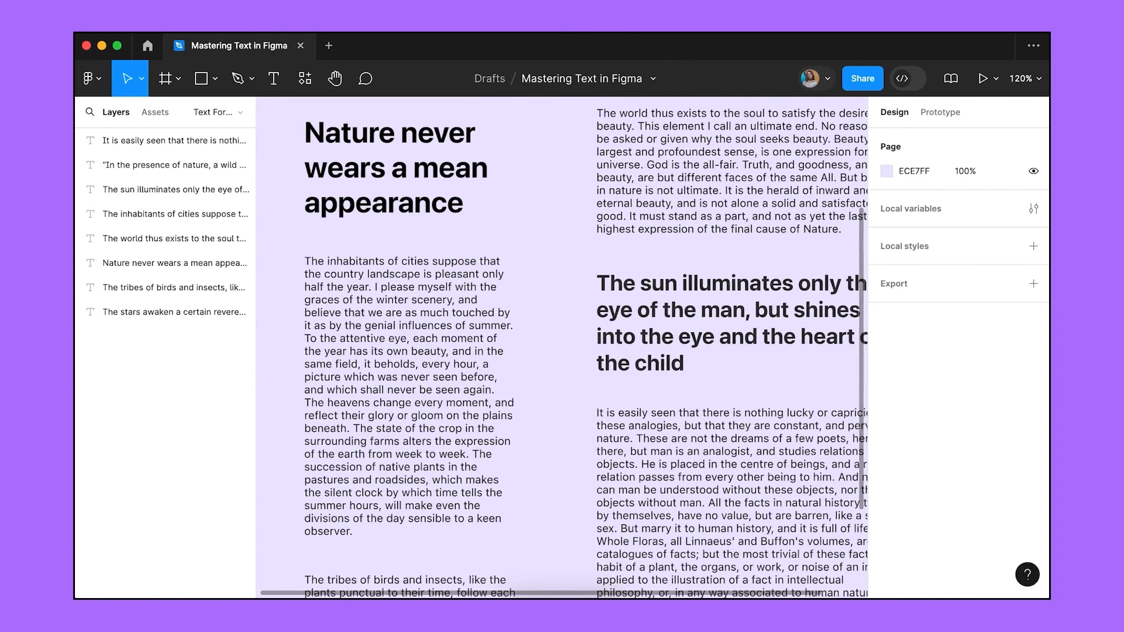
Select the 'The inhabitants of cities suppose' paragraph and set it to align left.
{"action": "left_click", "coordinate": [462, 390]}
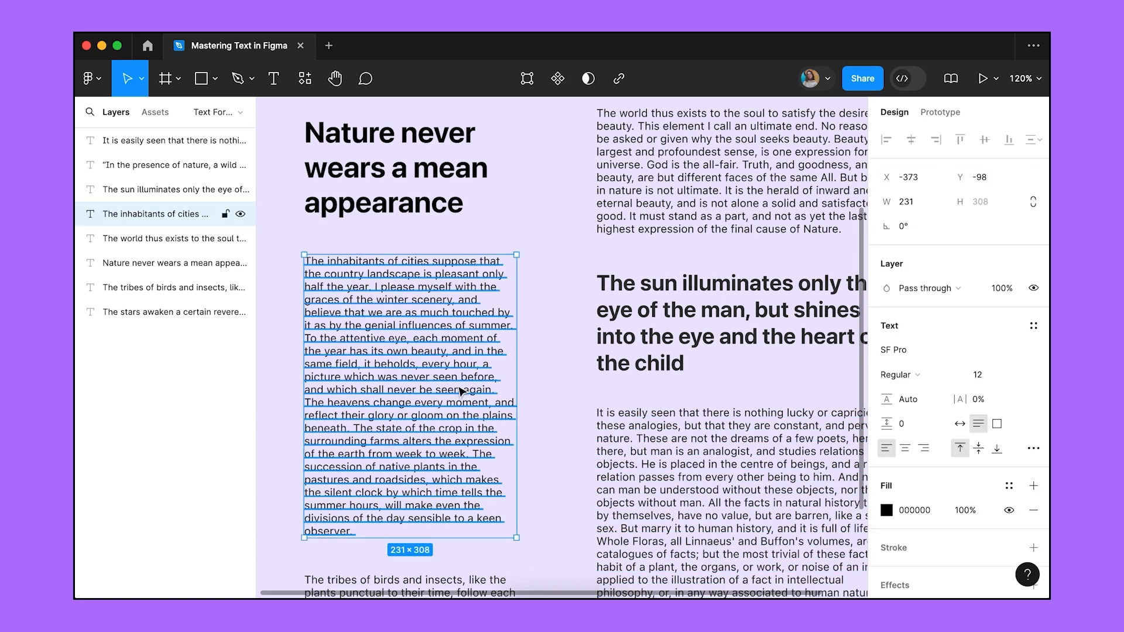
{"action": "left_click", "coordinate": [881, 454]}
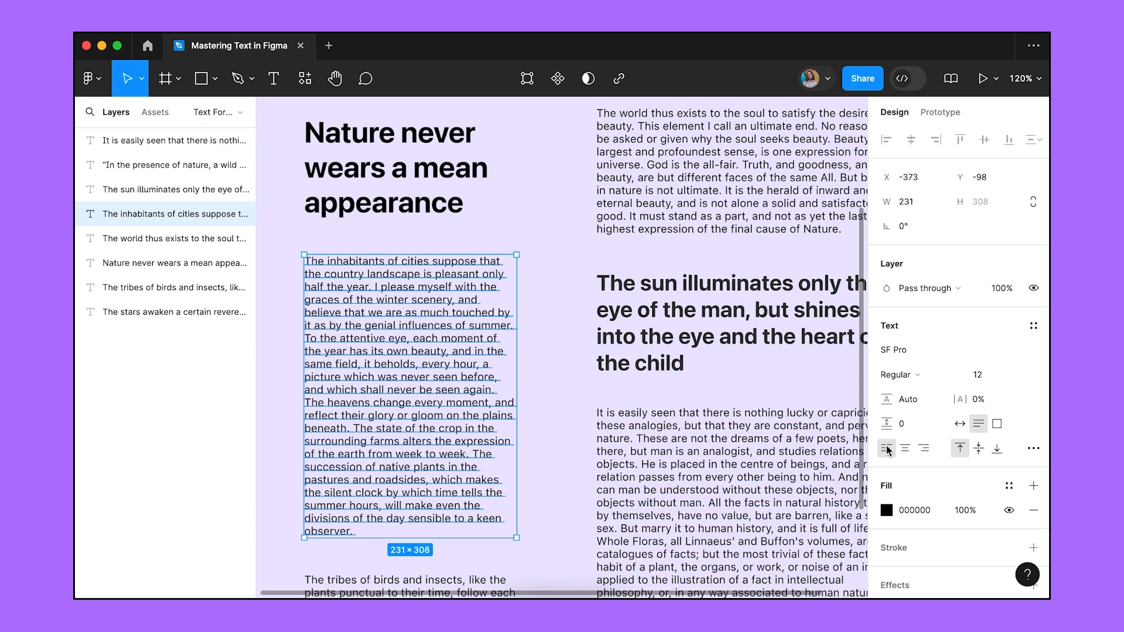
Try centred and right alignment, return the paragraph to left, and anchor its text to the bottom.
{"action": "left_click", "coordinate": [905, 448]}
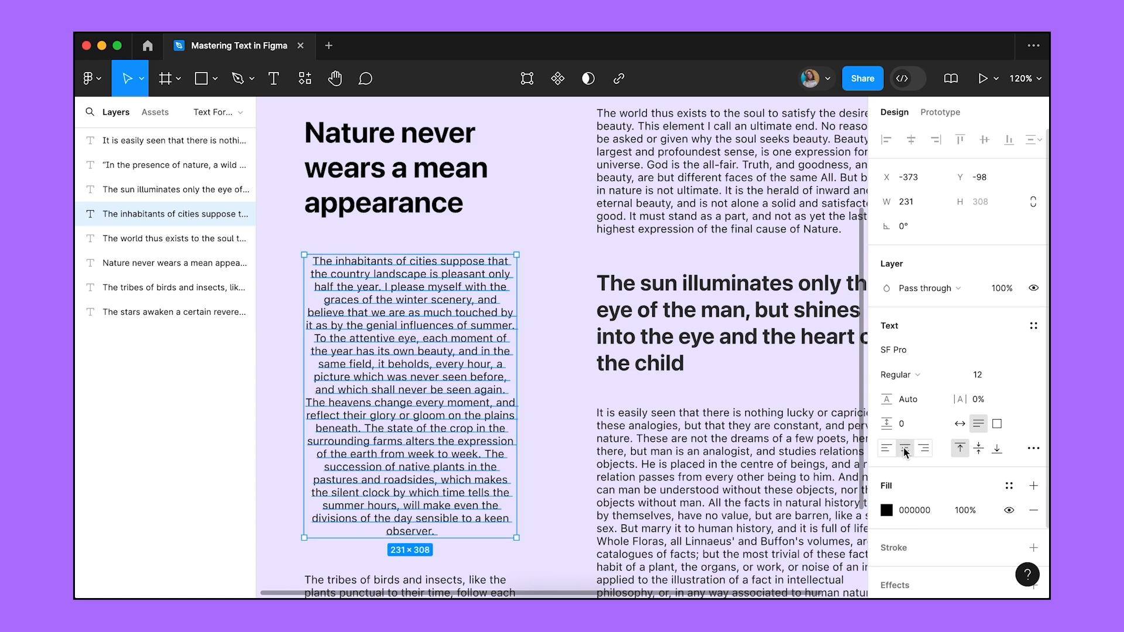
{"action": "left_click", "coordinate": [922, 449]}
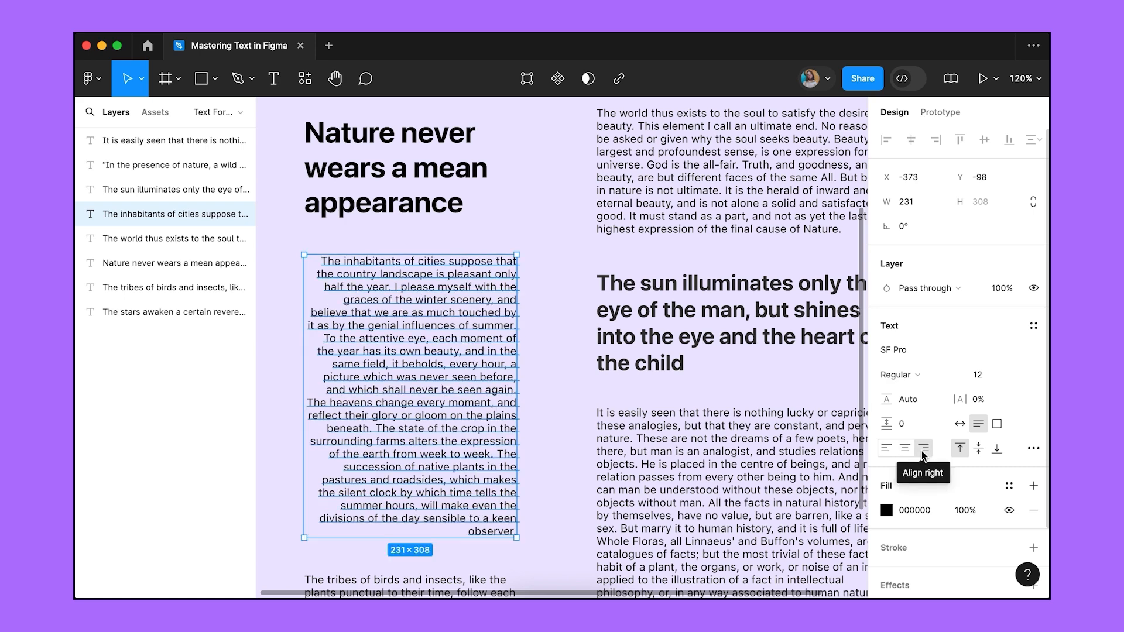
{"action": "left_click", "coordinate": [886, 448]}
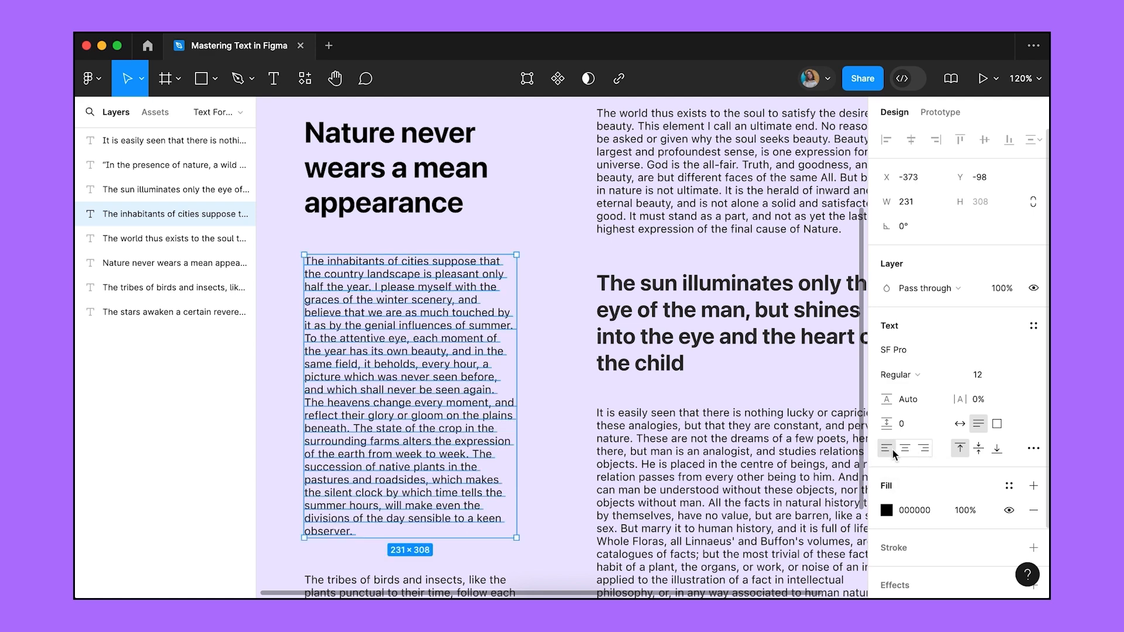
{"action": "left_click", "coordinate": [977, 450]}
{"action": "left_click", "coordinate": [996, 449]}
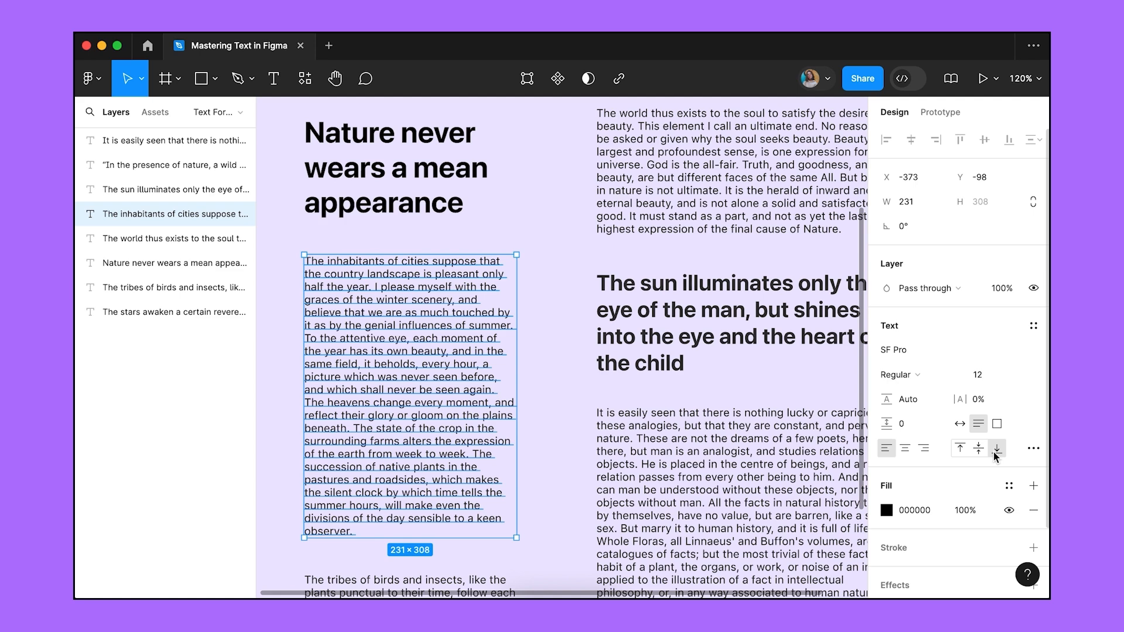
Stretch the paragraph box to 336 high, anchor text to the top, then switch to auto height.
{"action": "left_click_drag", "start_coordinate": [451, 536], "coordinate": [450, 563]}
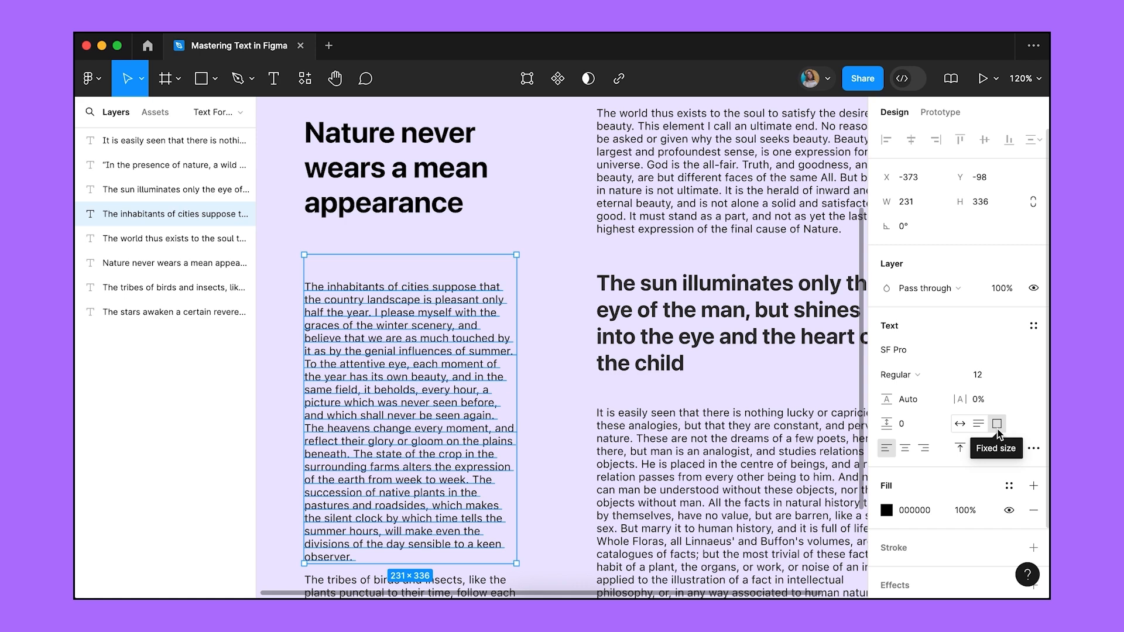
{"action": "left_click", "coordinate": [982, 447]}
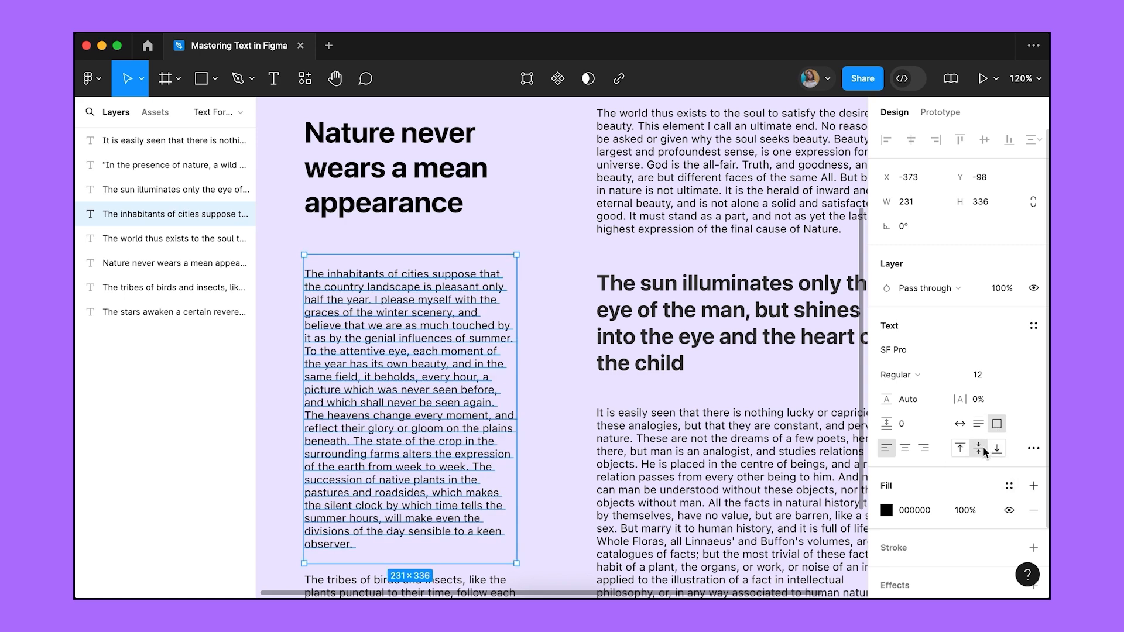
{"action": "left_click", "coordinate": [967, 447]}
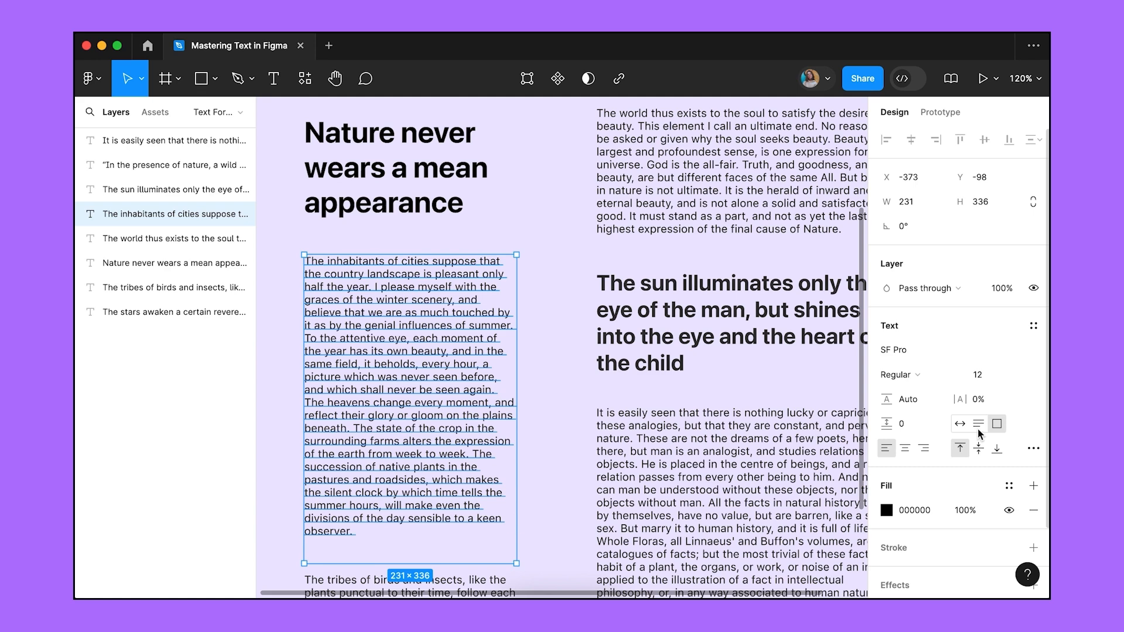
{"action": "left_click", "coordinate": [977, 429]}
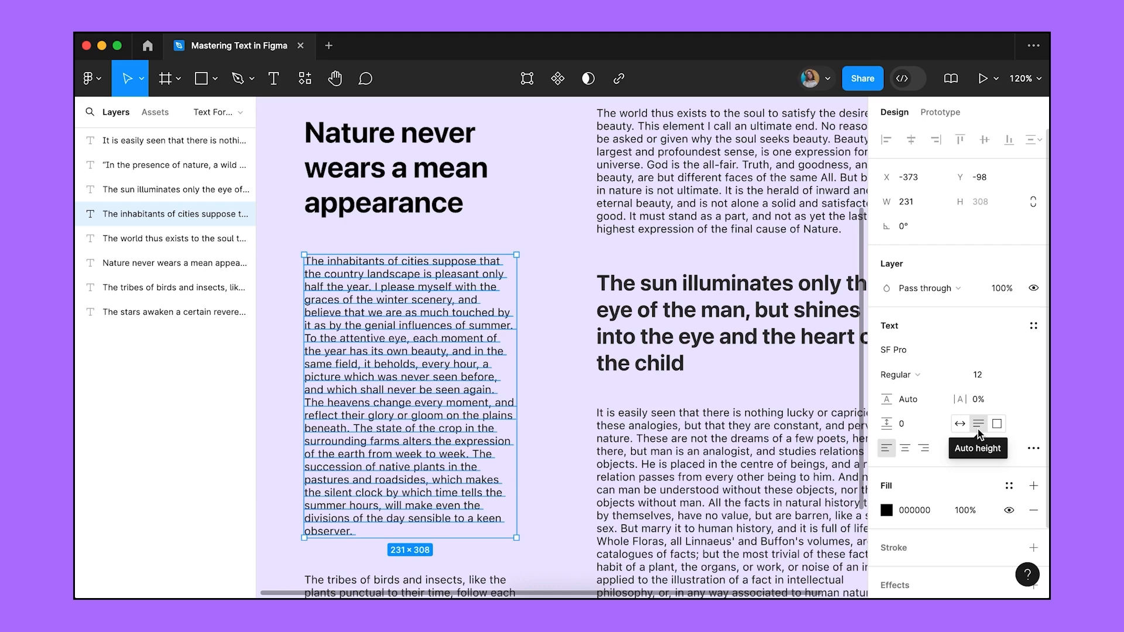
In the paragraph's extra type settings, try justified text, then go back to left alignment.
{"action": "left_click", "coordinate": [1033, 451]}
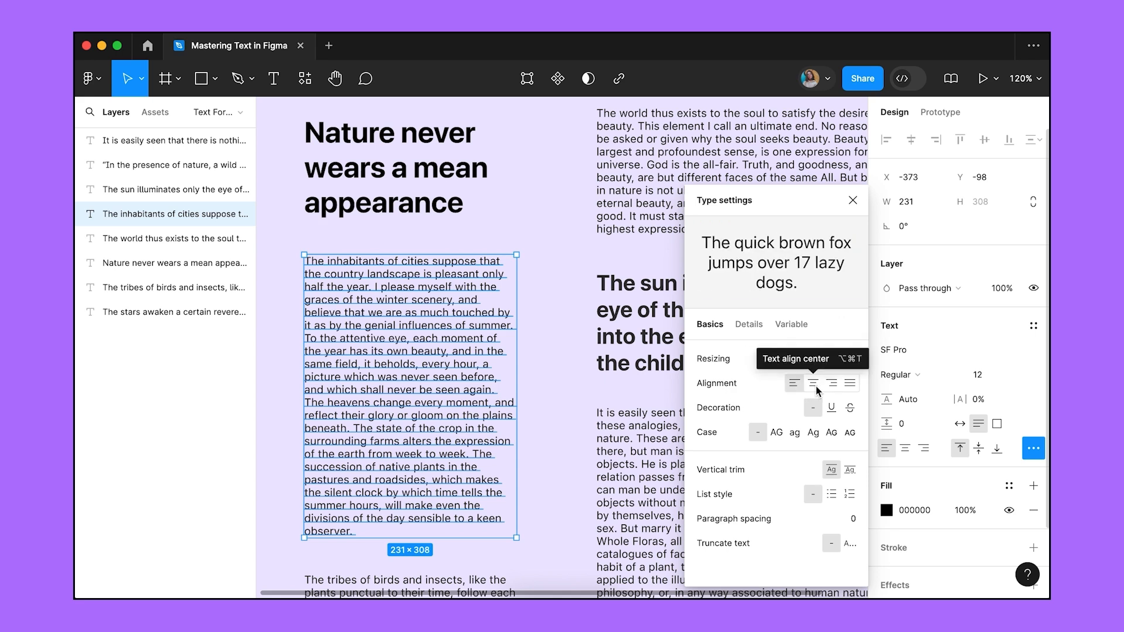
{"action": "left_click", "coordinate": [849, 383]}
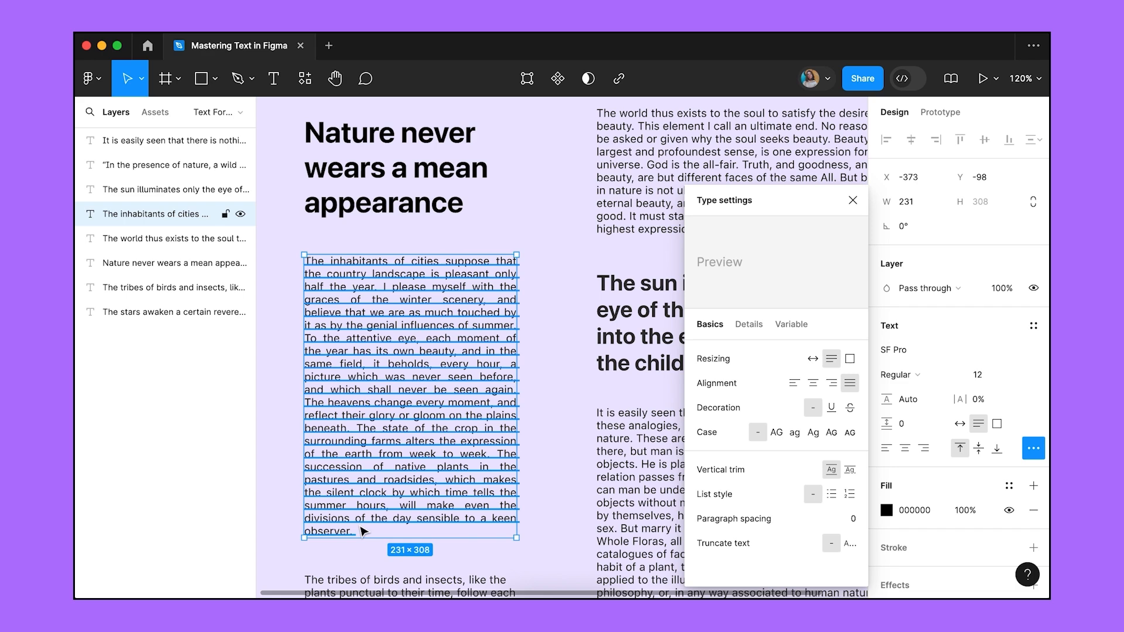
{"action": "left_click", "coordinate": [794, 384]}
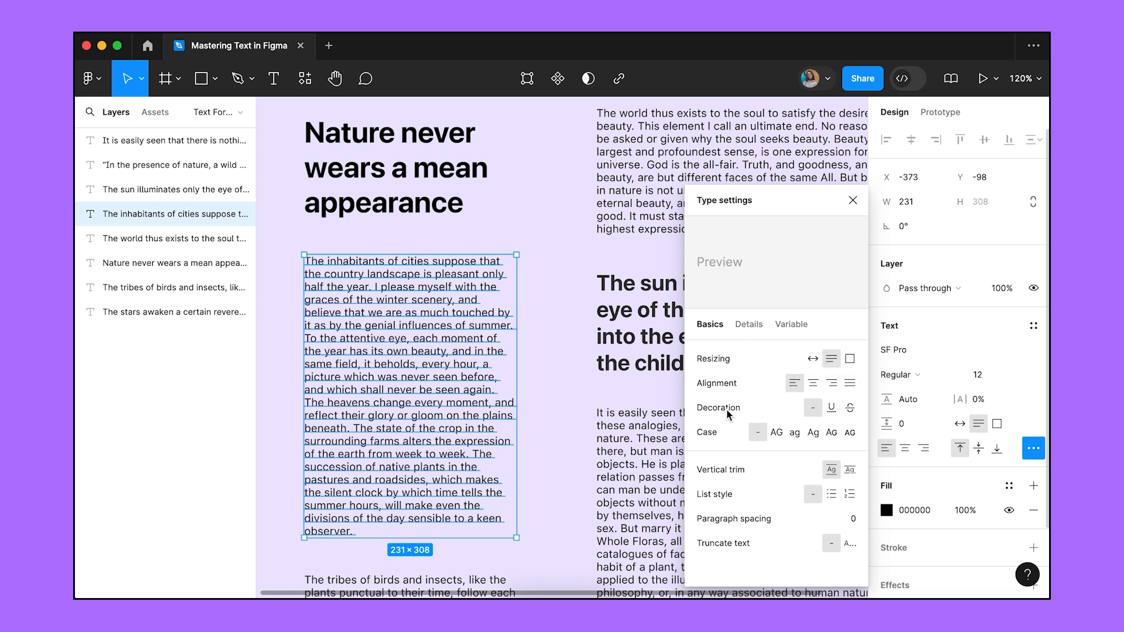
{"action": "left_click", "coordinate": [851, 410]}
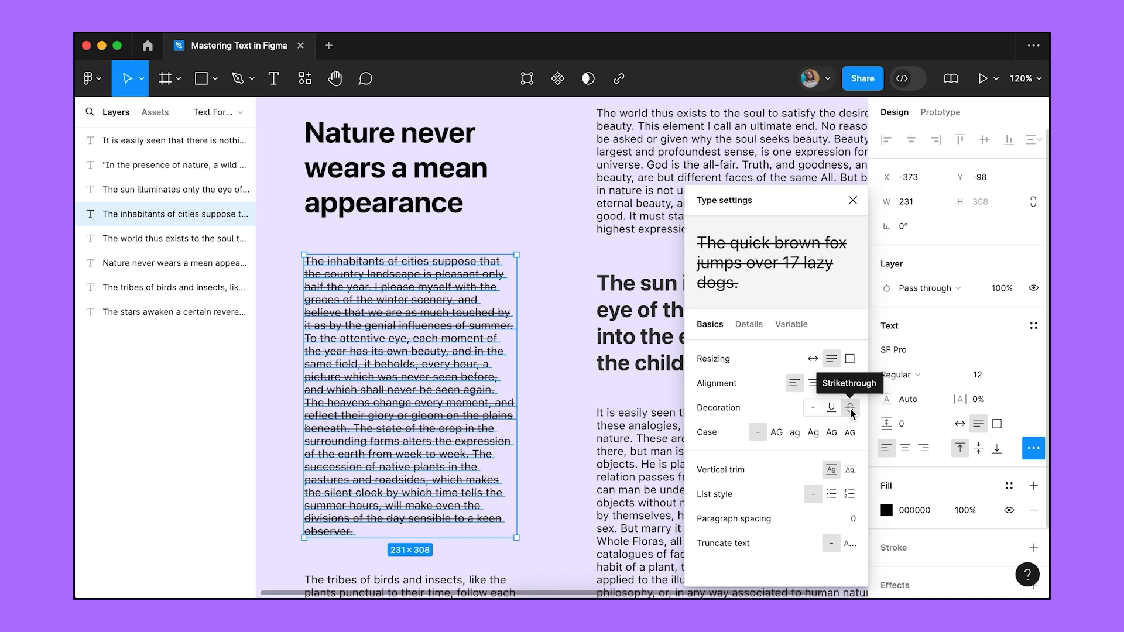
{"action": "left_click", "coordinate": [814, 408]}
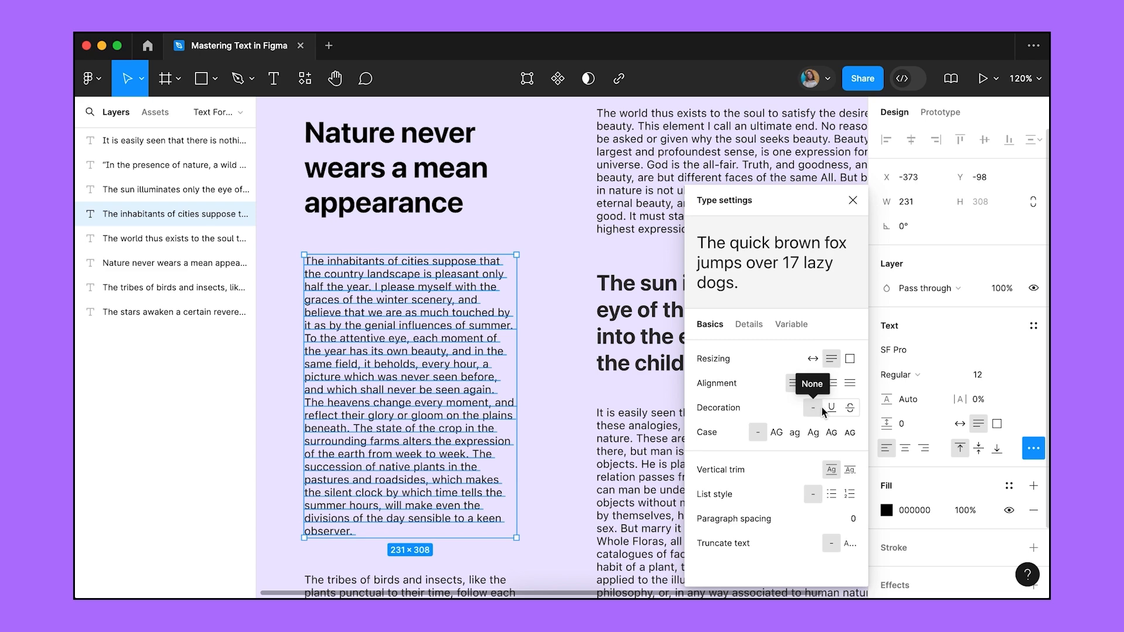
{"action": "left_click", "coordinate": [831, 408]}
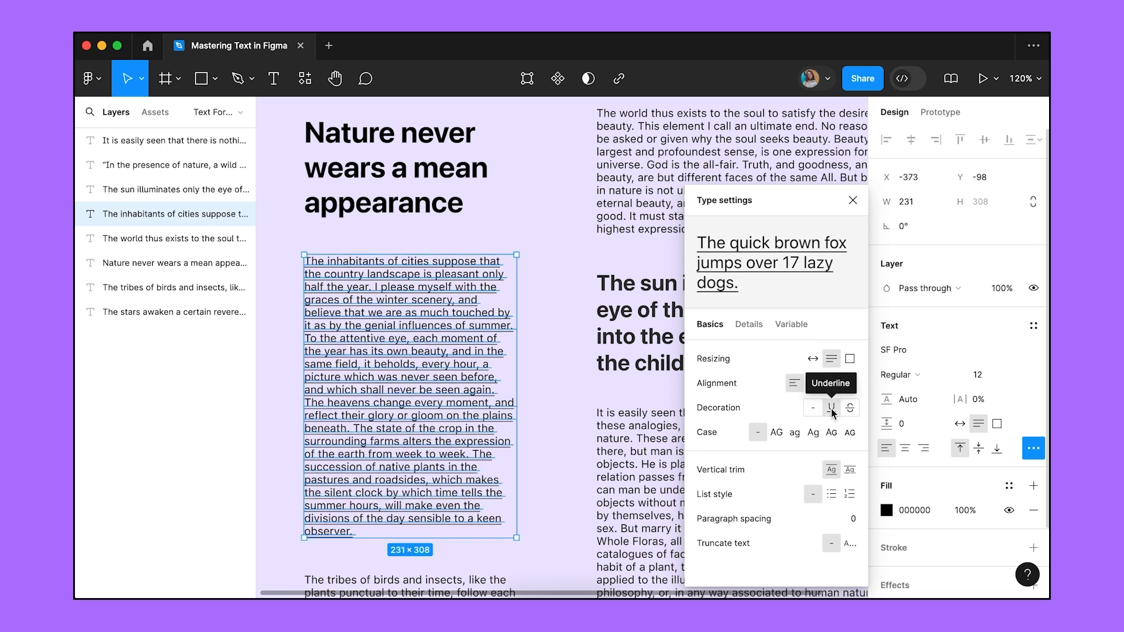
{"action": "left_click", "coordinate": [812, 408]}
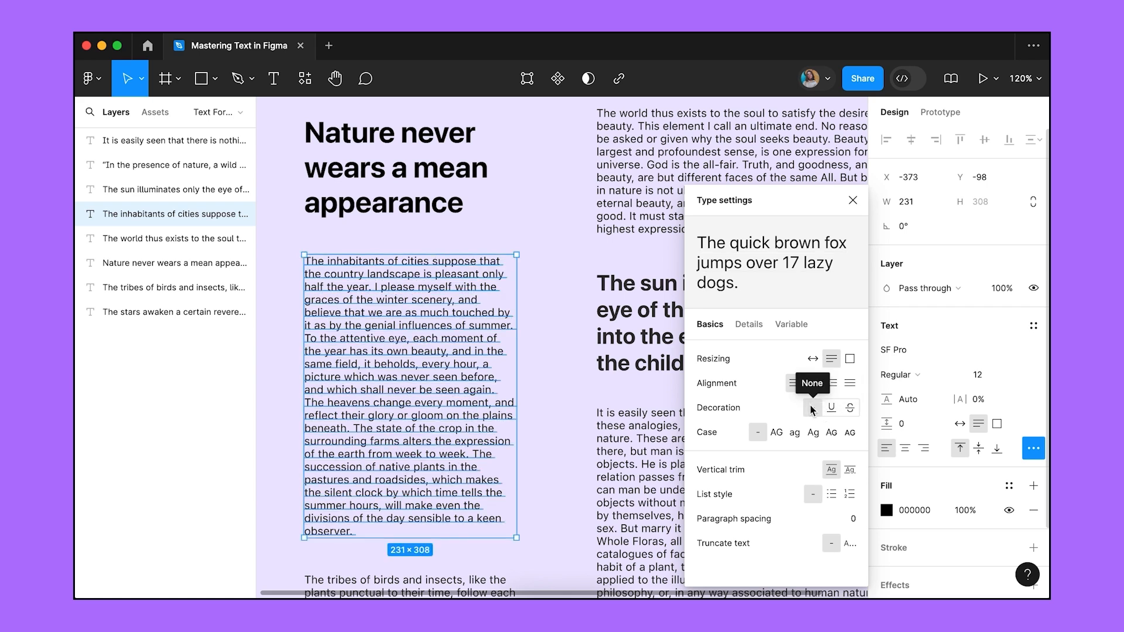
{"action": "double_click", "coordinate": [392, 274]}
{"action": "double_click", "coordinate": [392, 274]}
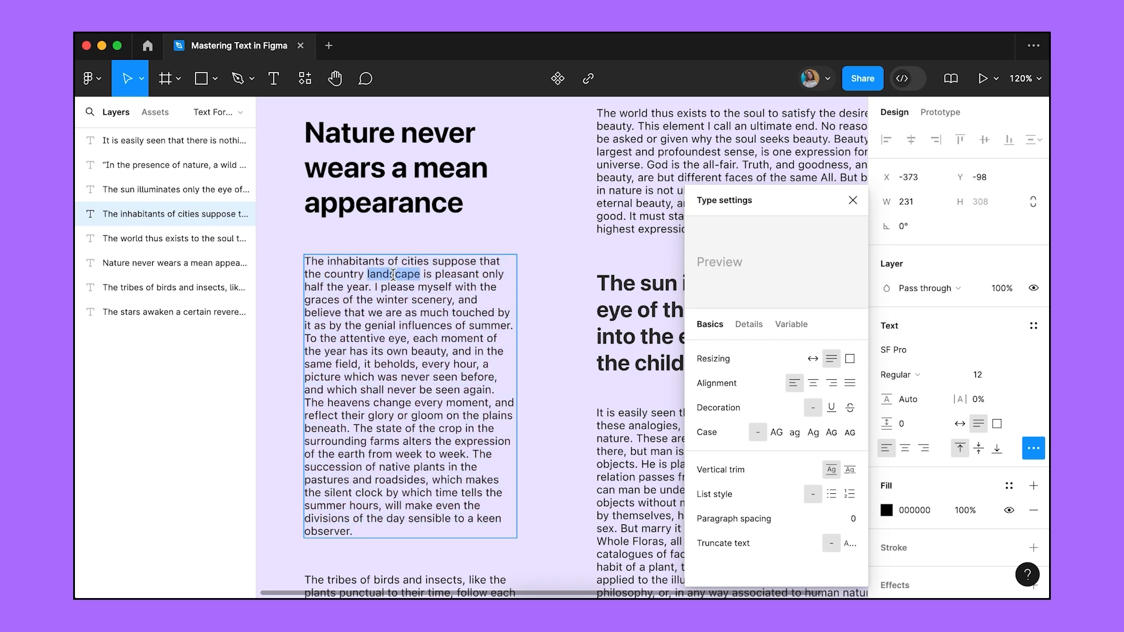
{"action": "key", "text": "super+u"}
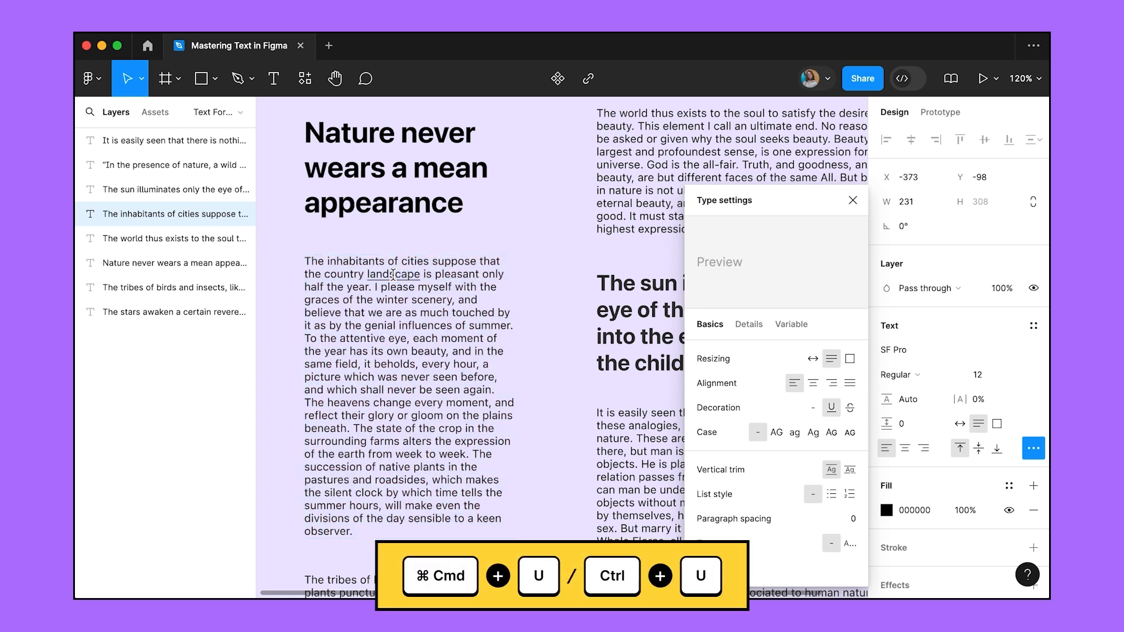
{"action": "key", "text": "super+u"}
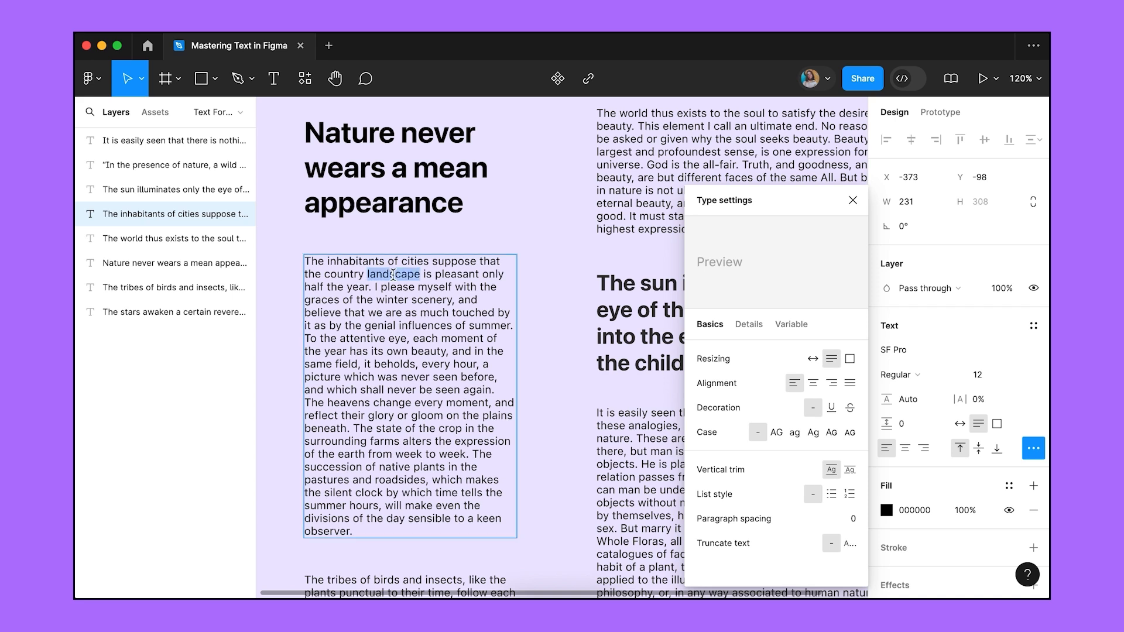
{"action": "key", "text": "Escape"}
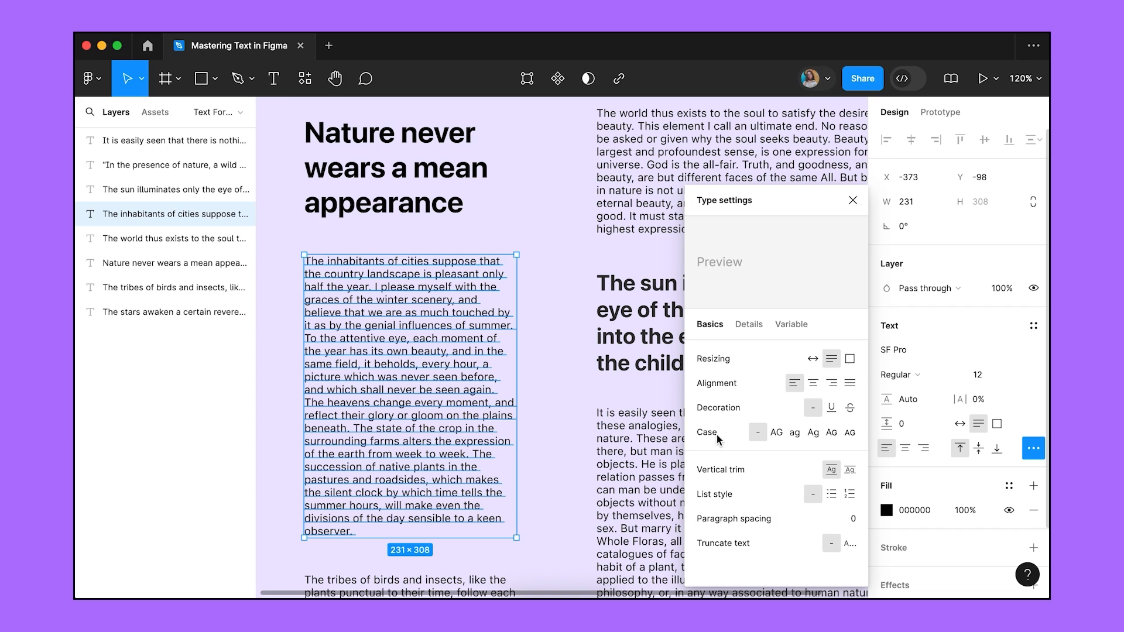
{"action": "left_click", "coordinate": [775, 432]}
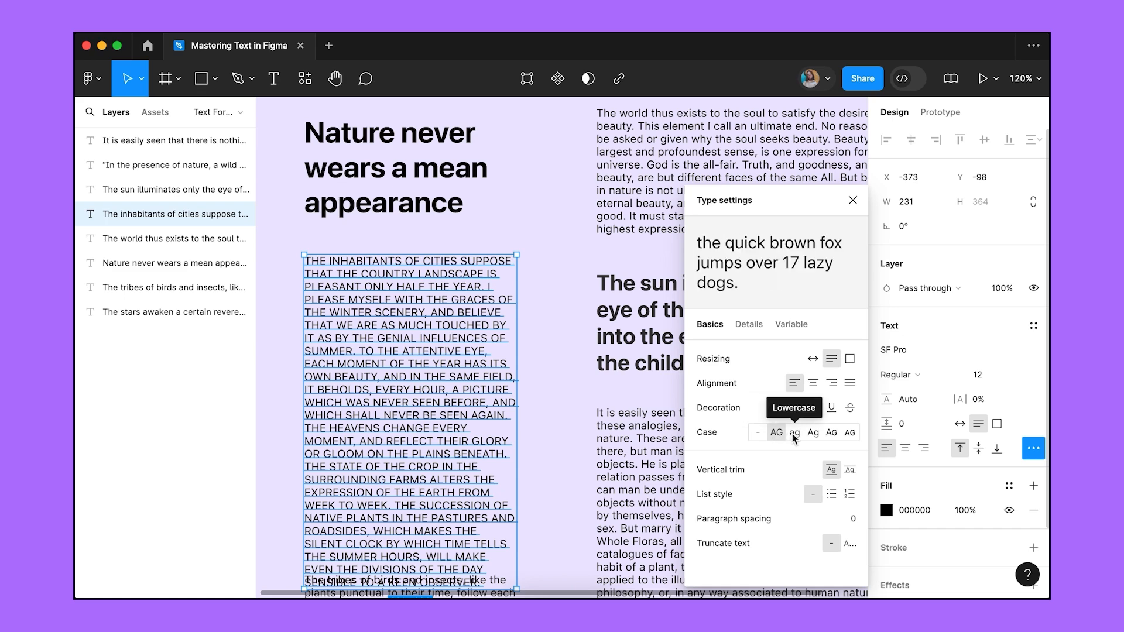
{"action": "left_click", "coordinate": [794, 433]}
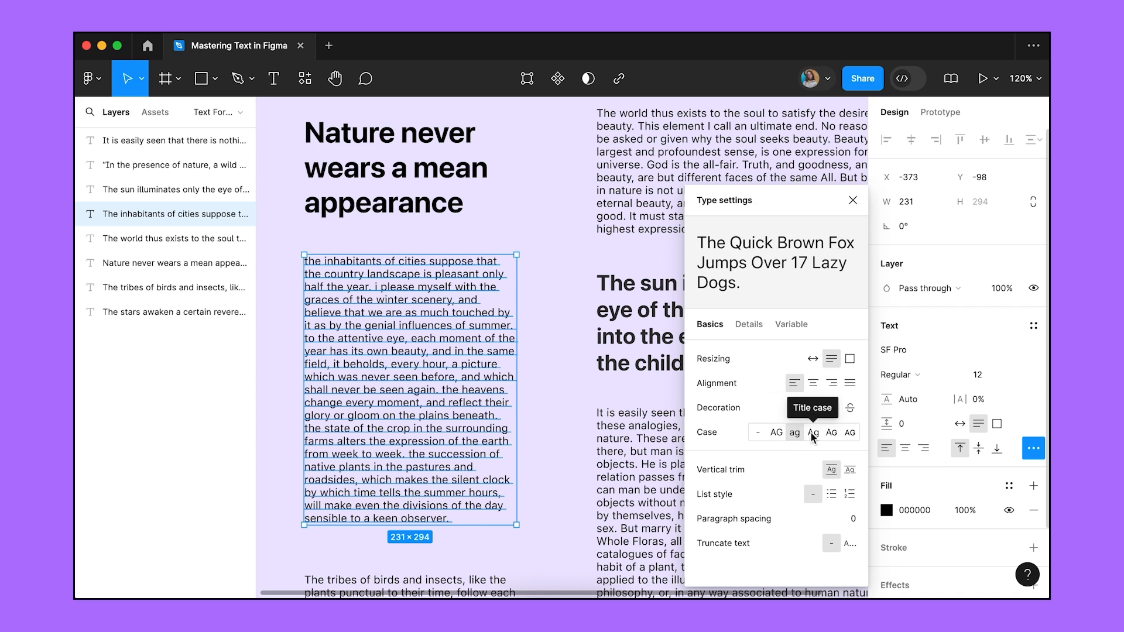
{"action": "left_click", "coordinate": [812, 433]}
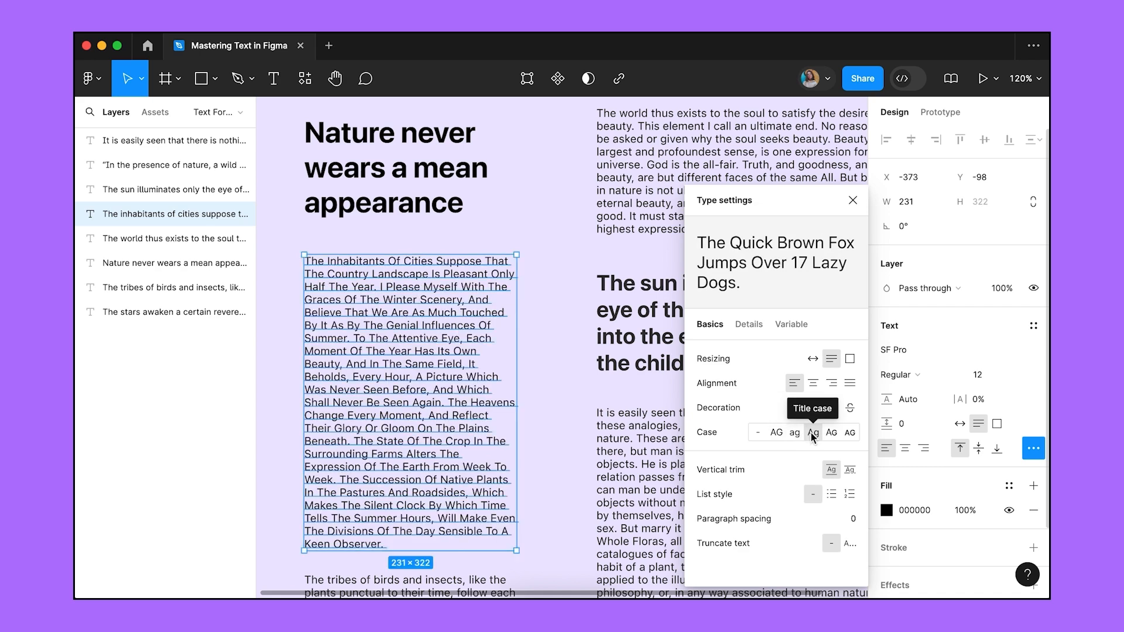
{"action": "left_click", "coordinate": [829, 433]}
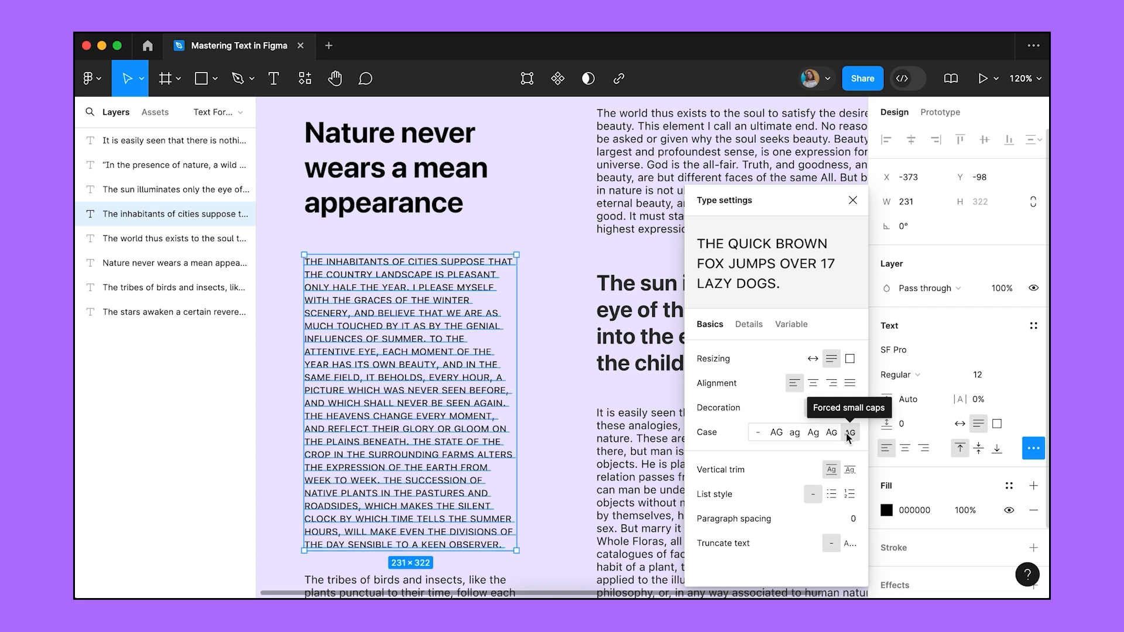
{"action": "left_click", "coordinate": [759, 432]}
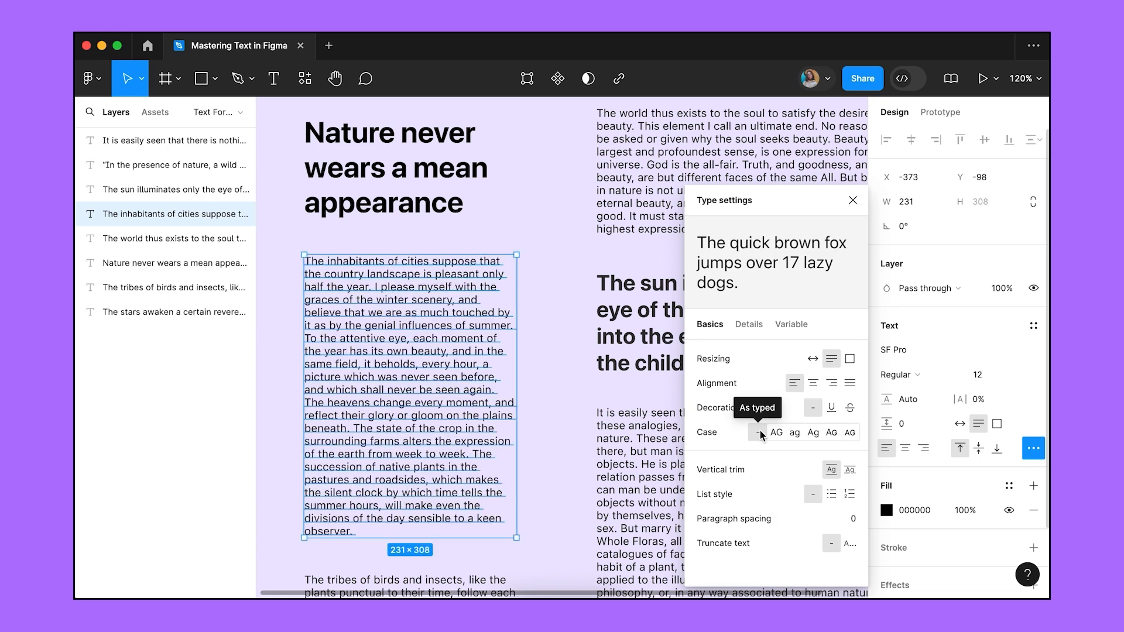
Select the 'Nature never wears a mean appearance' heading.
{"action": "left_click", "coordinate": [844, 471]}
{"action": "left_click", "coordinate": [565, 283]}
{"action": "left_click", "coordinate": [434, 216]}
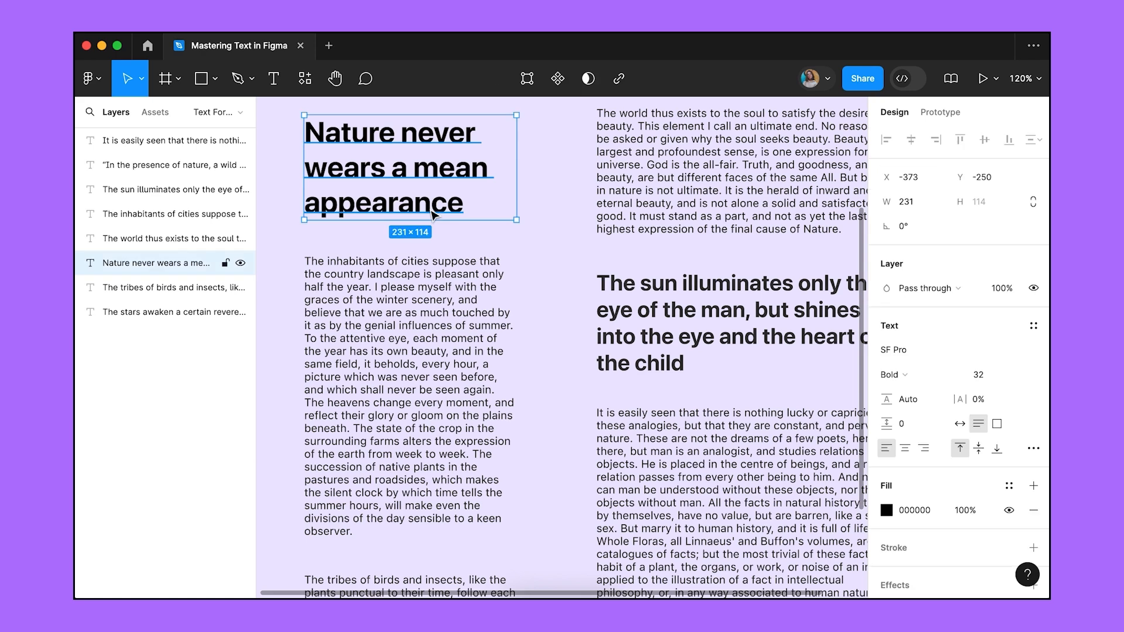
Test cap-height-to-baseline trim on the heading, restore Standard, then select the inhabitants paragraph.
{"action": "left_click", "coordinate": [1033, 448]}
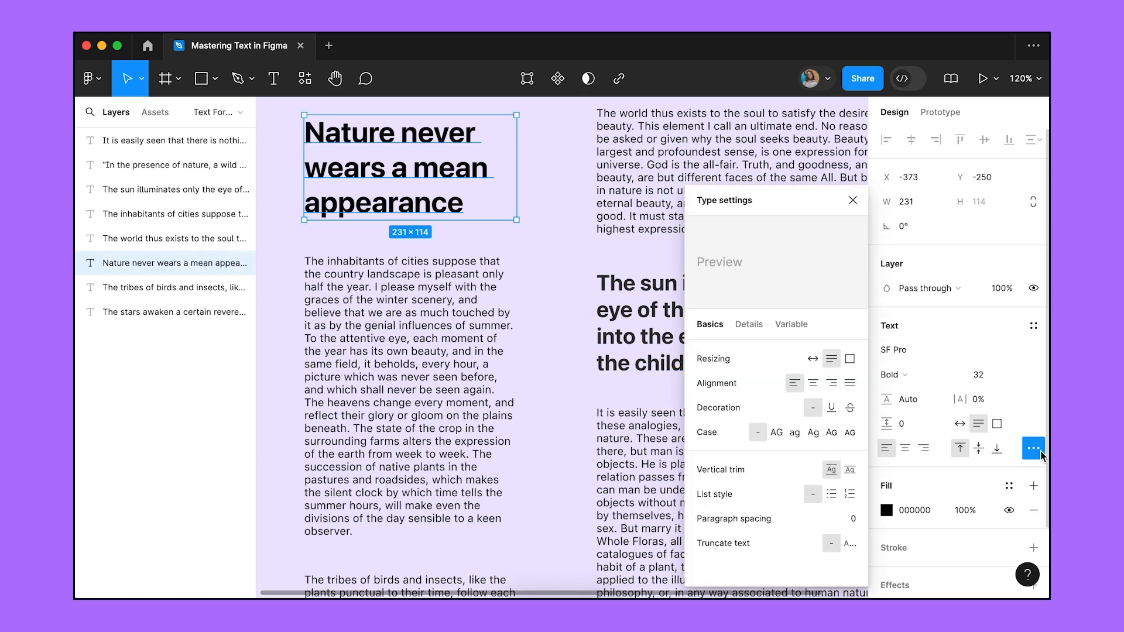
{"action": "left_click", "coordinate": [851, 469]}
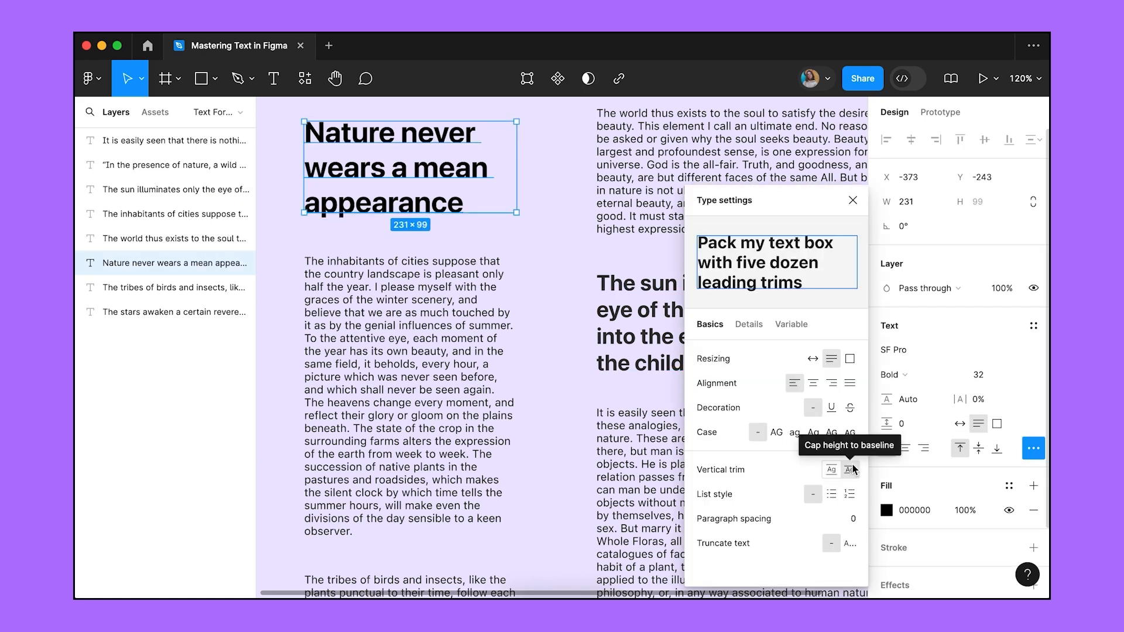
{"action": "left_click", "coordinate": [832, 469]}
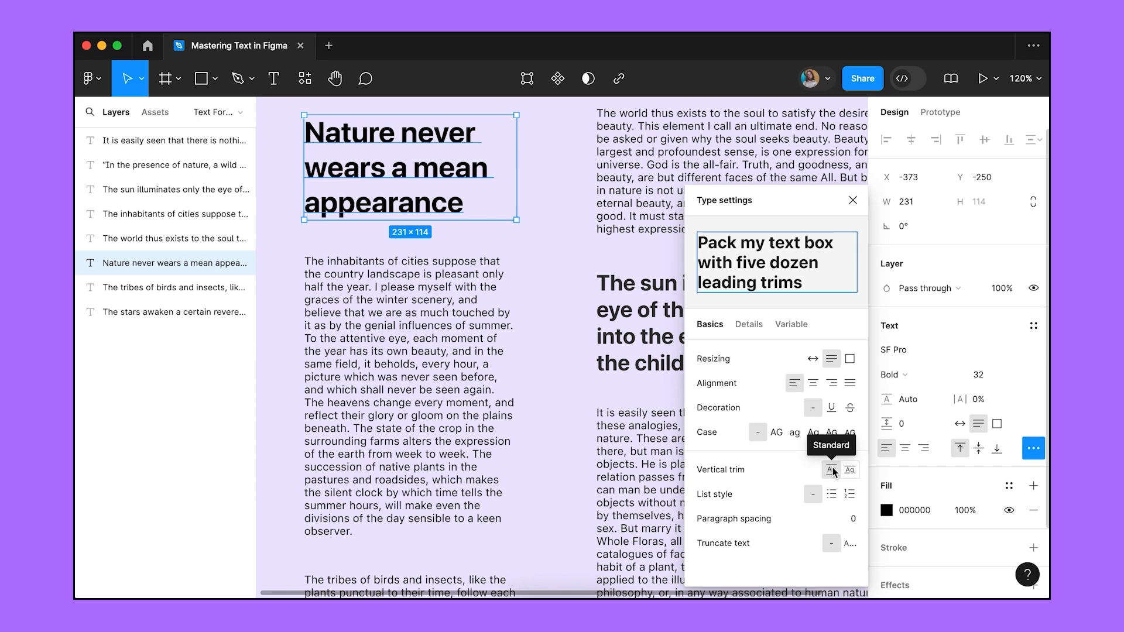
{"action": "left_click", "coordinate": [452, 355]}
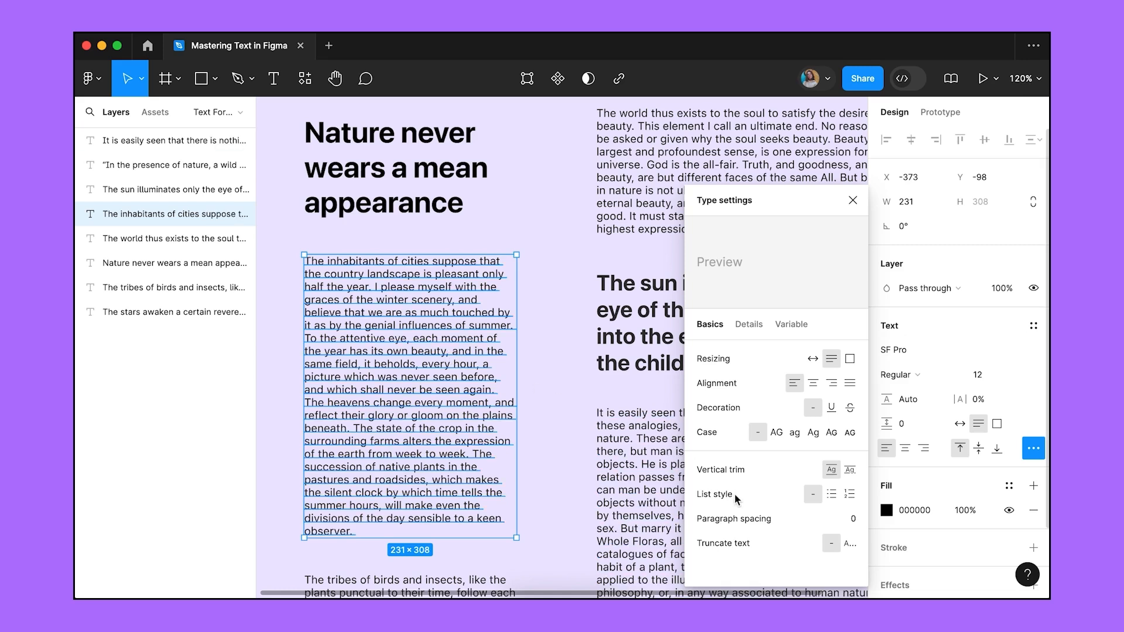
Try the inhabitants paragraph as a bulleted, then numbered list, and set it back to no list.
{"action": "left_click", "coordinate": [831, 494]}
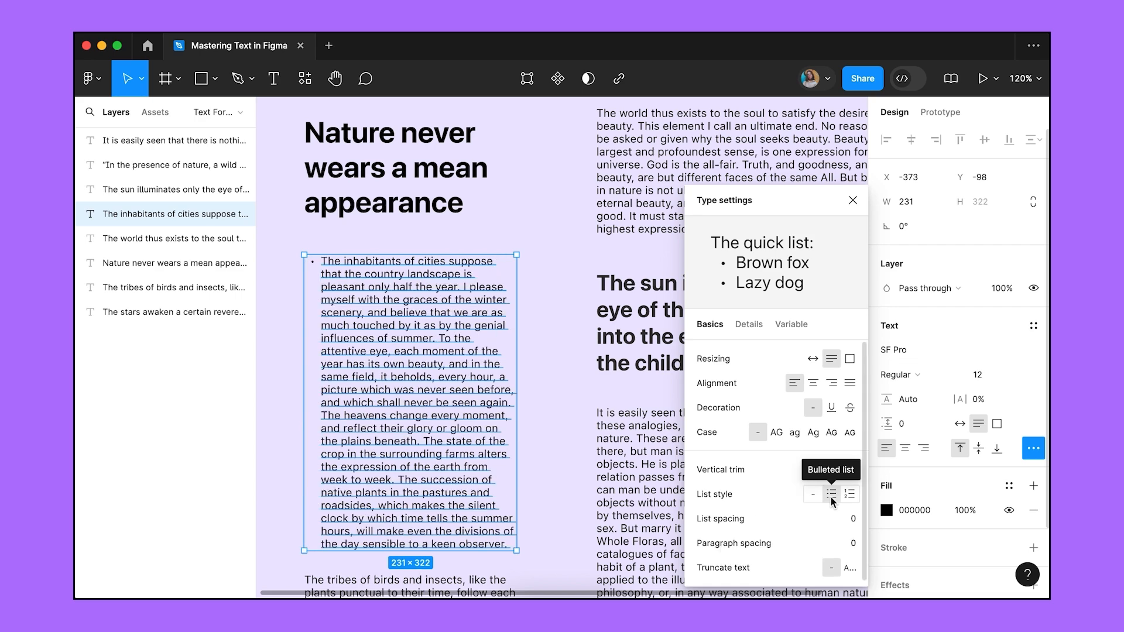
{"action": "left_click", "coordinate": [850, 494]}
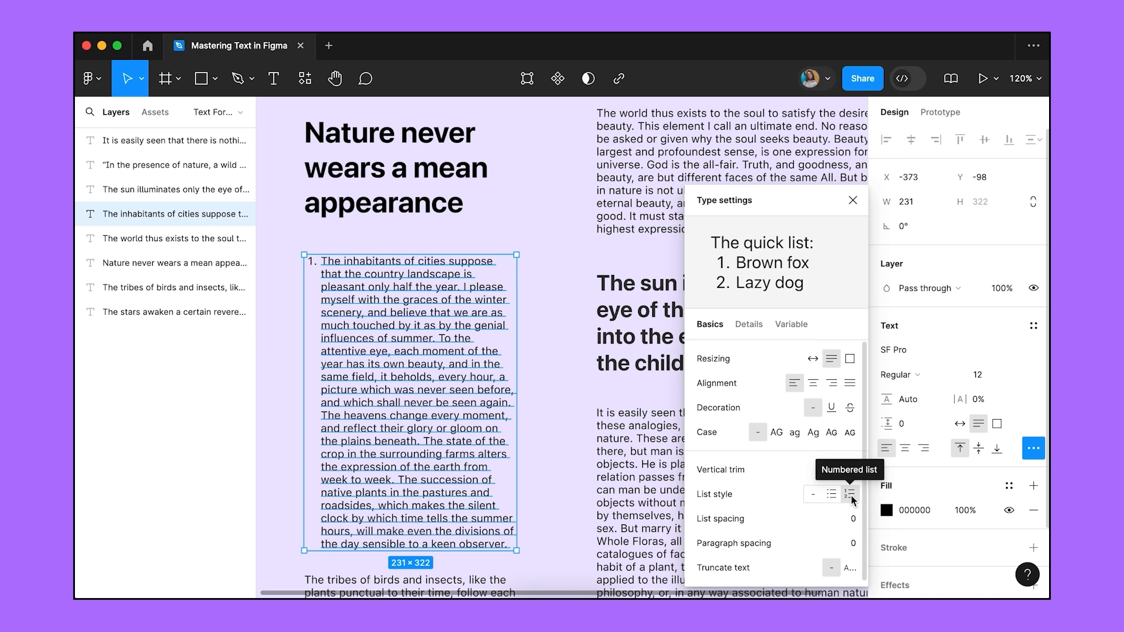
{"action": "left_click", "coordinate": [812, 495]}
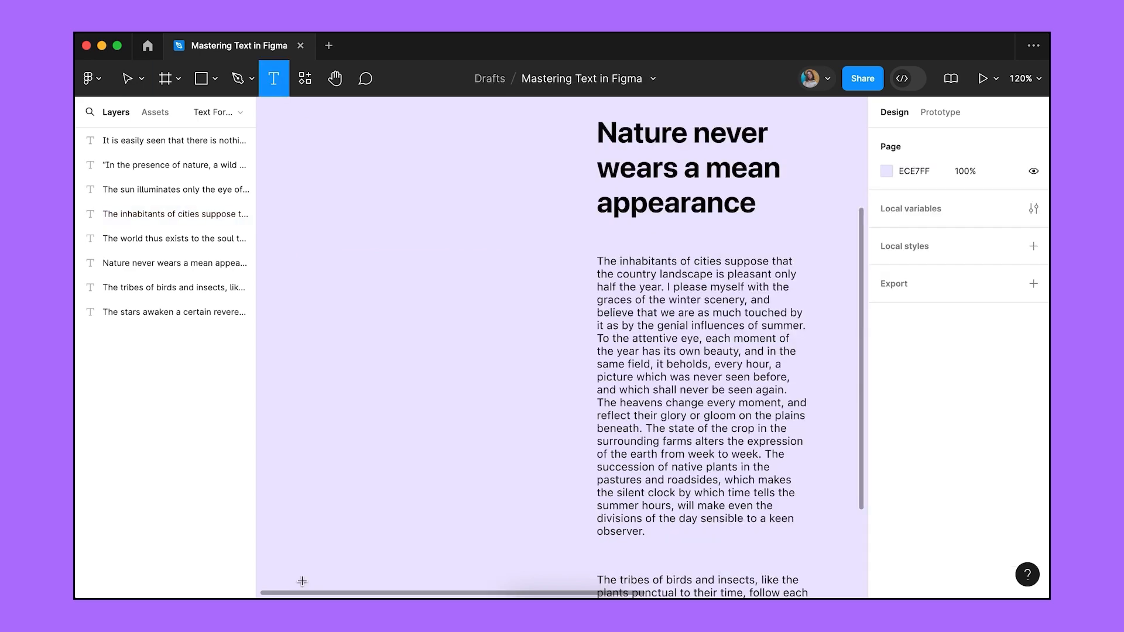
In a new text box, test the '- ', '* ', '1. ' and '1) ' list shortcuts.
{"action": "key", "text": "t"}
{"action": "left_click", "coordinate": [314, 249]}
{"action": "type", "text": "- stars"}
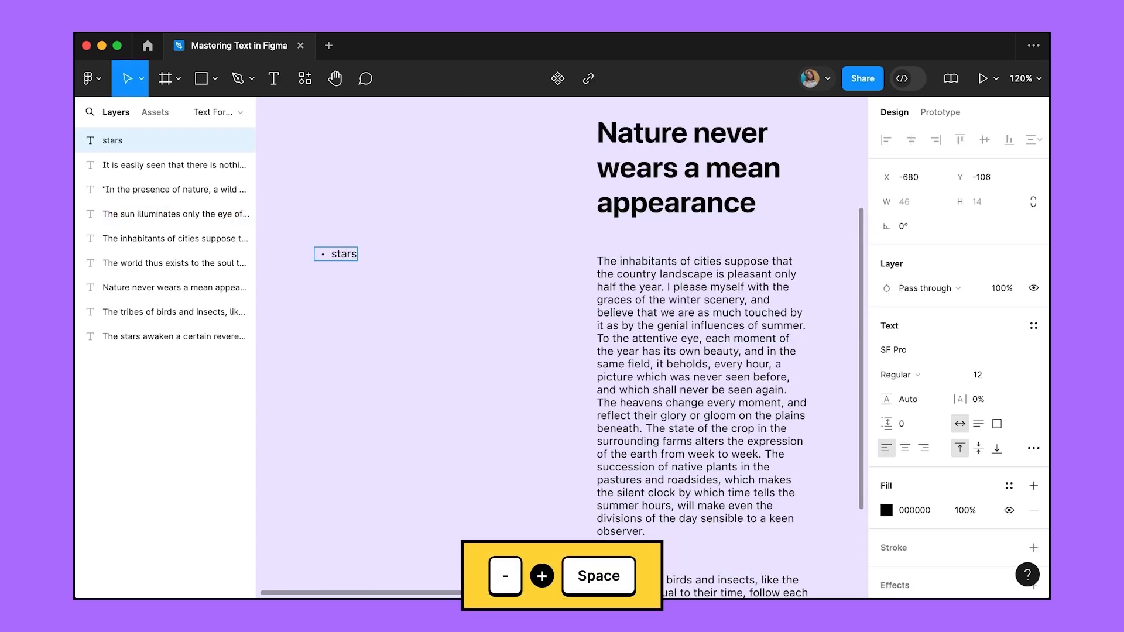
{"action": "key", "text": "BackSpace"}
{"action": "key", "text": "BackSpace"}
{"action": "key", "text": "BackSpace"}
{"action": "key", "text": "BackSpace"}
{"action": "key", "text": "BackSpace"}
{"action": "key", "text": "BackSpace"}
{"action": "type", "text": "* mountains"}
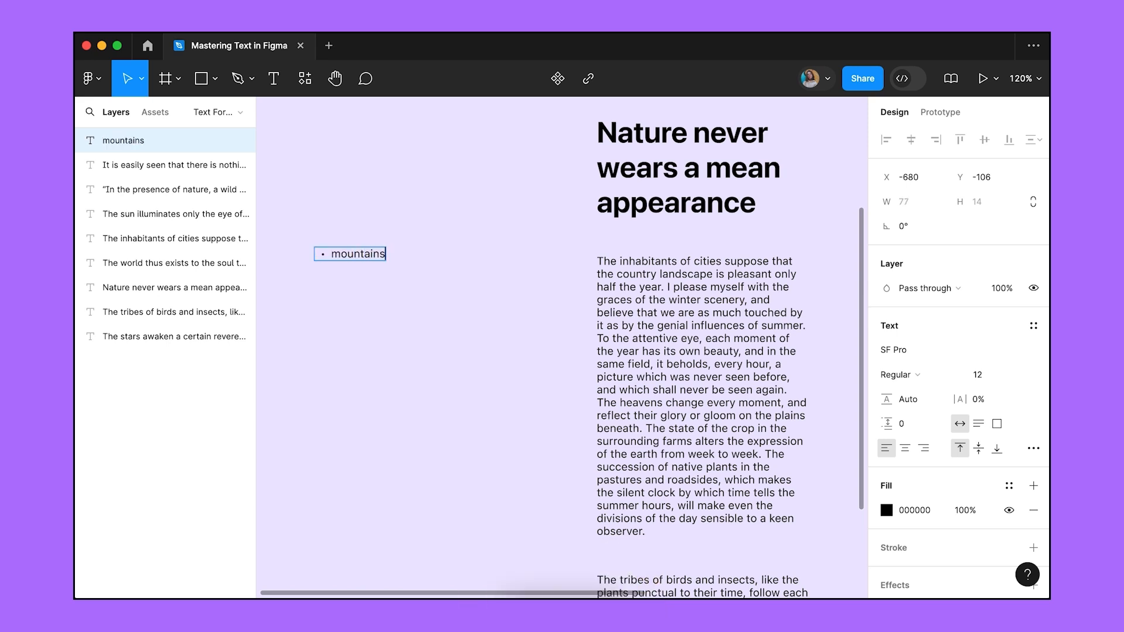
{"action": "key", "text": "BackSpace"}
{"action": "key", "text": "BackSpace"}
{"action": "key", "text": "BackSpace"}
{"action": "key", "text": "BackSpace"}
{"action": "key", "text": "BackSpace"}
{"action": "key", "text": "BackSpace"}
{"action": "key", "text": "BackSpace"}
{"action": "key", "text": "BackSpace"}
{"action": "key", "text": "BackSpace"}
{"action": "key", "text": "BackSpace"}
{"action": "type", "text": "1"}
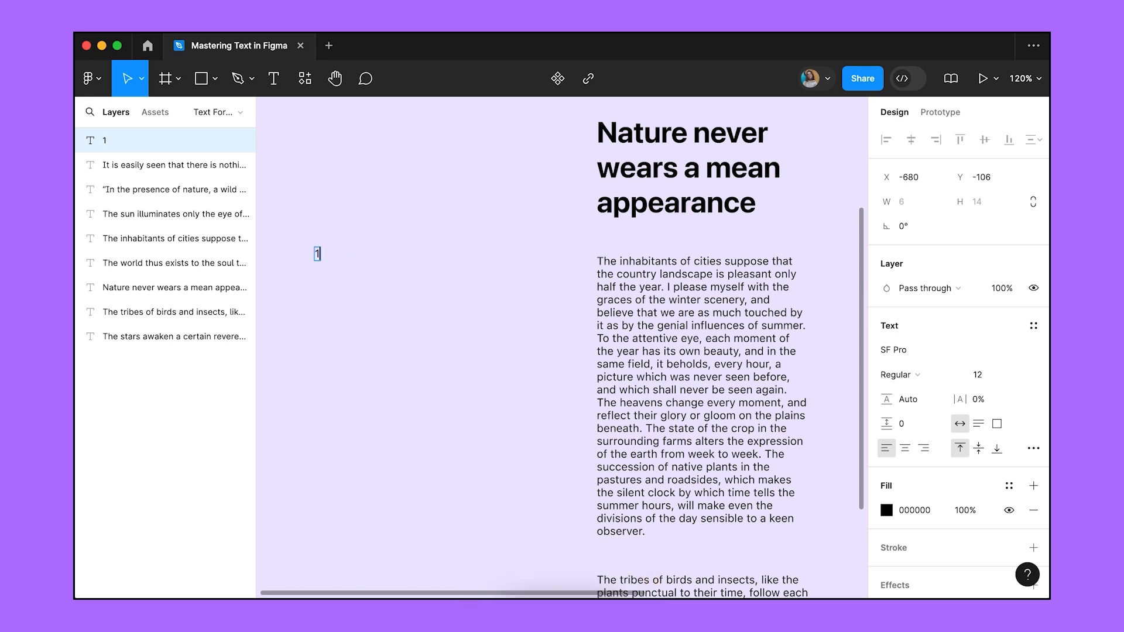
{"action": "type", "text": ". seas"}
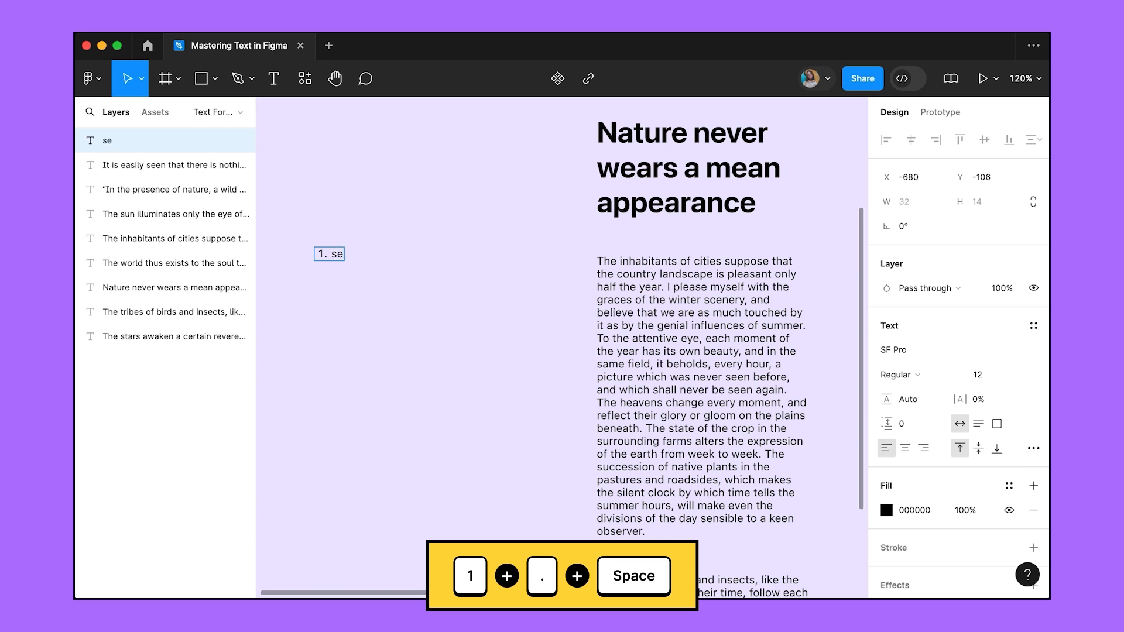
{"action": "key", "text": "BackSpace"}
{"action": "key", "text": "BackSpace"}
{"action": "key", "text": "BackSpace"}
{"action": "key", "text": "BackSpace"}
{"action": "key", "text": "BackSpace"}
{"action": "type", "text": "1) "}
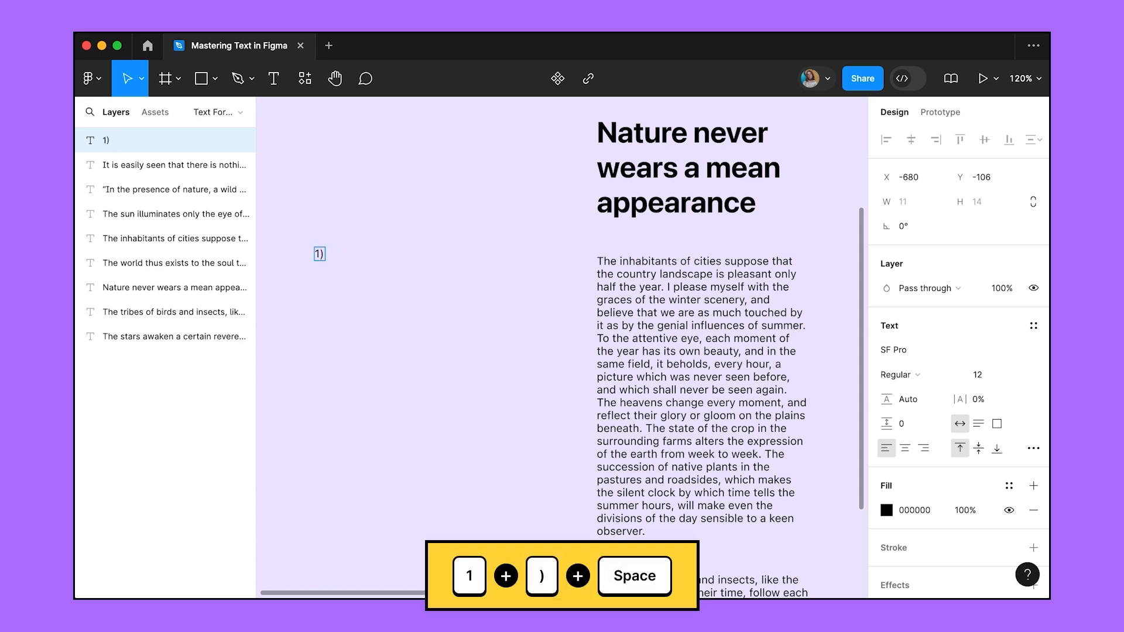
{"action": "type", "text": "flowers"}
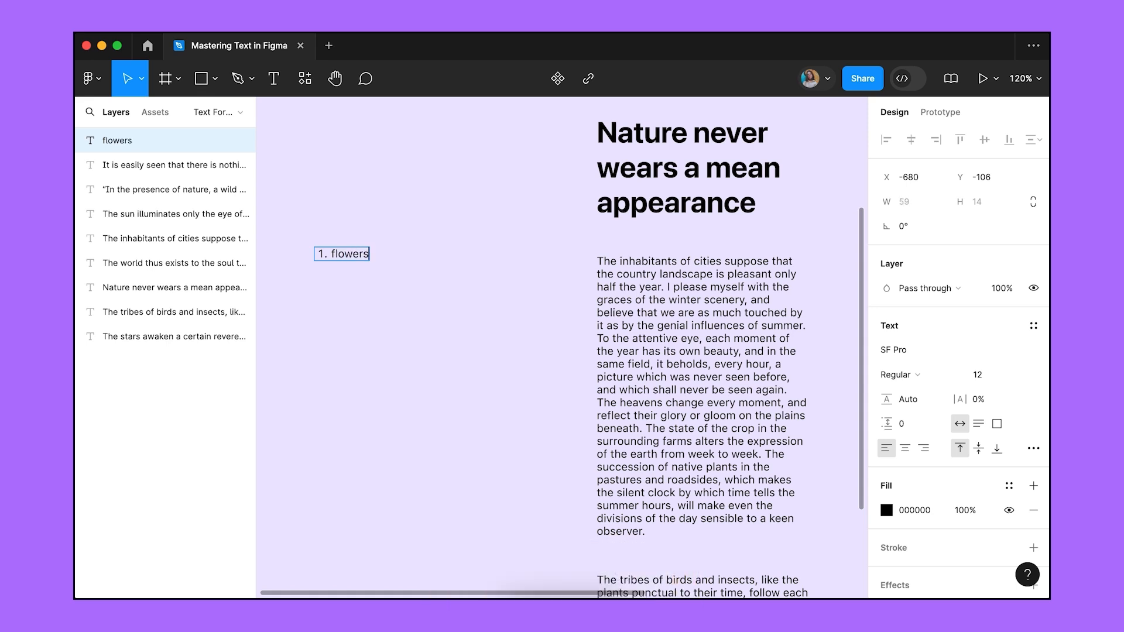
{"action": "key", "text": "BackSpace"}
{"action": "key", "text": "BackSpace"}
{"action": "key", "text": "BackSpace"}
{"action": "key", "text": "BackSpace"}
{"action": "key", "text": "BackSpace"}
{"action": "key", "text": "BackSpace"}
{"action": "key", "text": "BackSpace"}
{"action": "key", "text": "BackSpace"}
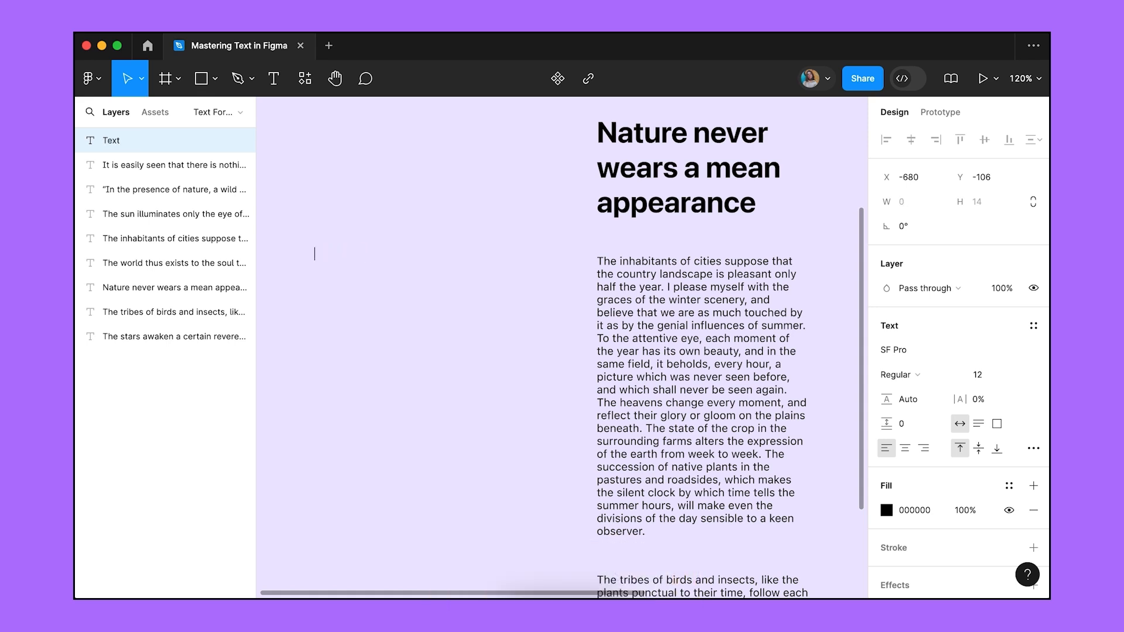
{"action": "key", "text": "super+z"}
{"action": "key", "text": "super+z"}
Type the bulleted list: stars, mountains, seas, flowers.
{"action": "key", "text": "BackSpace"}
{"action": "key", "text": "BackSpace"}
{"action": "type", "text": "- stars"}
{"action": "key", "text": "Return"}
{"action": "type", "text": "mountains"}
{"action": "key", "text": "Return"}
{"action": "type", "text": "seas"}
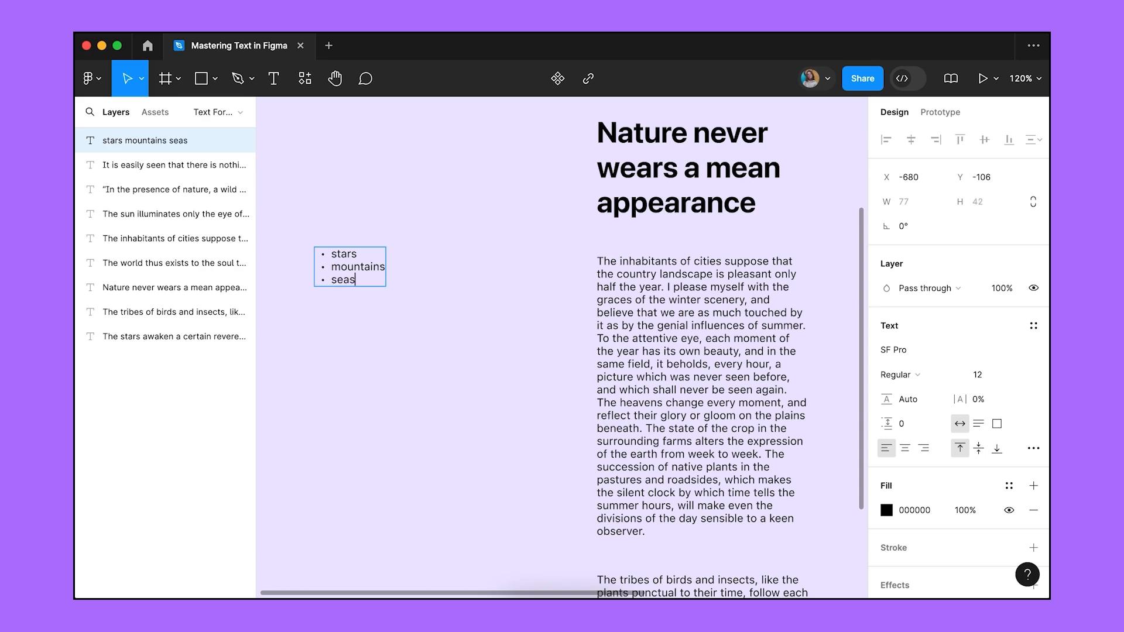
{"action": "key", "text": "Return"}
{"action": "type", "text": "flowers"}
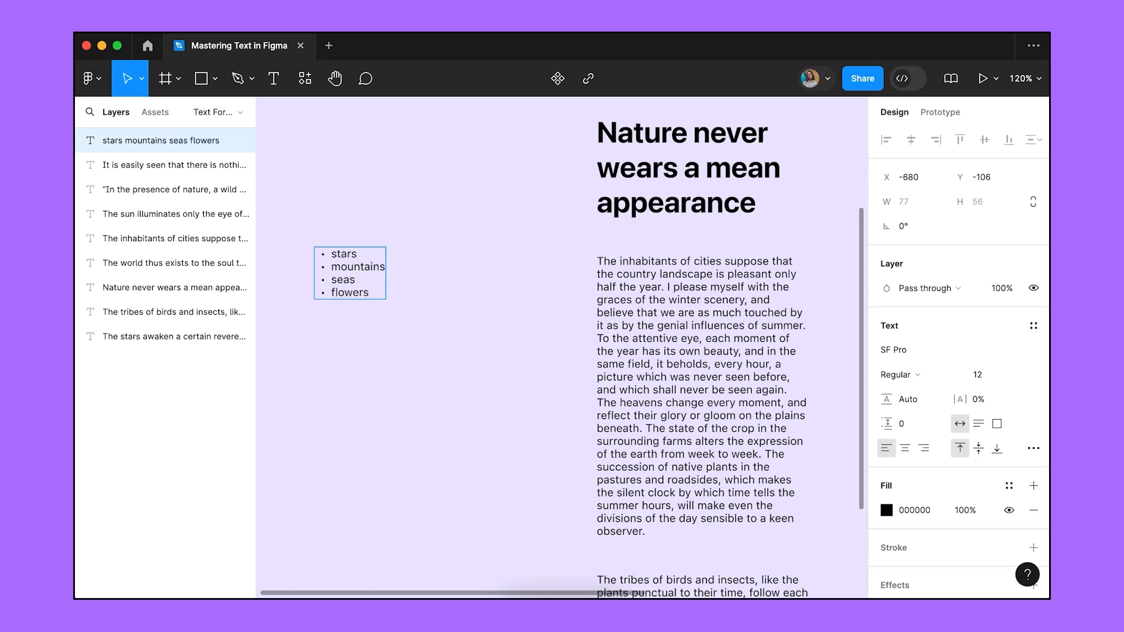
Indent 'flowers' two levels with Cmd+], then outdent it back to the top level.
{"action": "double_click", "coordinate": [350, 292]}
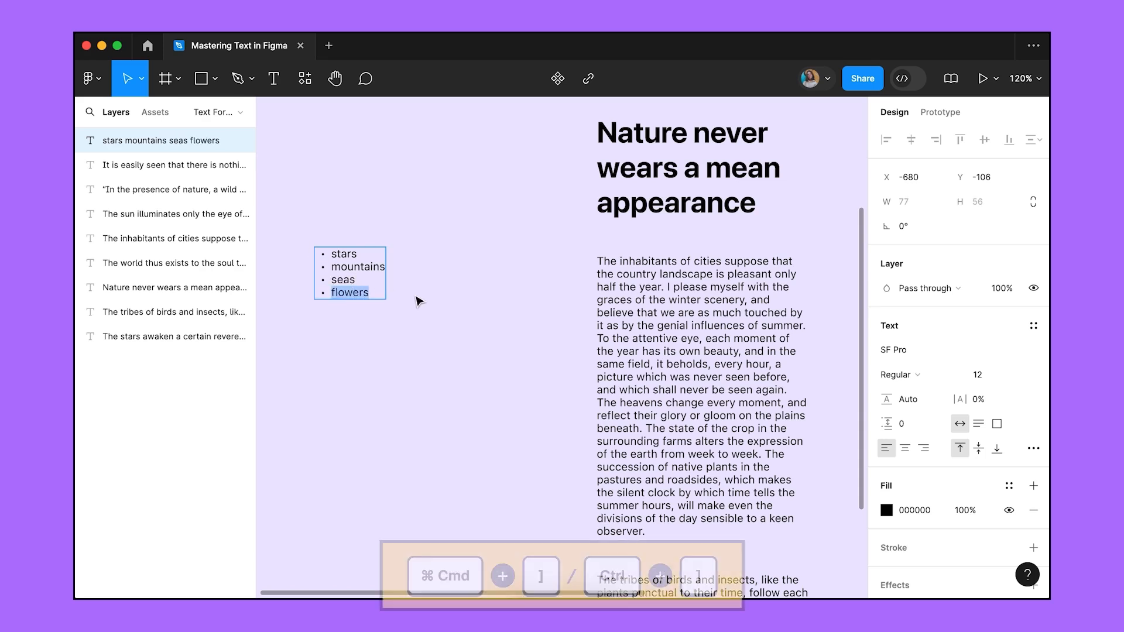
{"action": "key", "text": "super+bracketright"}
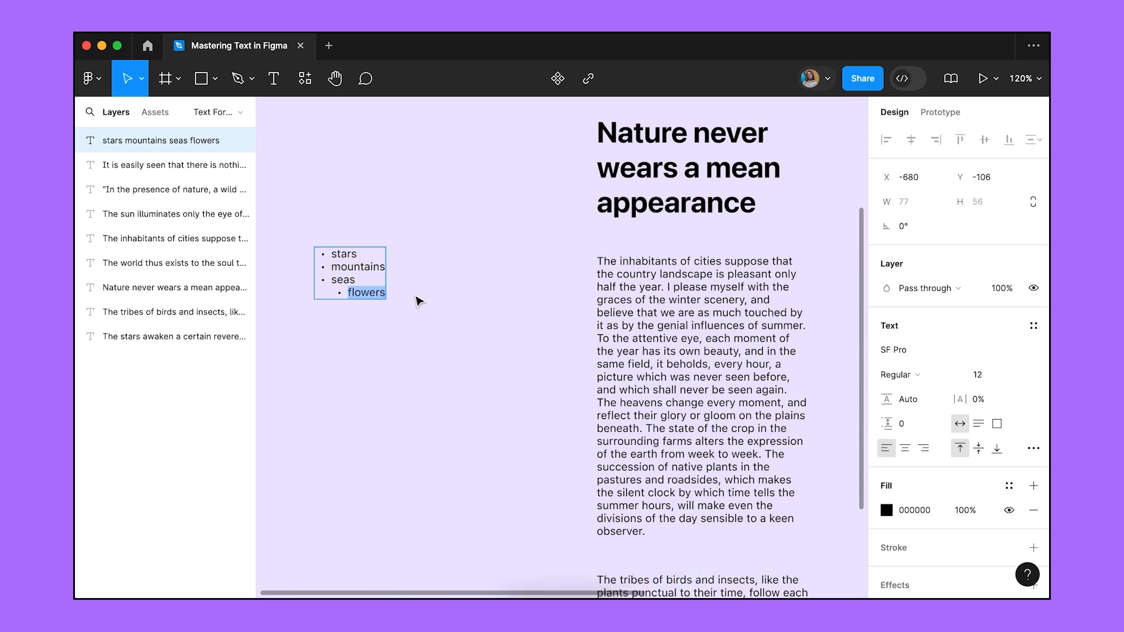
{"action": "key", "text": "super+bracketright"}
{"action": "key", "text": "super+bracketleft"}
{"action": "key", "text": "super+bracketleft"}
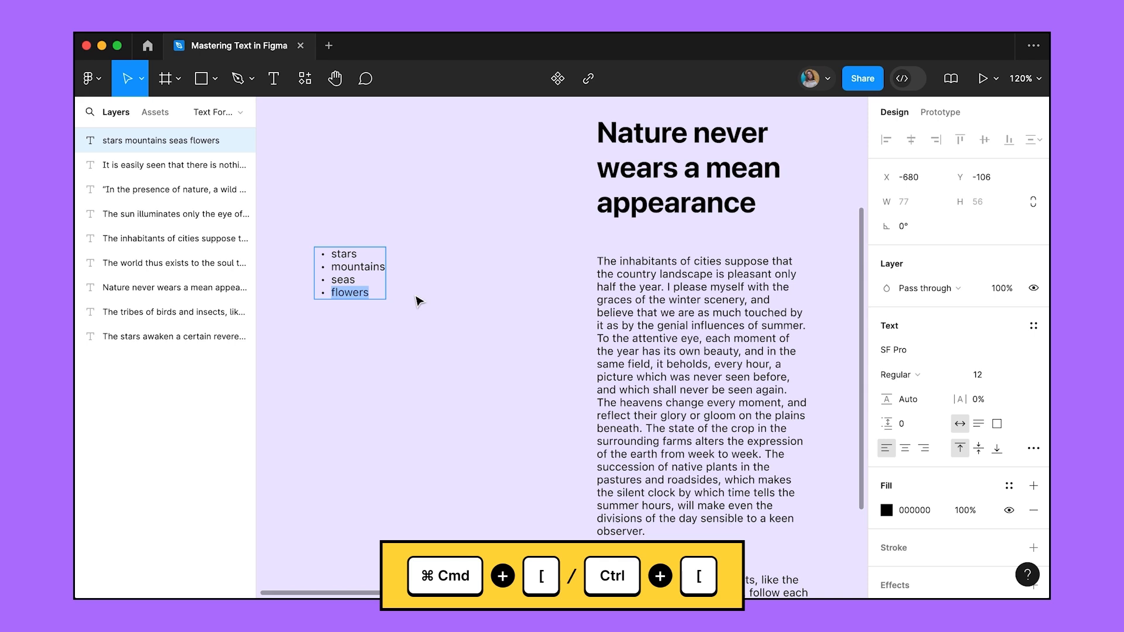
{"action": "key", "text": "Escape"}
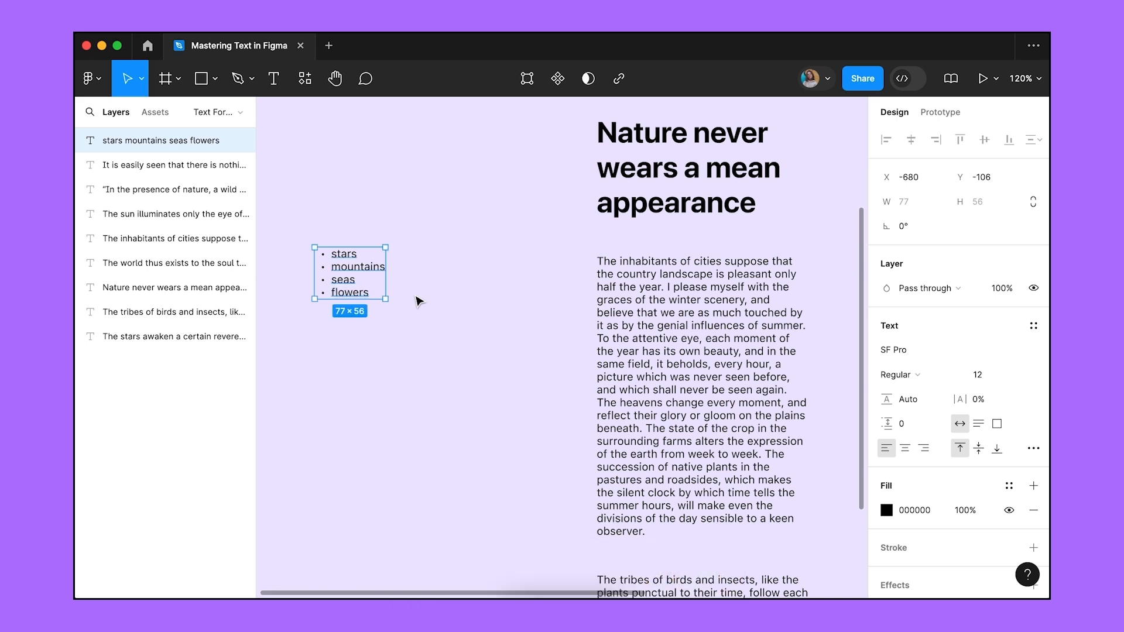
Set the bullet list's List spacing to 8.
{"action": "left_click", "coordinate": [1033, 448]}
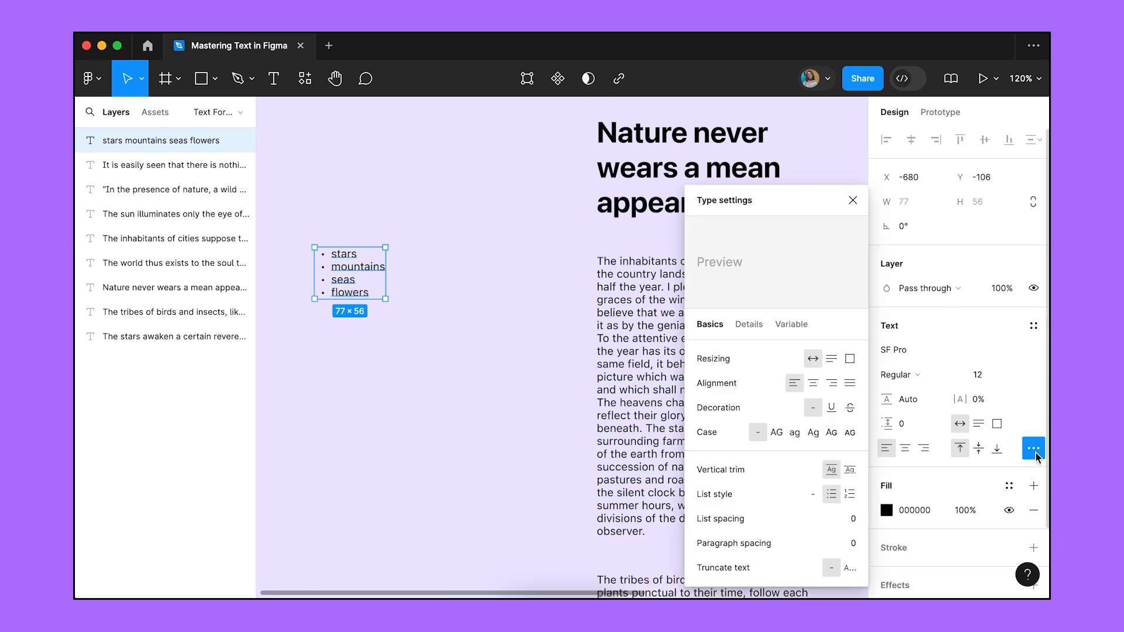
{"action": "left_click", "coordinate": [848, 521]}
{"action": "type", "text": "10"}
{"action": "key", "text": "Return"}
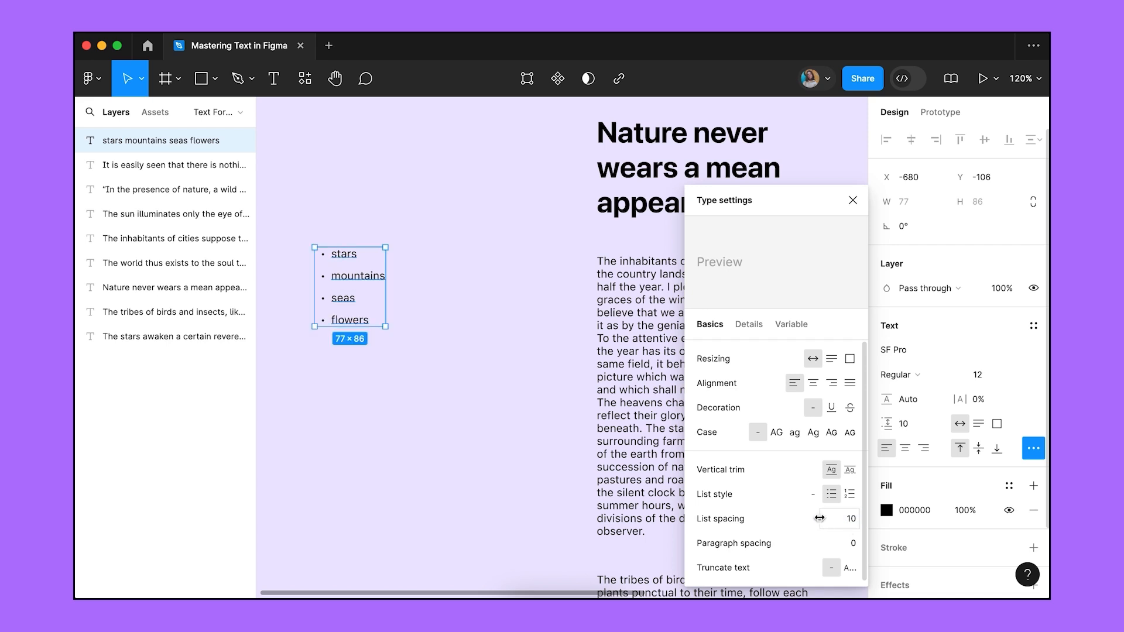
{"action": "left_click_drag", "start_coordinate": [819, 518], "coordinate": [817, 518]}
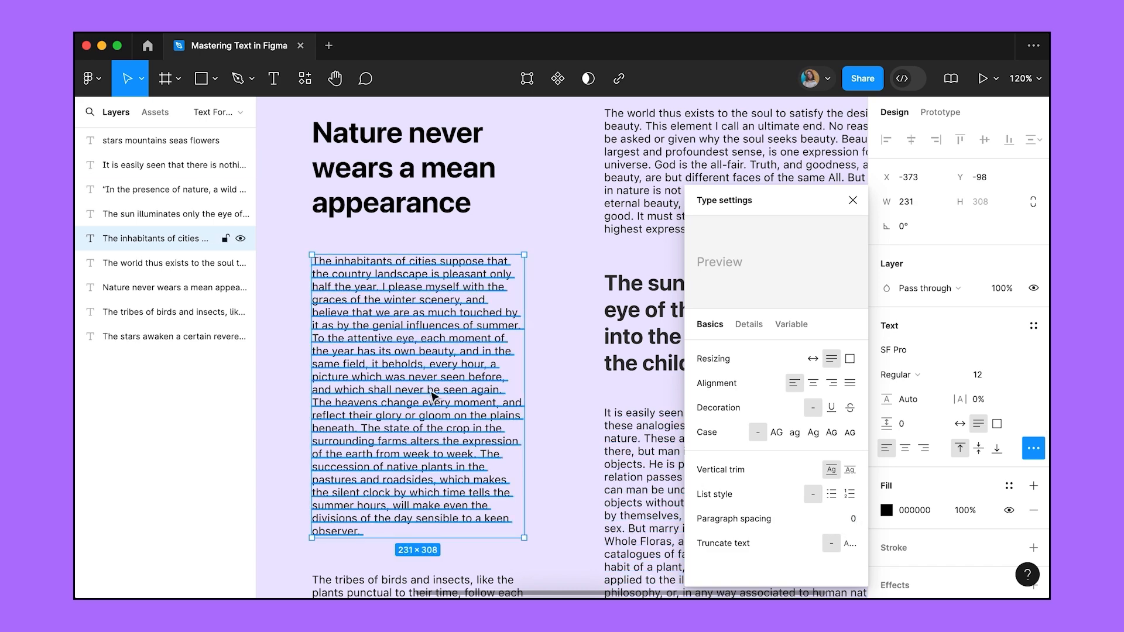
Break the inhabitants text into paragraphs at 'To the attentive eye' and 'The heavens change'.
{"action": "double_click", "coordinate": [429, 390]}
{"action": "left_click", "coordinate": [313, 339]}
{"action": "key", "text": "Return"}
{"action": "key", "text": "Return"}
{"action": "key", "text": "BackSpace"}
{"action": "left_click", "coordinate": [315, 402]}
{"action": "key", "text": "BackSpace"}
{"action": "key", "text": "Return"}
{"action": "key", "text": "Escape"}
Set the inhabitants text's Paragraph spacing to 8.
{"action": "left_click", "coordinate": [831, 519]}
{"action": "type", "text": "10"}
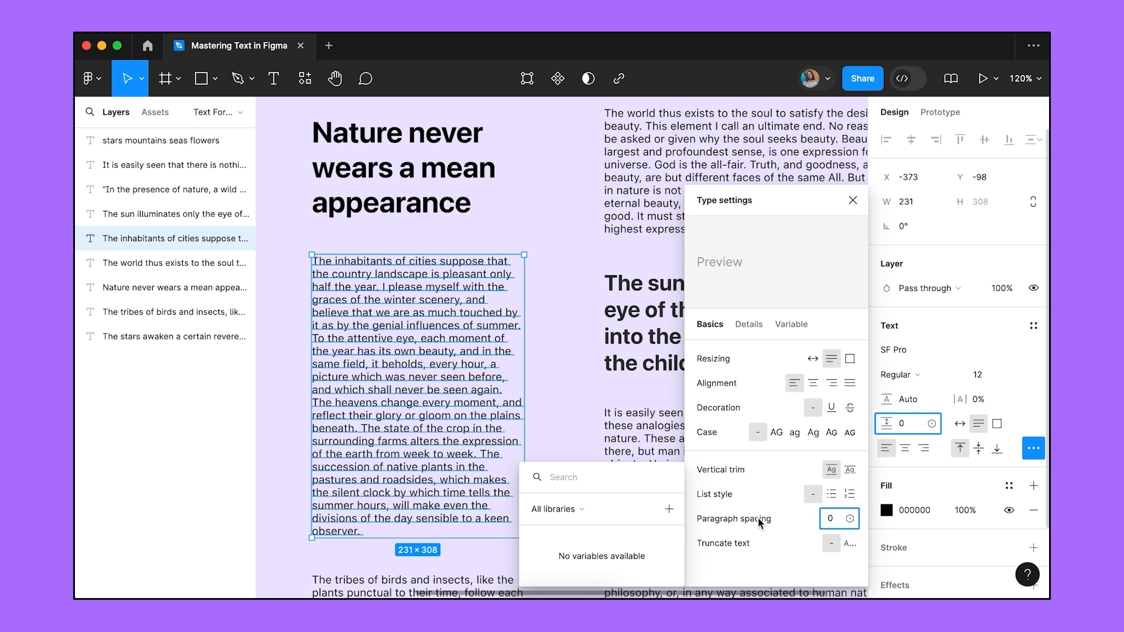
{"action": "key", "text": "Return"}
{"action": "key", "text": "Escape"}
{"action": "key", "text": "Escape"}
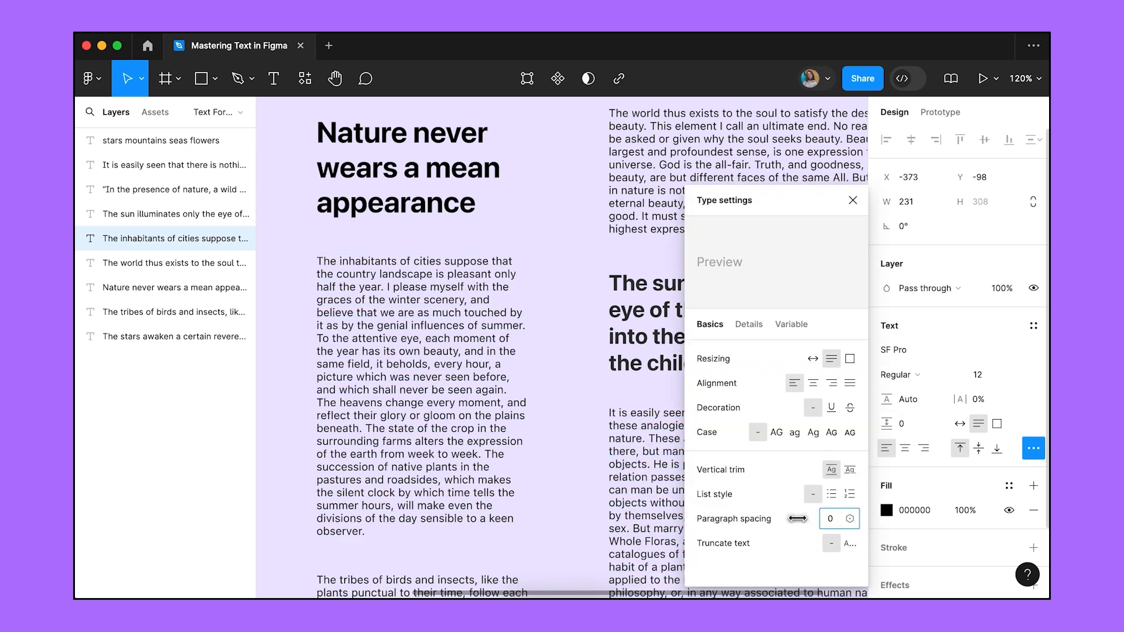
{"action": "left_click_drag", "start_coordinate": [797, 519], "coordinate": [804, 519]}
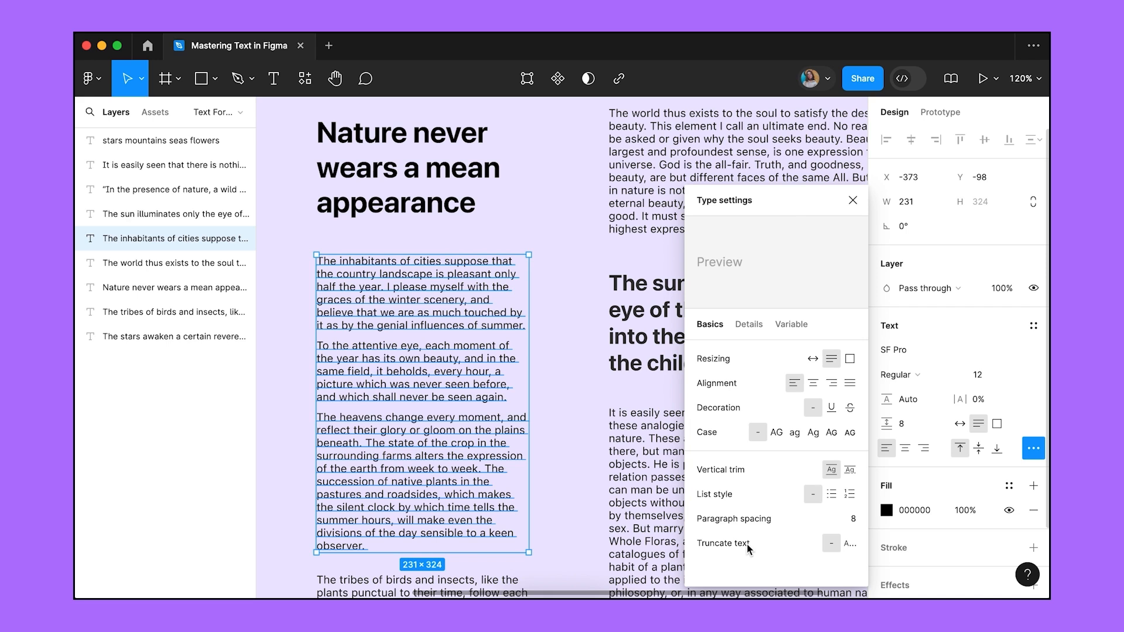
Truncate the inhabitants paragraph with an ellipsis and scrub Max lines toward 12.
{"action": "left_click", "coordinate": [849, 547]}
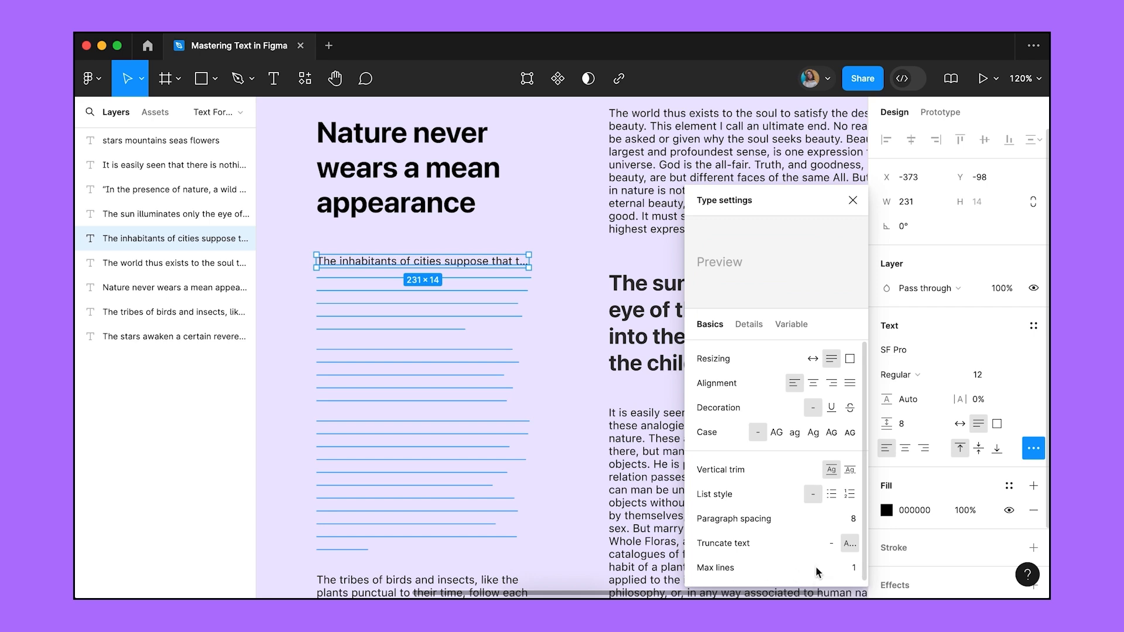
{"action": "mouse_move", "coordinate": [826, 564]}
{"action": "left_mouse_down"}
{"action": "mouse_move", "coordinate": [889, 563]}
{"action": "mouse_move", "coordinate": [820, 565]}
{"action": "left_mouse_up"}
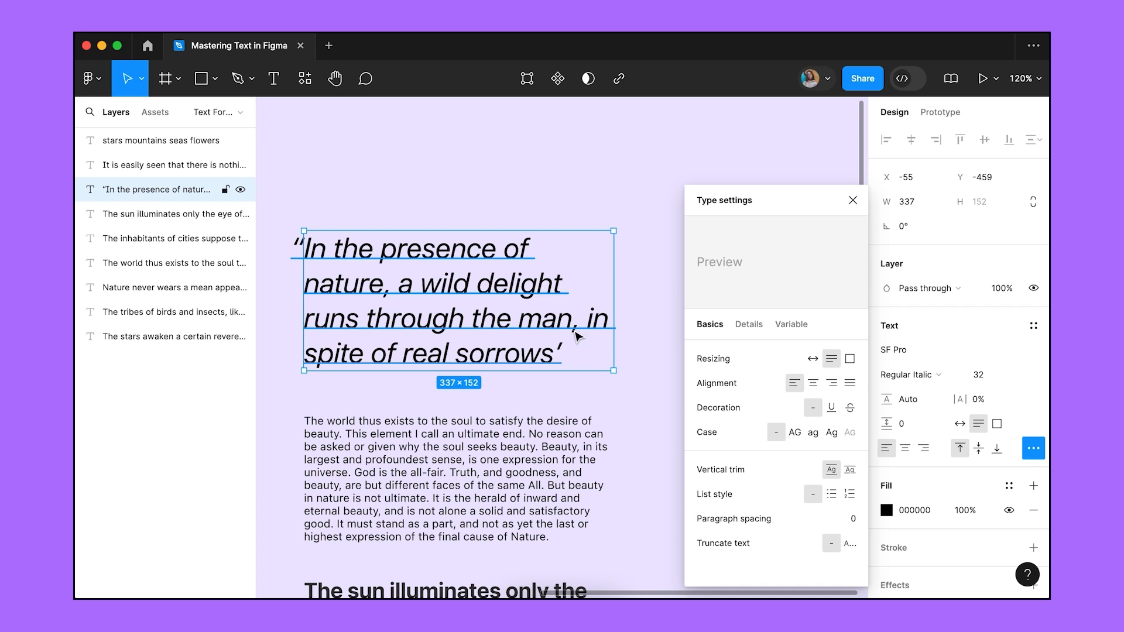
In Details, toggle the quote's hanging punctuation off and back on.
{"action": "left_click", "coordinate": [740, 325]}
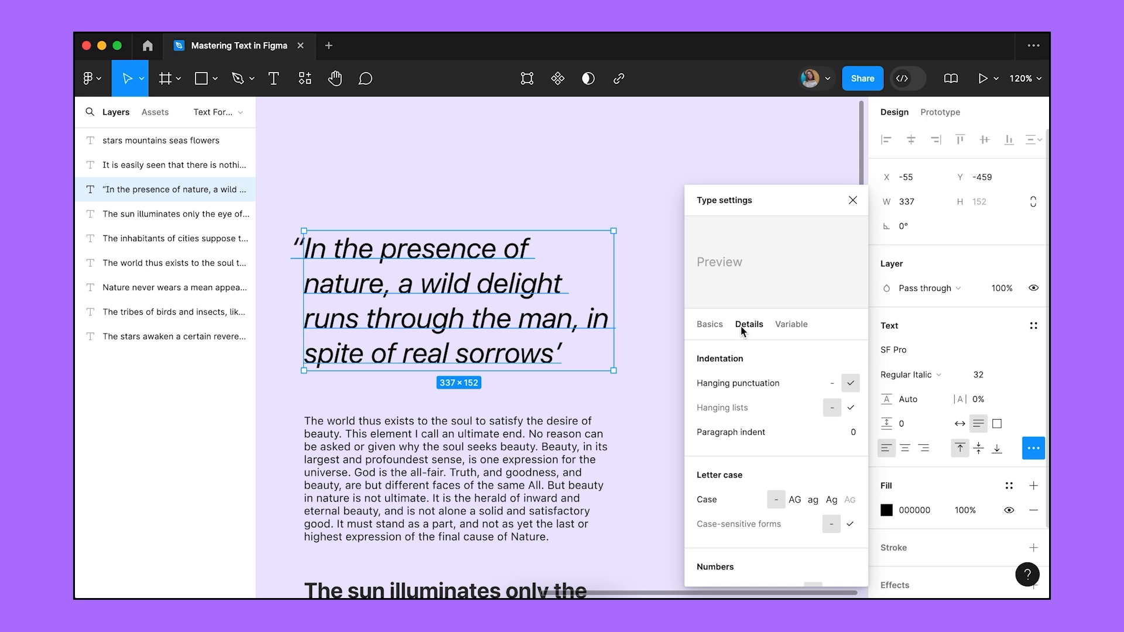
{"action": "left_click", "coordinate": [836, 387]}
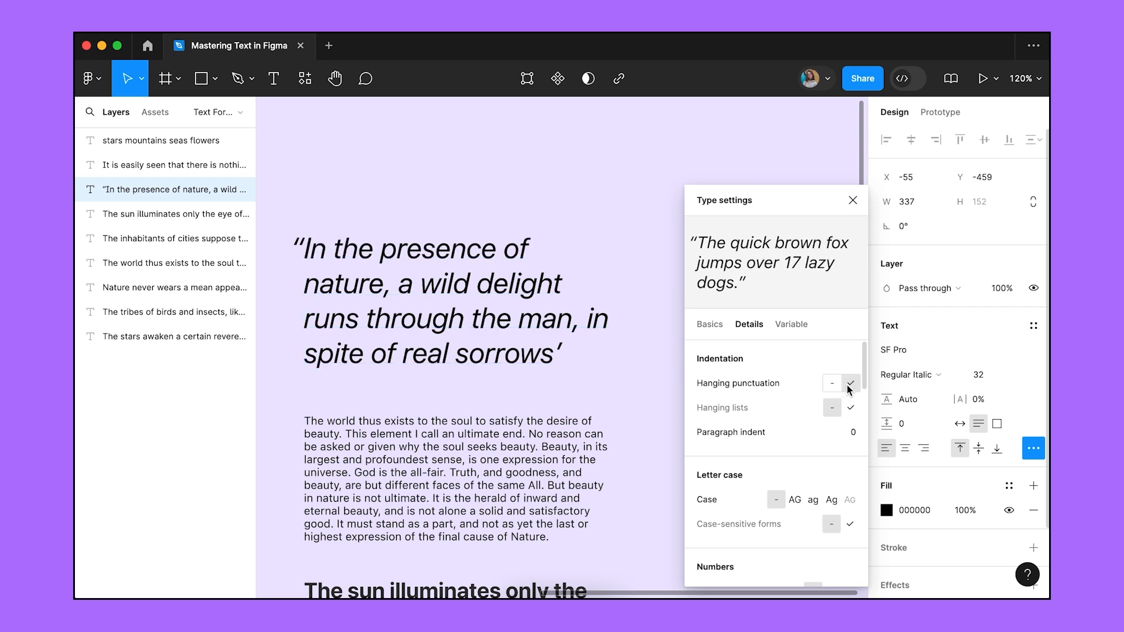
{"action": "left_click", "coordinate": [850, 384]}
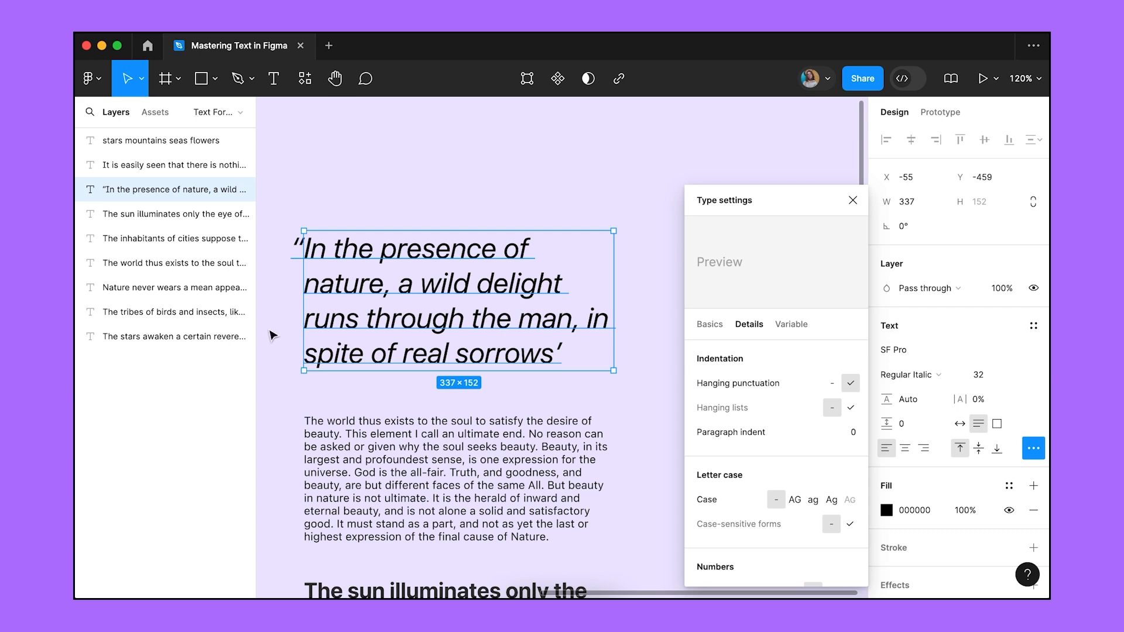
Enable Hanging lists on the stars bullet list, then deselect it.
{"action": "scroll", "coordinate": [271, 326], "scroll_direction": "left", "scroll_amount": 15}
{"action": "left_click", "coordinate": [398, 360]}
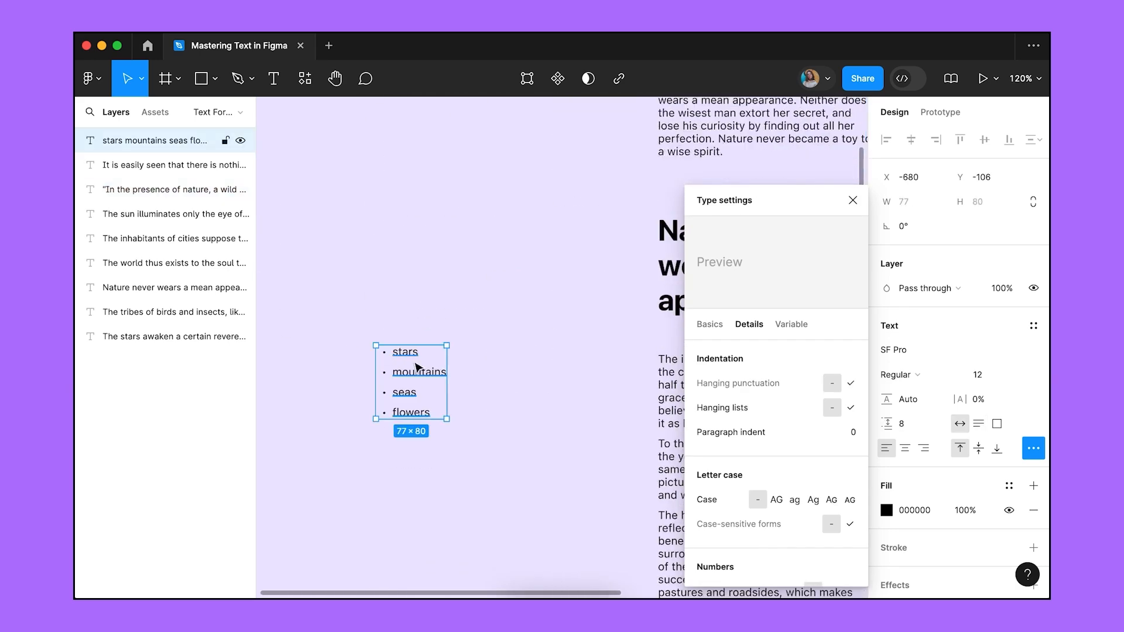
{"action": "left_click", "coordinate": [851, 407]}
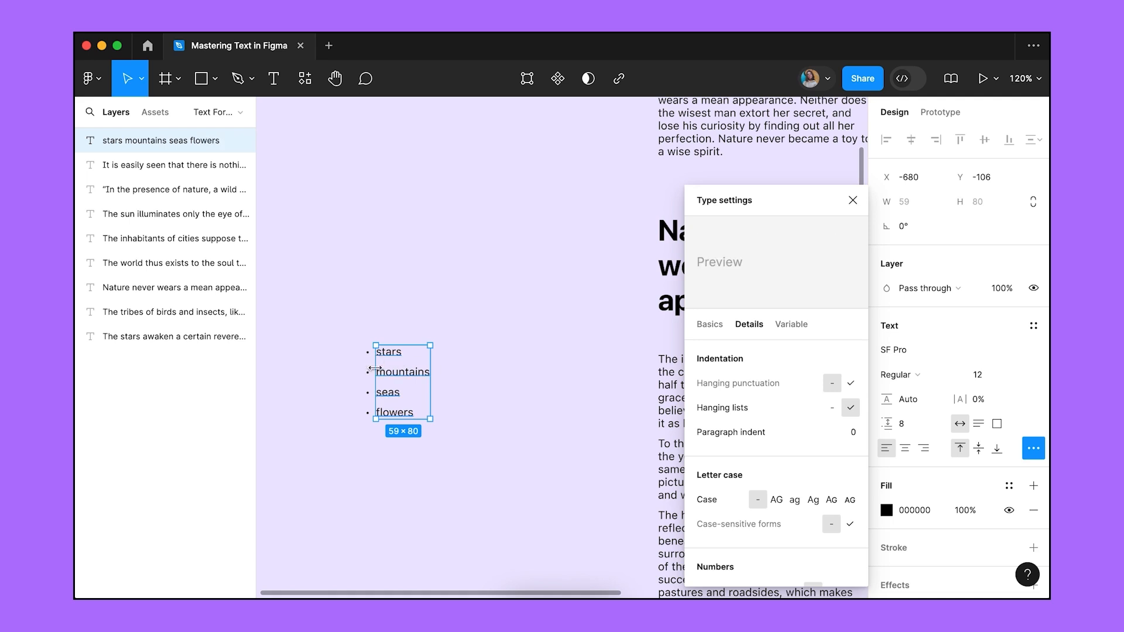
{"action": "left_click", "coordinate": [469, 381]}
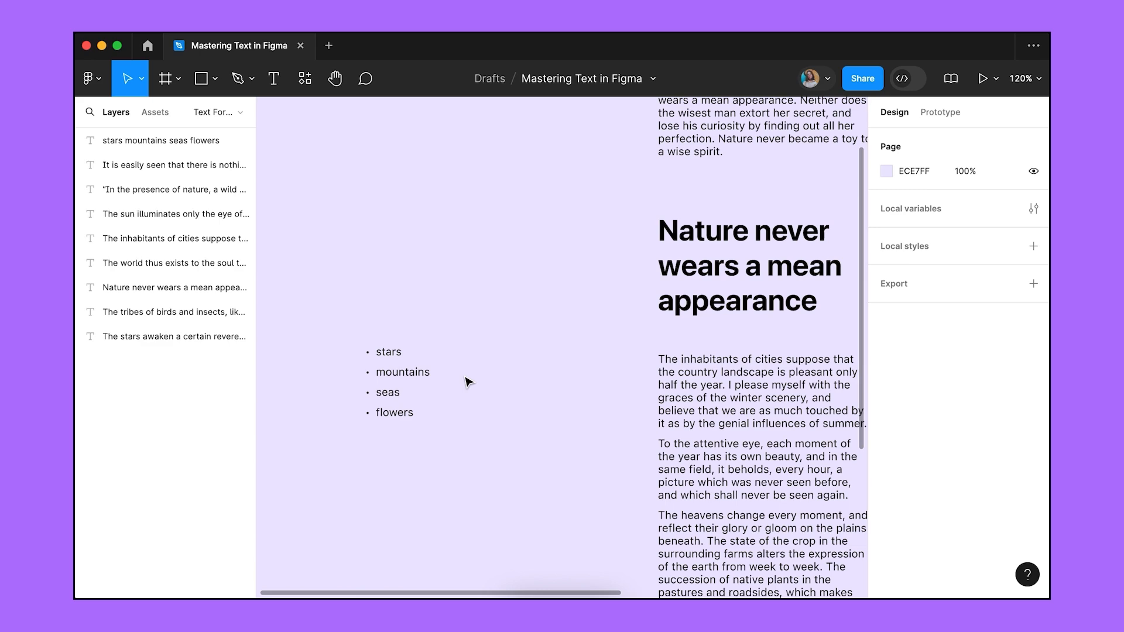
{"action": "scroll", "coordinate": [468, 381], "scroll_direction": "right", "scroll_amount": 6}
{"action": "scroll", "coordinate": [468, 382], "scroll_direction": "down", "scroll_amount": 2}
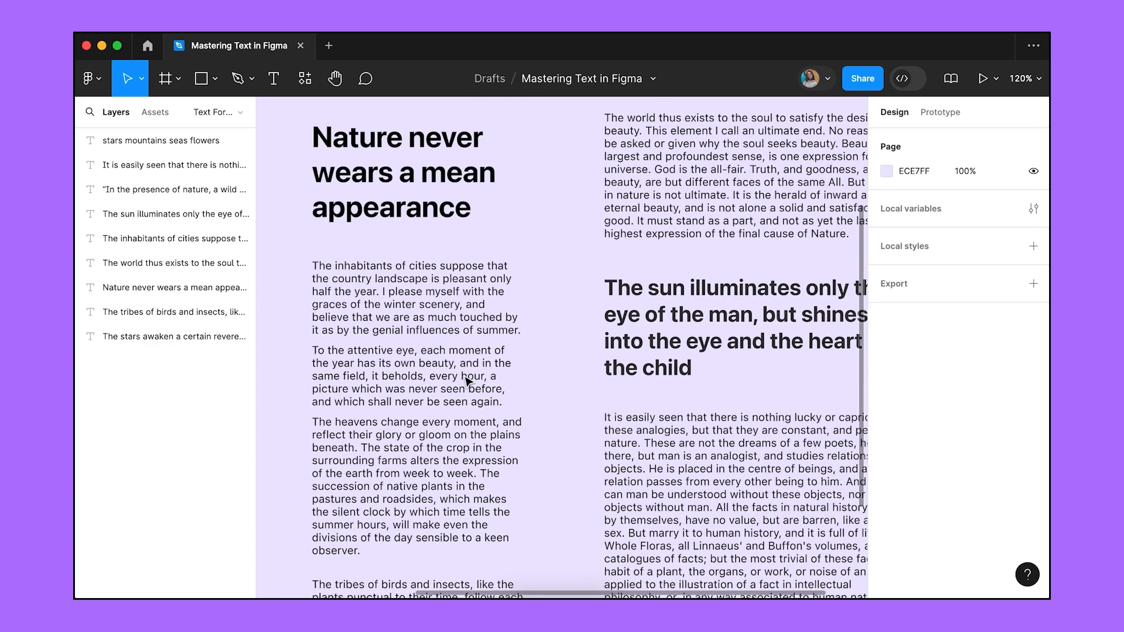
Give the inhabitants-of-cities paragraphs a Paragraph indent of 8.
{"action": "left_click", "coordinate": [468, 382]}
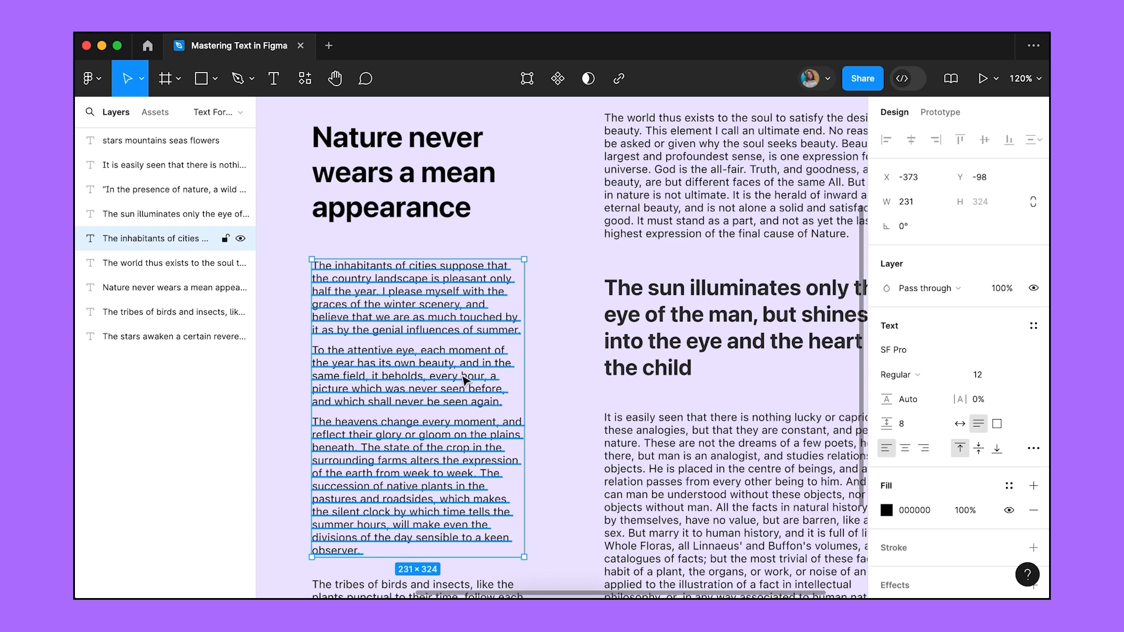
{"action": "left_click", "coordinate": [1033, 449]}
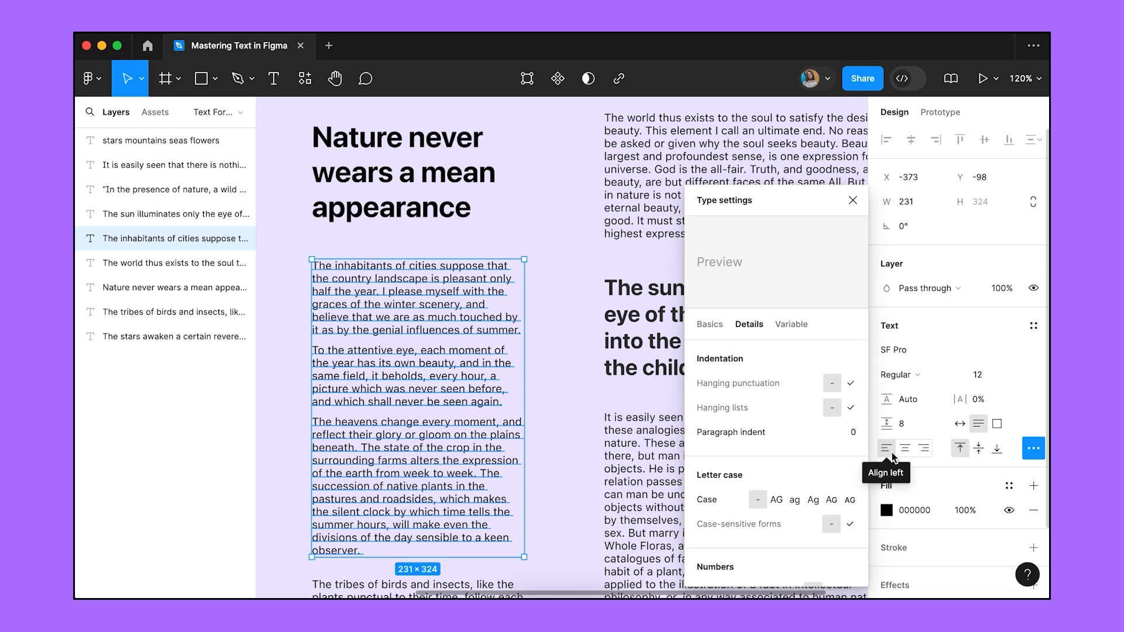
{"action": "left_click", "coordinate": [850, 431]}
{"action": "type", "text": "10"}
{"action": "key", "text": "Return"}
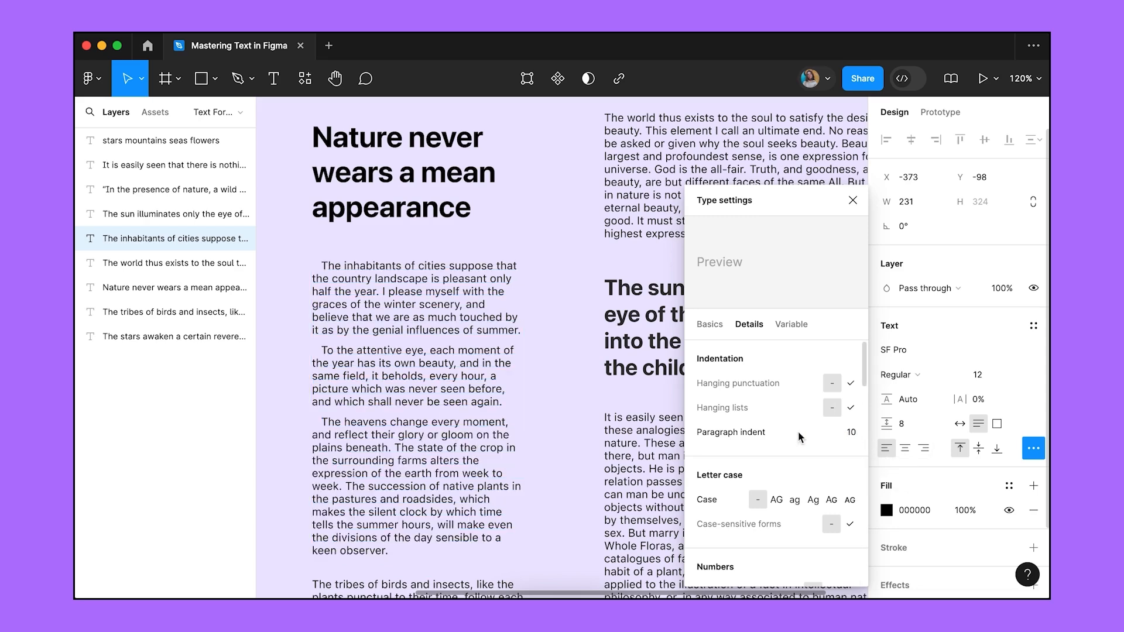
{"action": "left_click_drag", "start_coordinate": [819, 433], "coordinate": [821, 432]}
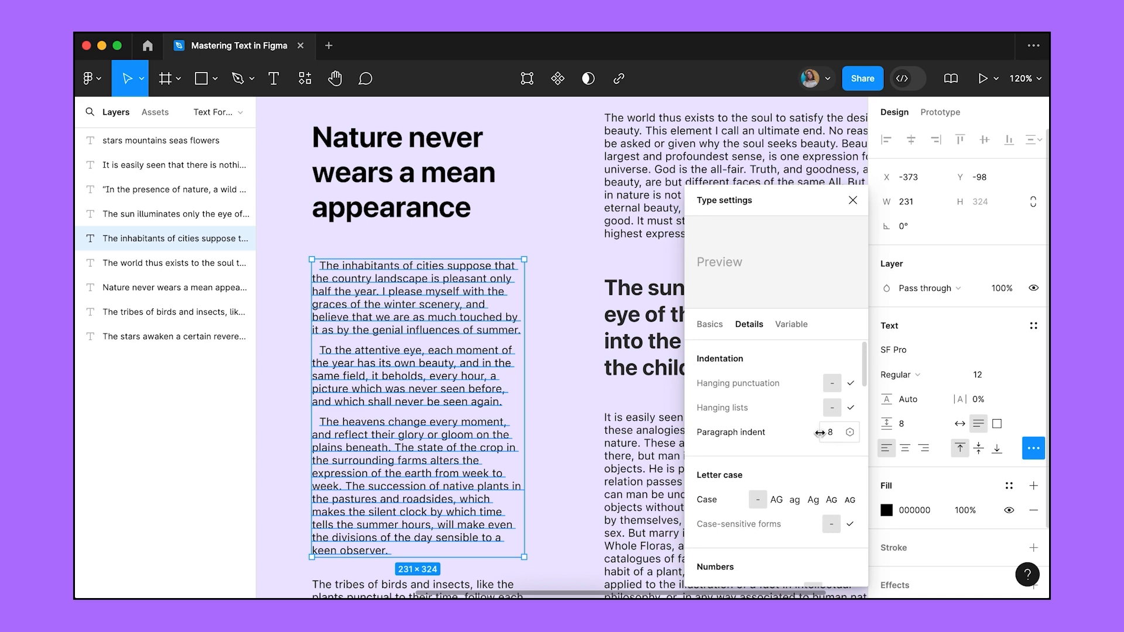
{"action": "left_click", "coordinate": [585, 434]}
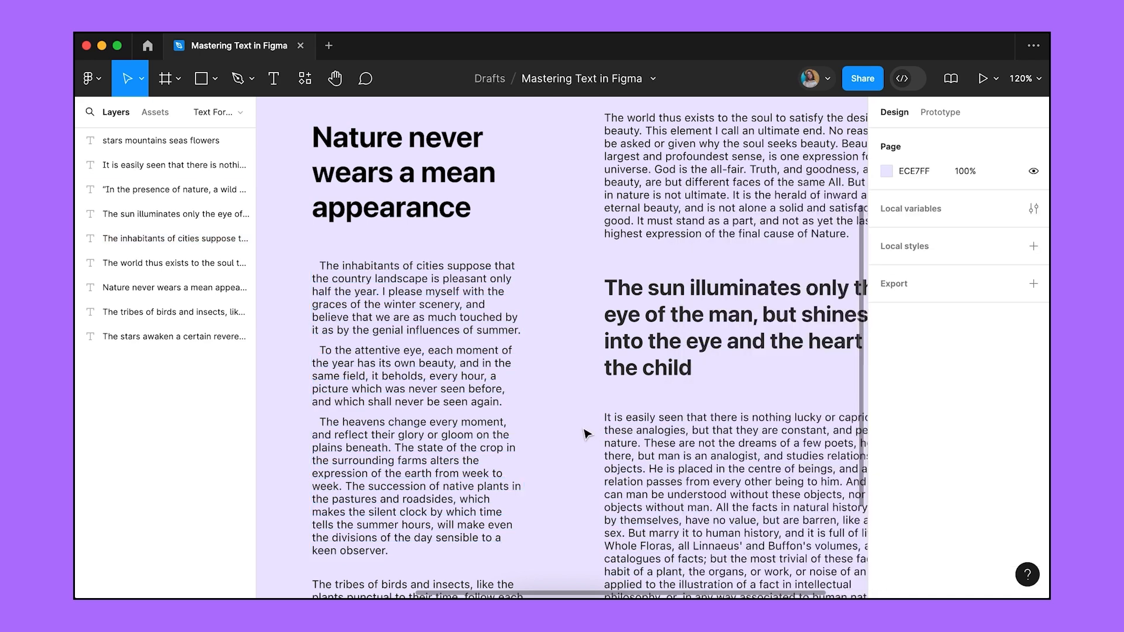
Place a new empty text box below the bullet list.
{"action": "scroll", "coordinate": [318, 525], "scroll_direction": "left", "scroll_amount": 10}
{"action": "key", "text": "t"}
{"action": "left_click", "coordinate": [357, 424]}
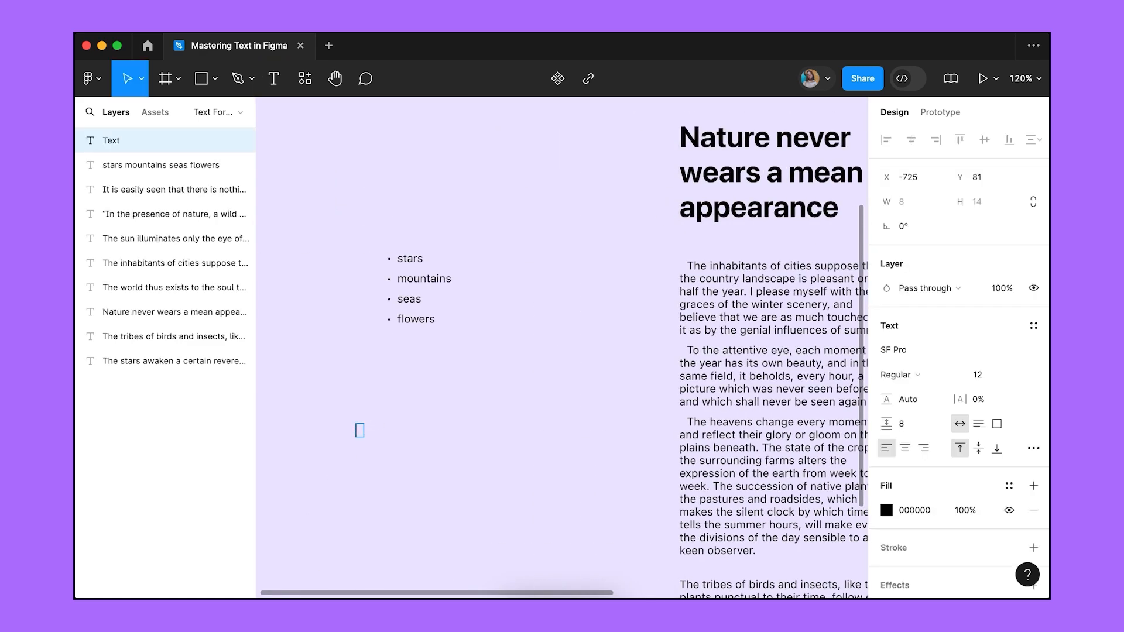
Set the new text box's paragraph indent and paragraph spacing to 0.
{"action": "left_click", "coordinate": [1033, 448]}
{"action": "left_click", "coordinate": [833, 432]}
{"action": "type", "text": "0"}
{"action": "key", "text": "Return"}
{"action": "left_click", "coordinate": [911, 427]}
{"action": "type", "text": "0"}
{"action": "key", "text": "Return"}
{"action": "left_click", "coordinate": [852, 200]}
Type 'H2O' and, in a new text box to its right, 'x2'.
{"action": "type", "text": "H2O"}
{"action": "key", "text": "Escape"}
{"action": "key", "text": "t"}
{"action": "left_click", "coordinate": [417, 433]}
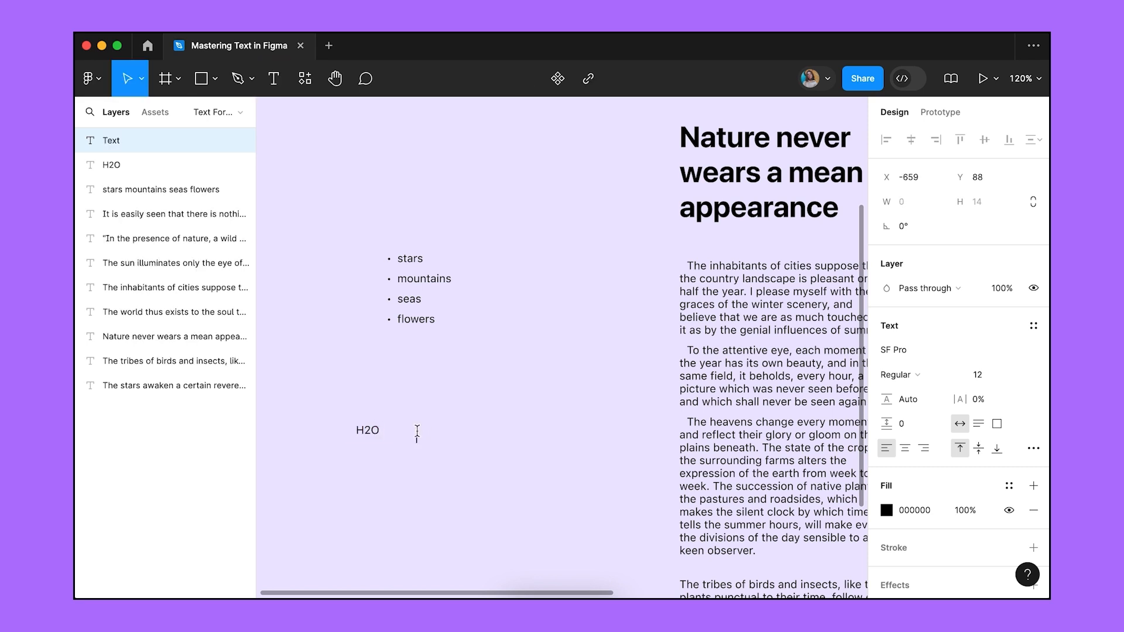
{"action": "type", "text": "x2"}
{"action": "key", "text": "Escape"}
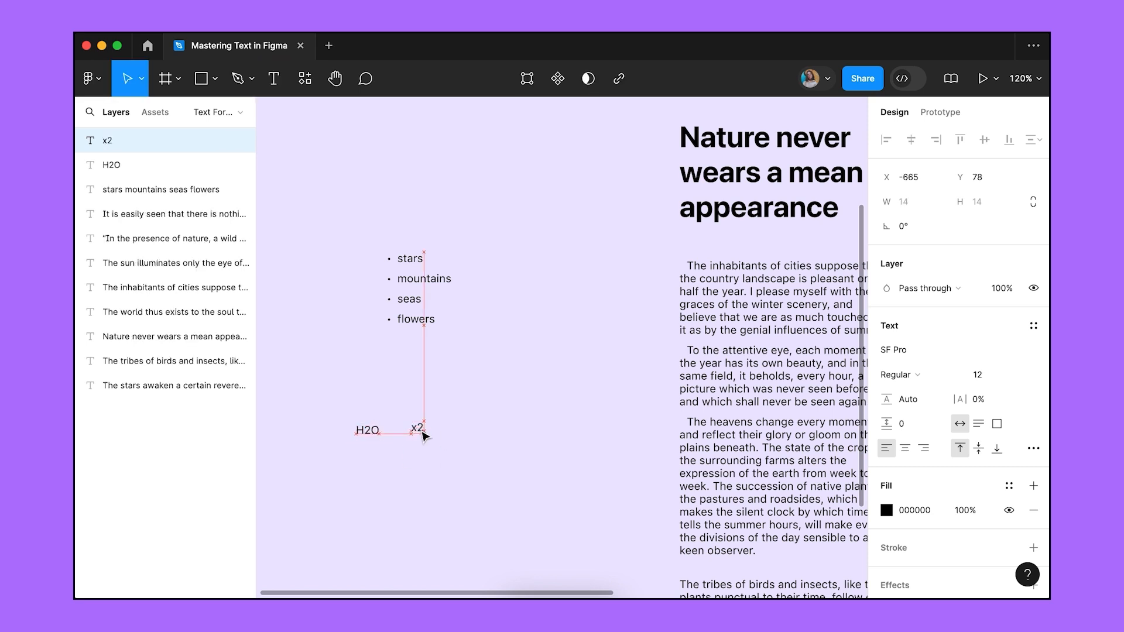
{"action": "left_click", "coordinate": [358, 457]}
Make the 2 in H2O subscript and the 2 in x2 superscript.
{"action": "key", "text": "super+plus"}
{"action": "scroll", "coordinate": [357, 457], "scroll_direction": "left", "scroll_amount": 5}
{"action": "scroll", "coordinate": [357, 457], "scroll_direction": "down", "scroll_amount": 2}
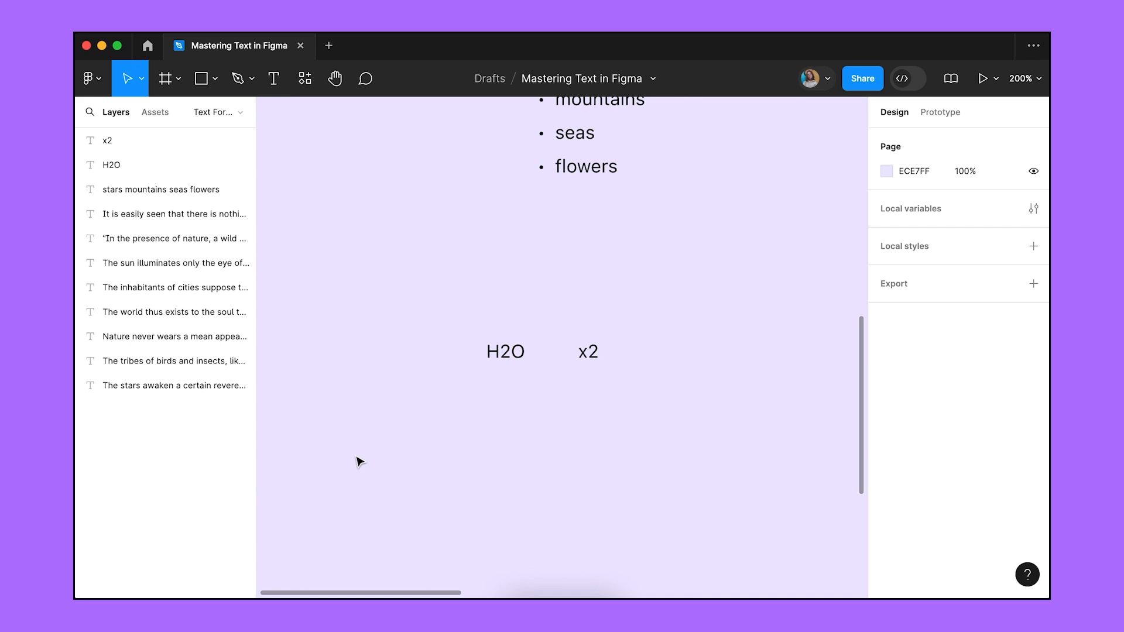
{"action": "double_click", "coordinate": [505, 351]}
{"action": "left_click_drag", "start_coordinate": [501, 351], "coordinate": [512, 351]}
{"action": "left_click", "coordinate": [1033, 448]}
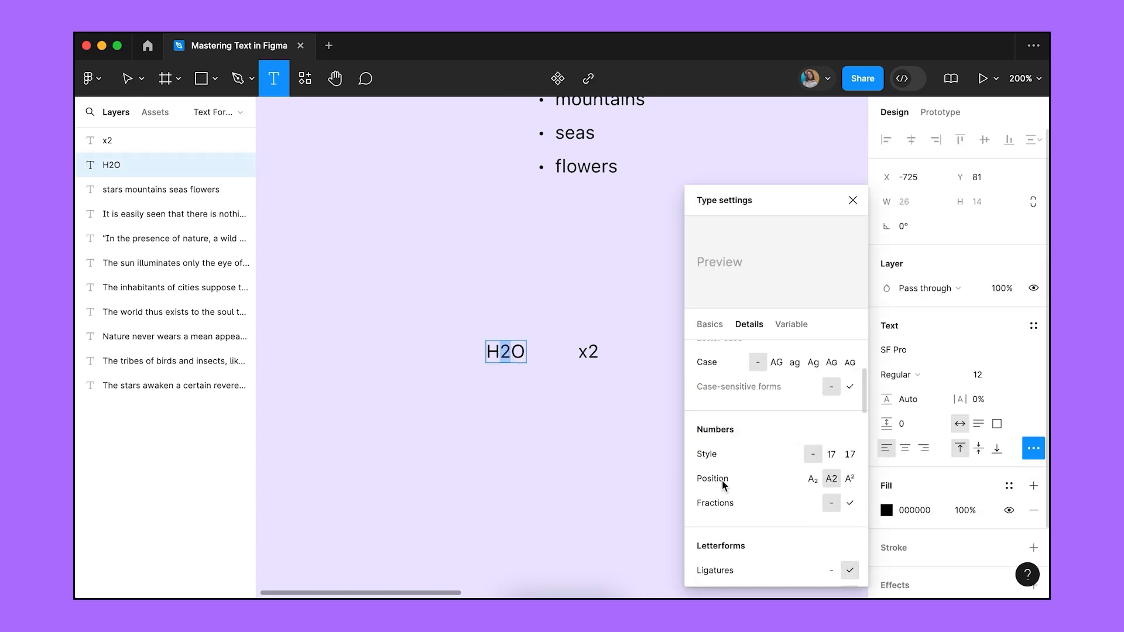
{"action": "left_click", "coordinate": [813, 478]}
{"action": "left_click_drag", "start_coordinate": [587, 351], "coordinate": [598, 350]}
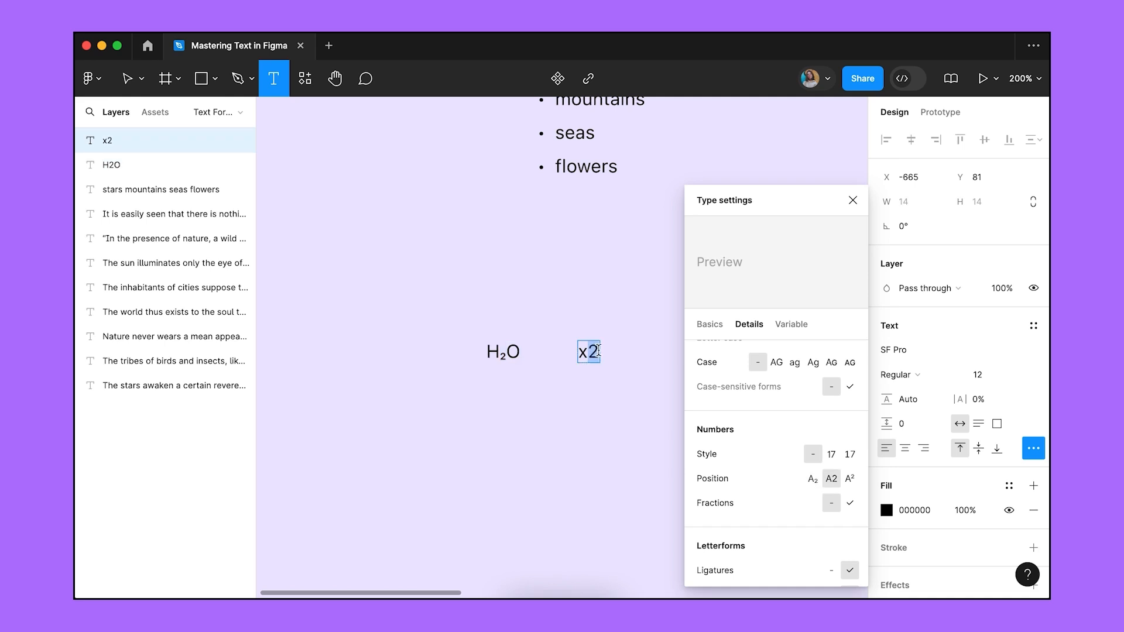
{"action": "left_click", "coordinate": [850, 479]}
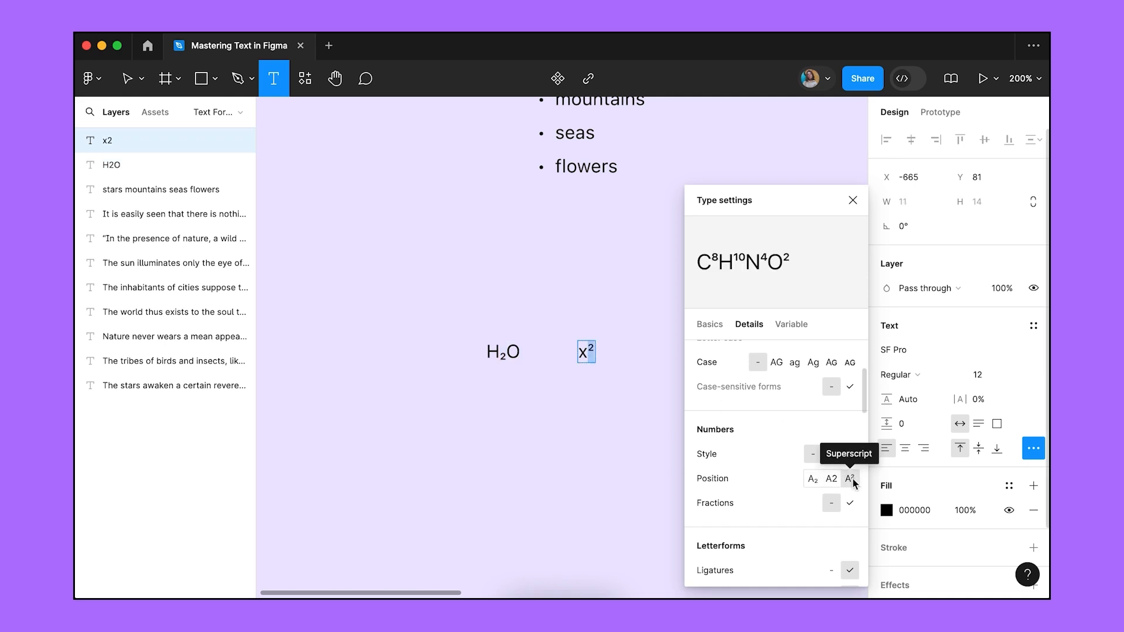
{"action": "key", "text": "Escape"}
Undo a stray 'v', remove the accidental empty text box, and zoom out to the full layout.
{"action": "type", "text": "v"}
{"action": "key", "text": "ctrl+z"}
{"action": "left_click", "coordinate": [732, 395]}
{"action": "key", "text": "Escape"}
{"action": "key", "text": "shift+0"}
{"action": "scroll", "coordinate": [747, 403], "scroll_direction": "right", "scroll_amount": 10}
{"action": "scroll", "coordinate": [409, 351], "scroll_direction": "down", "scroll_amount": 2}
{"action": "left_click", "coordinate": [372, 358]}
Give the inhabitants paragraphs variable weight 237 and a manual optical size of 18.
{"action": "left_click", "coordinate": [1032, 448]}
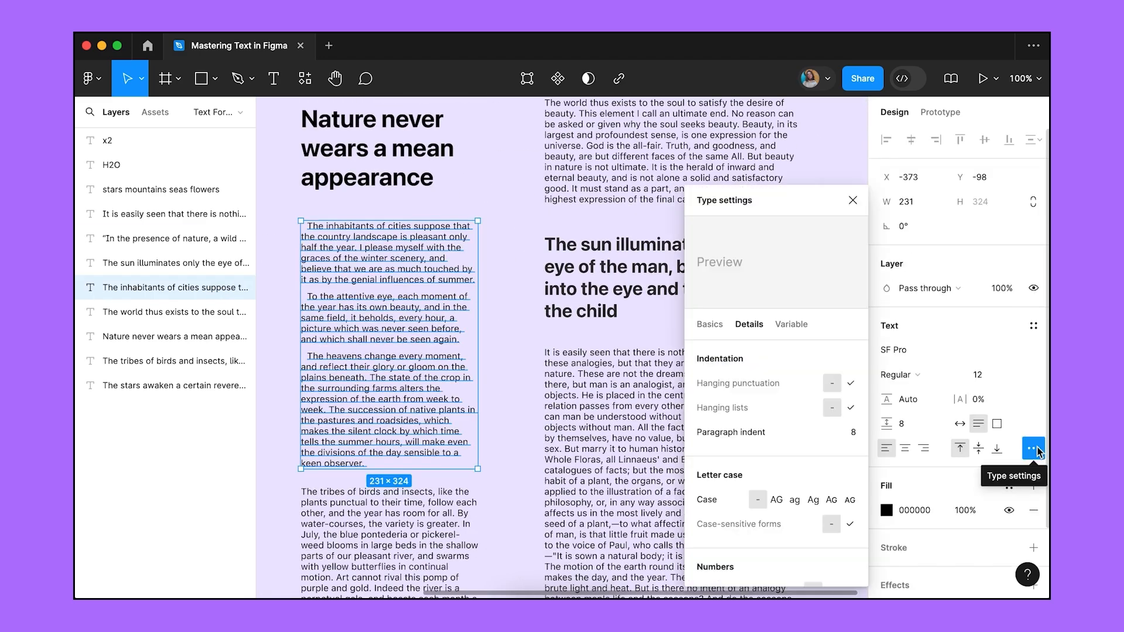
{"action": "left_click", "coordinate": [797, 326]}
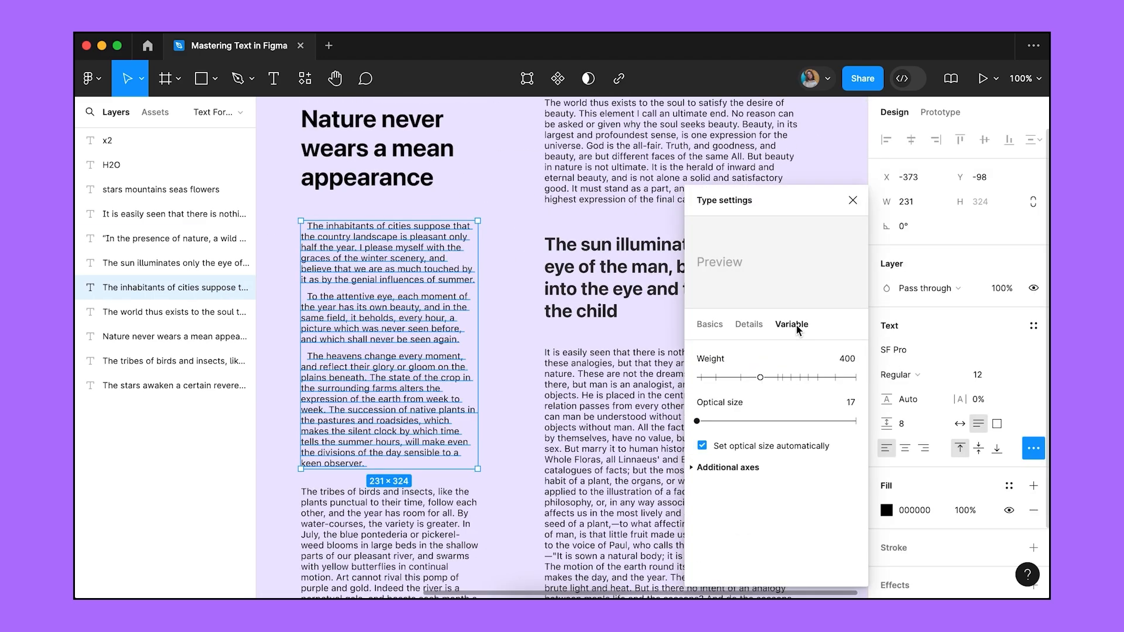
{"action": "left_click_drag", "start_coordinate": [760, 378], "coordinate": [733, 377]}
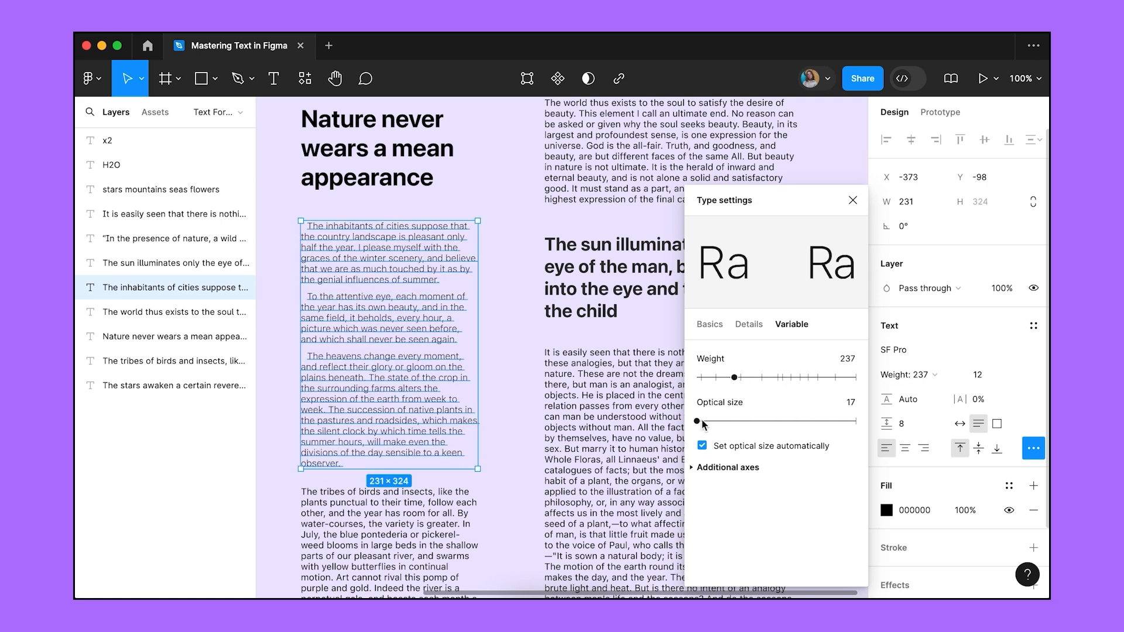
{"action": "mouse_move", "coordinate": [699, 423]}
{"action": "left_mouse_down"}
{"action": "mouse_move", "coordinate": [736, 422]}
{"action": "mouse_move", "coordinate": [712, 422]}
{"action": "left_mouse_up"}
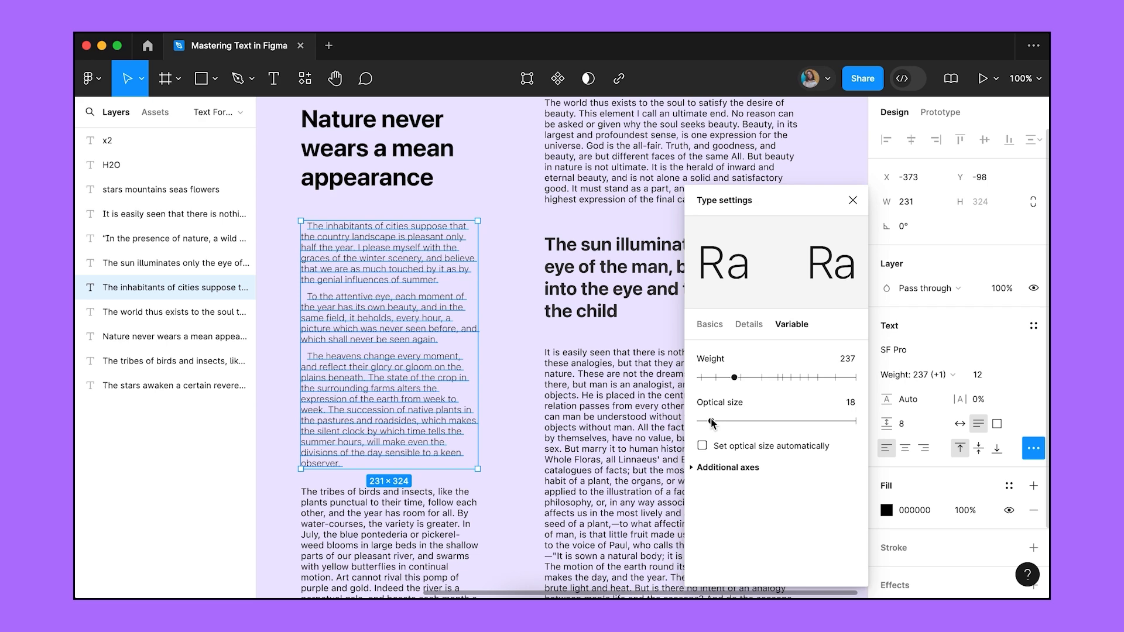
{"action": "left_click", "coordinate": [853, 200]}
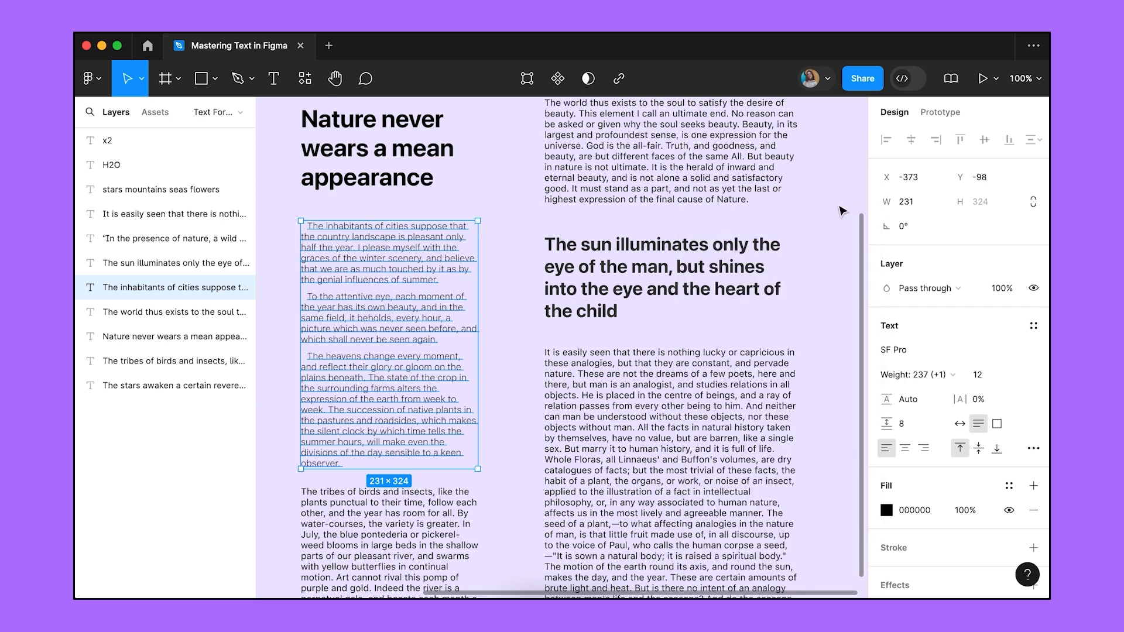
Recolour the sun-illuminates heading fill to muted purple 534B72.
{"action": "left_click", "coordinate": [740, 265]}
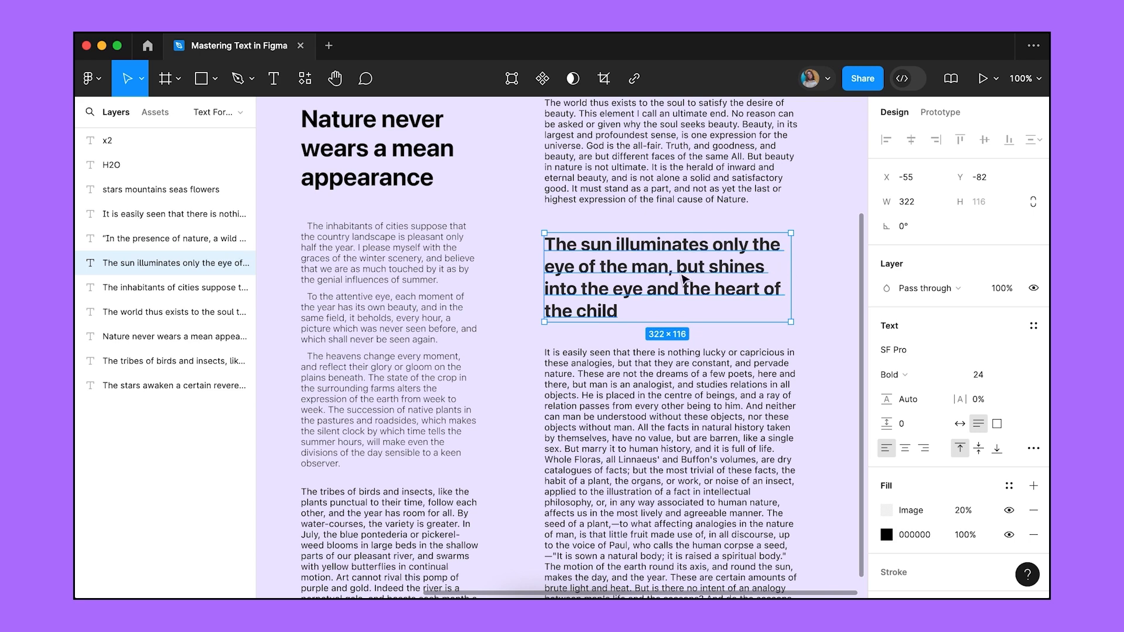
{"action": "left_click", "coordinate": [436, 280]}
{"action": "left_click", "coordinate": [601, 274]}
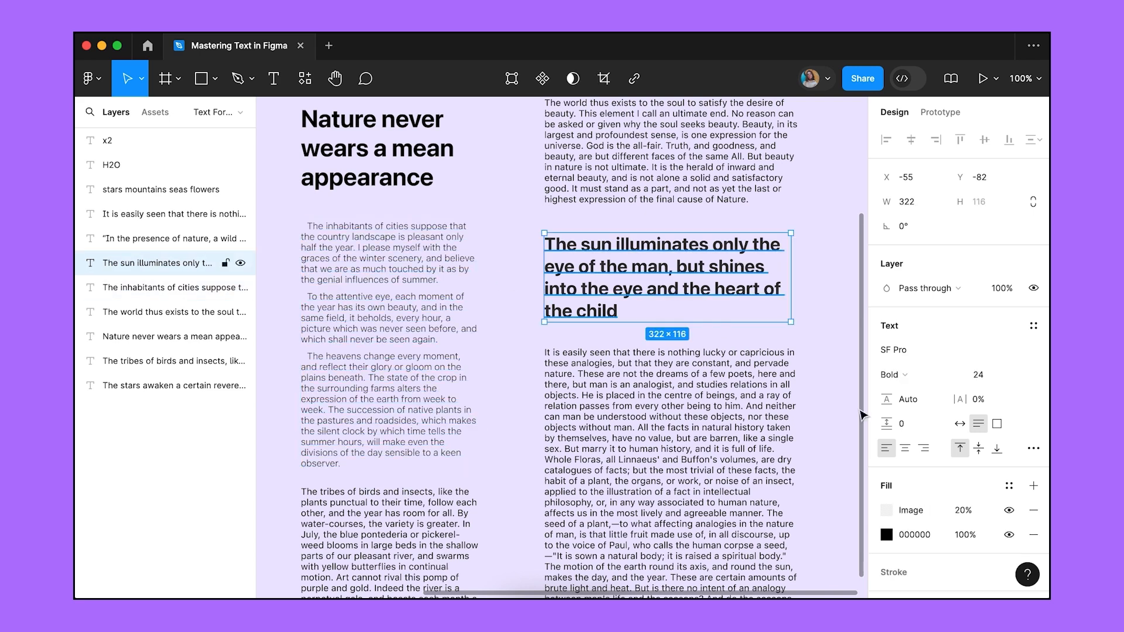
{"action": "left_click", "coordinate": [425, 316]}
{"action": "left_click", "coordinate": [591, 294]}
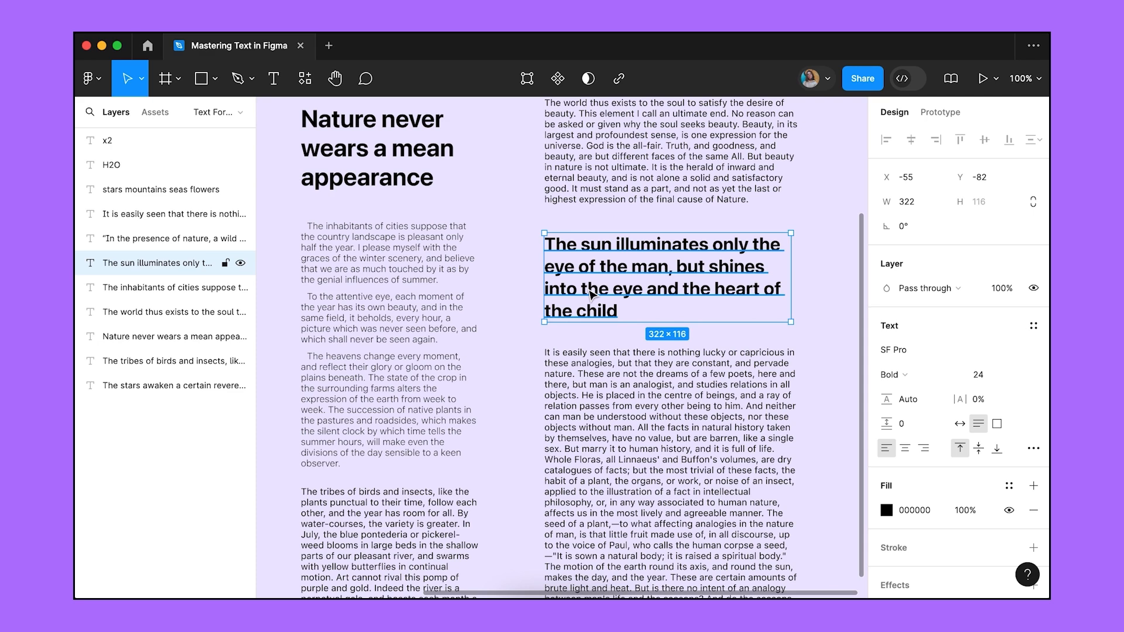
{"action": "left_click", "coordinate": [887, 511]}
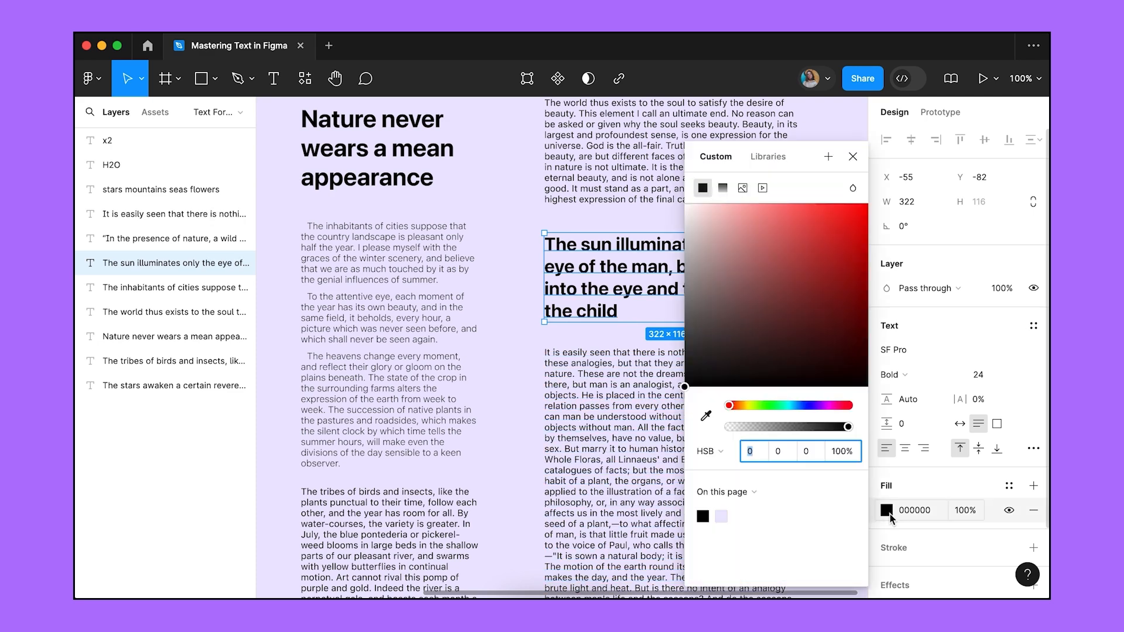
{"action": "left_click", "coordinate": [706, 416]}
{"action": "left_click", "coordinate": [722, 516]}
{"action": "left_click_drag", "start_coordinate": [725, 221], "coordinate": [749, 310]}
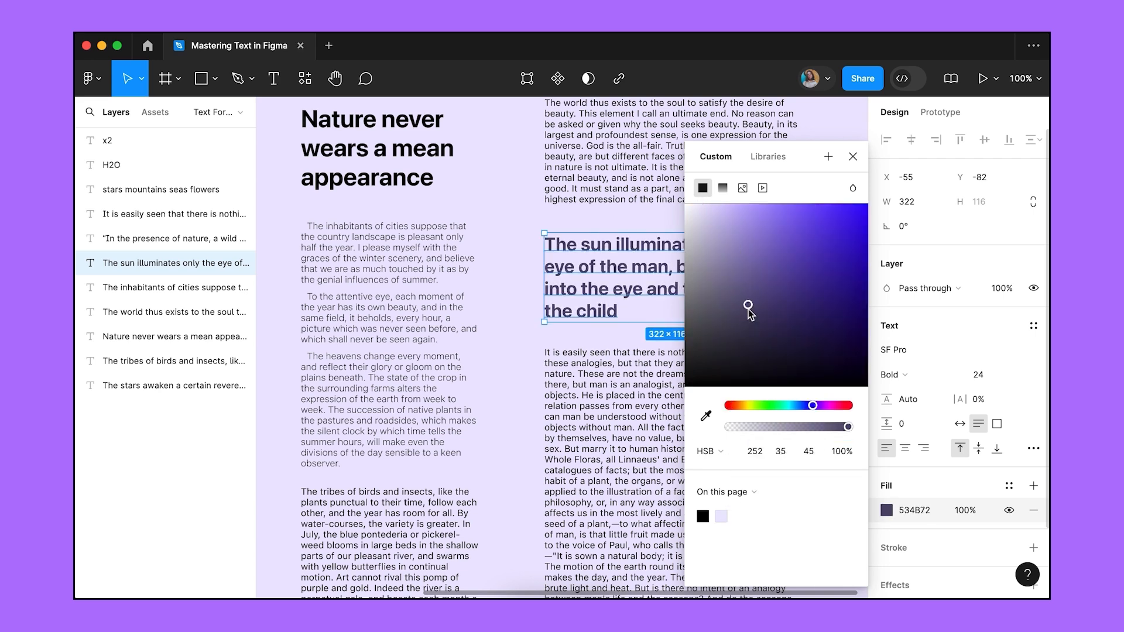
{"action": "left_click", "coordinate": [853, 157]}
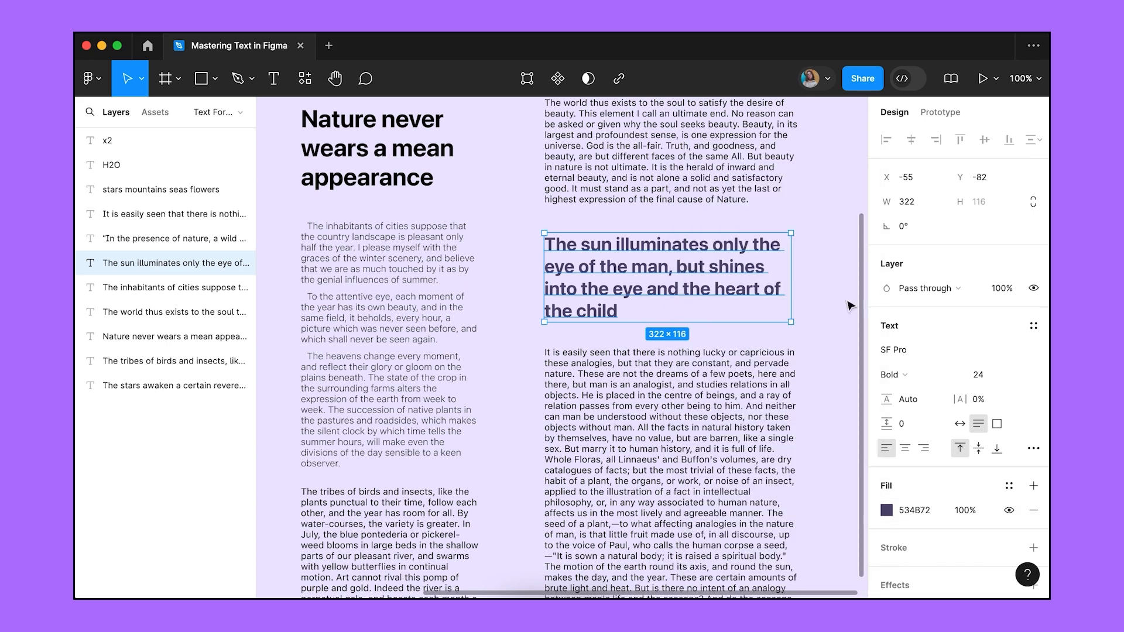
Add a second fill to the heading and make it an Image fill.
{"action": "left_click", "coordinate": [1033, 485]}
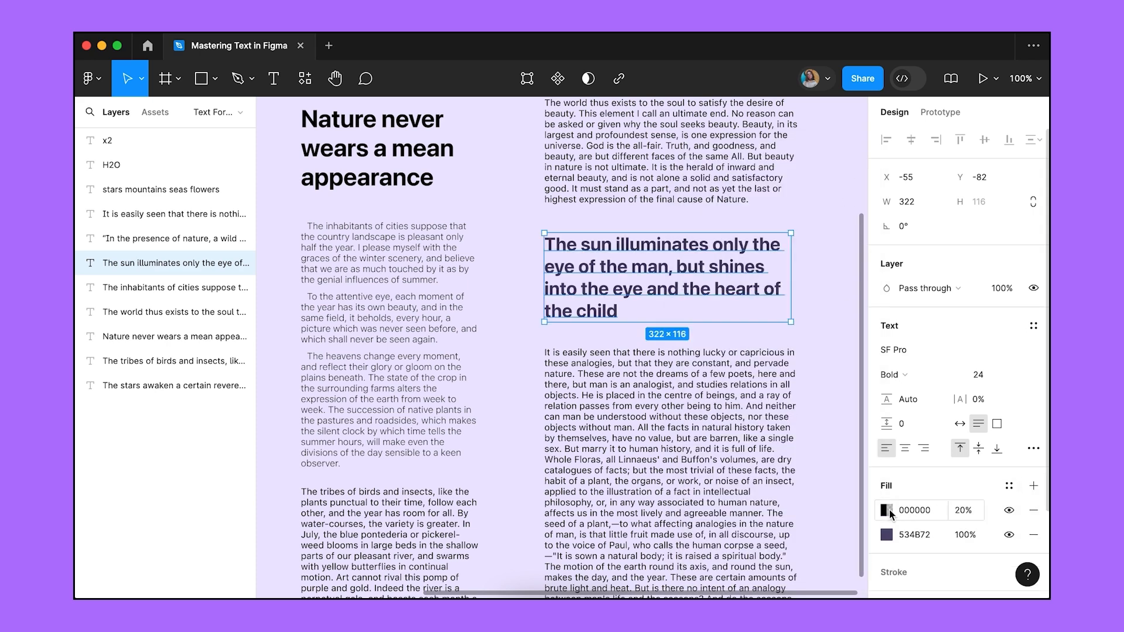
{"action": "left_click", "coordinate": [888, 511]}
{"action": "left_click", "coordinate": [744, 190]}
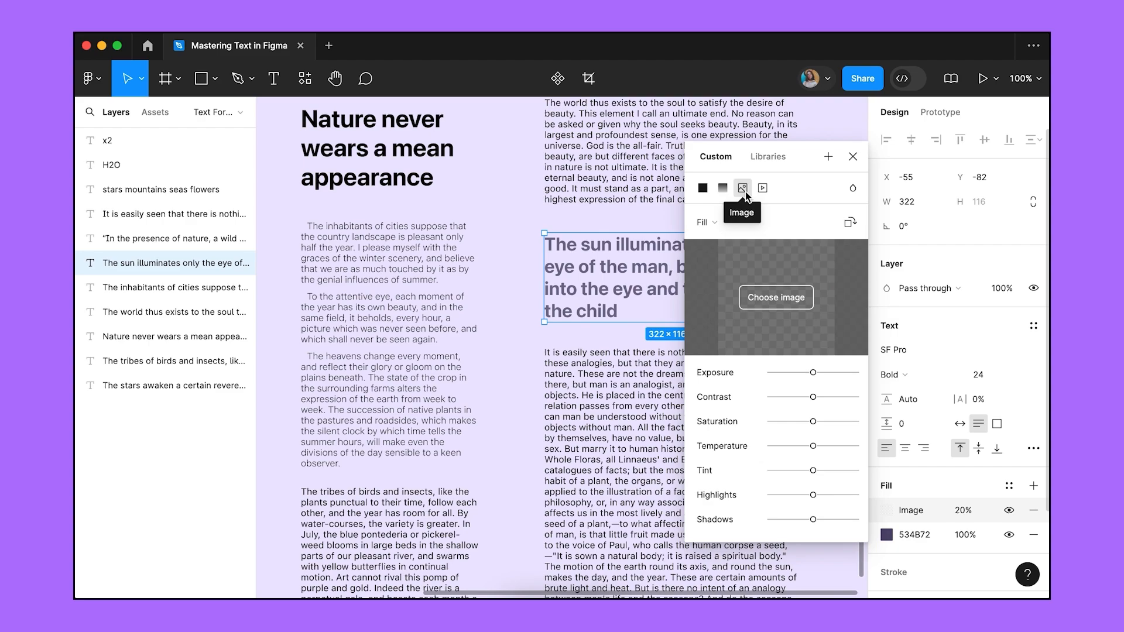
Load the downloaded sunset photo into the image fill at 100% opacity.
{"action": "left_click", "coordinate": [759, 301]}
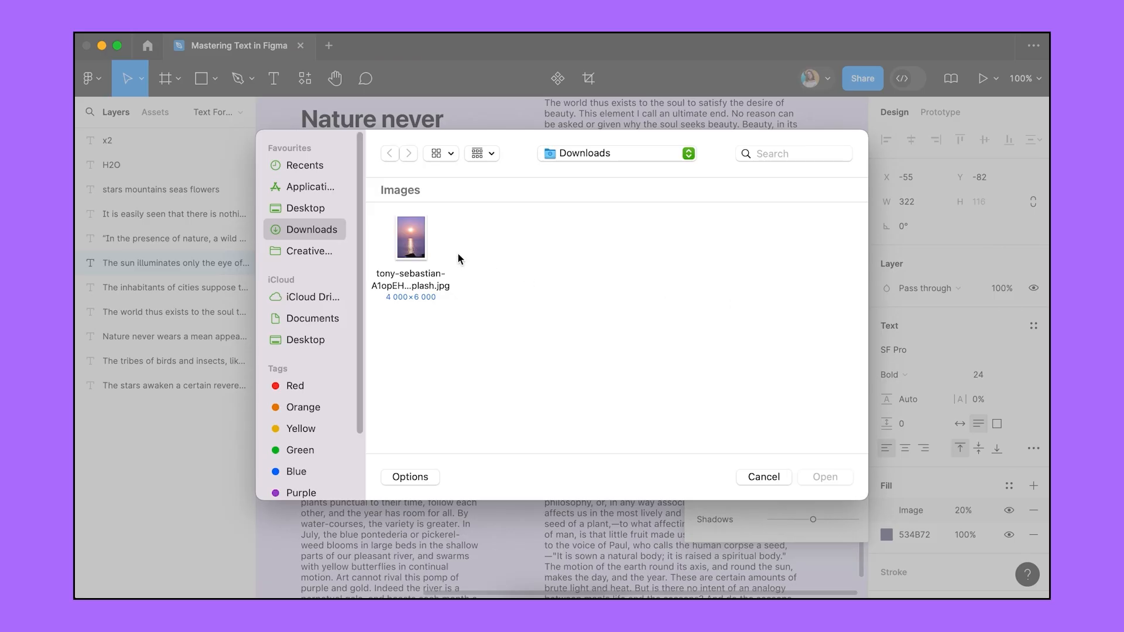
{"action": "left_click", "coordinate": [424, 239]}
{"action": "double_click", "coordinate": [424, 239]}
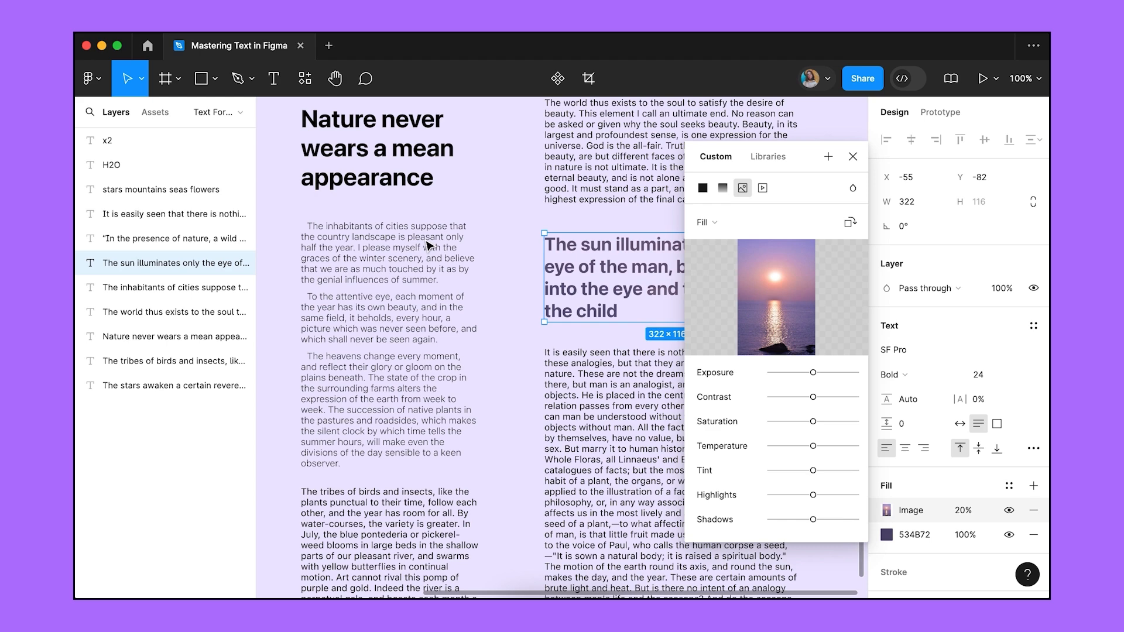
{"action": "left_click", "coordinate": [963, 509]}
{"action": "type", "text": "100"}
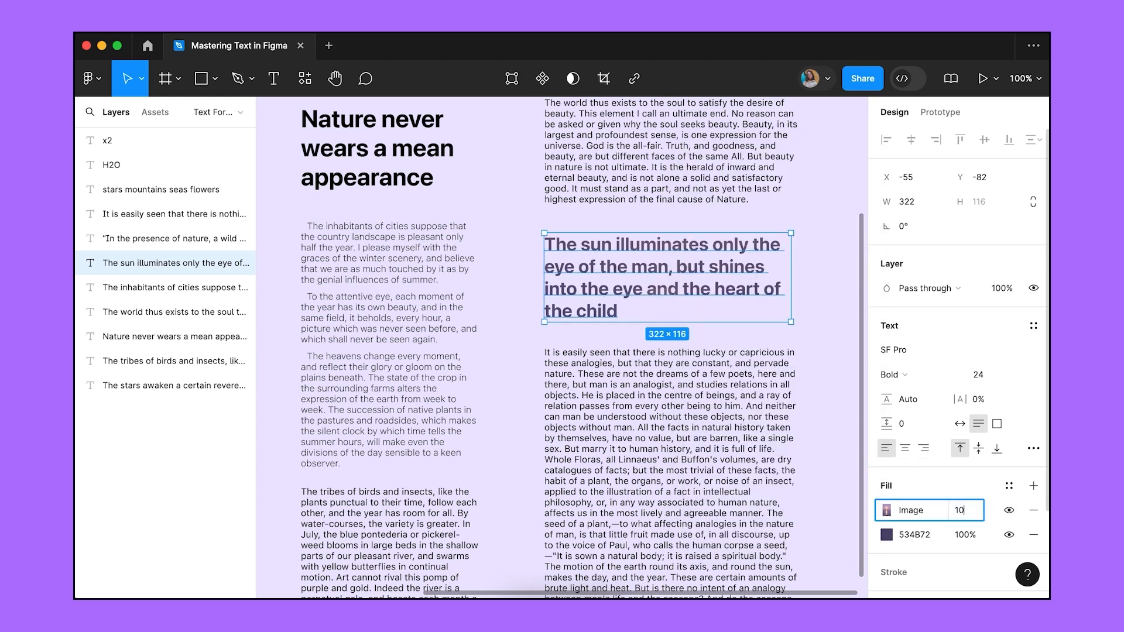
{"action": "key", "text": "Return"}
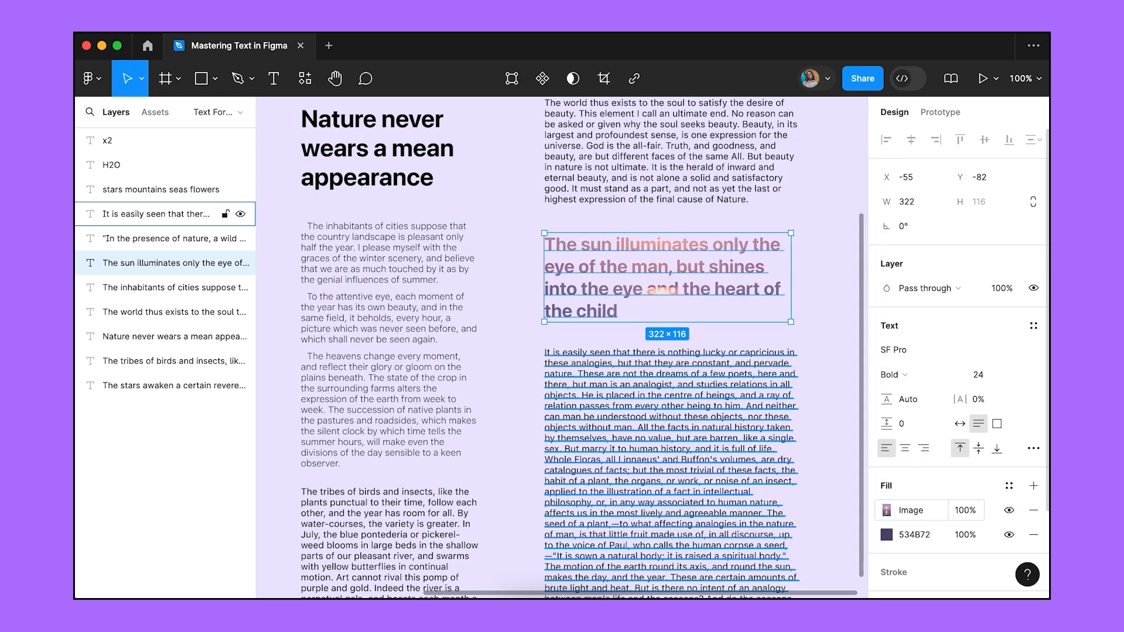
Try an outline stroke and a drop shadow on the heading, then remove both.
{"action": "scroll", "coordinate": [995, 468], "scroll_direction": "down", "scroll_amount": 3}
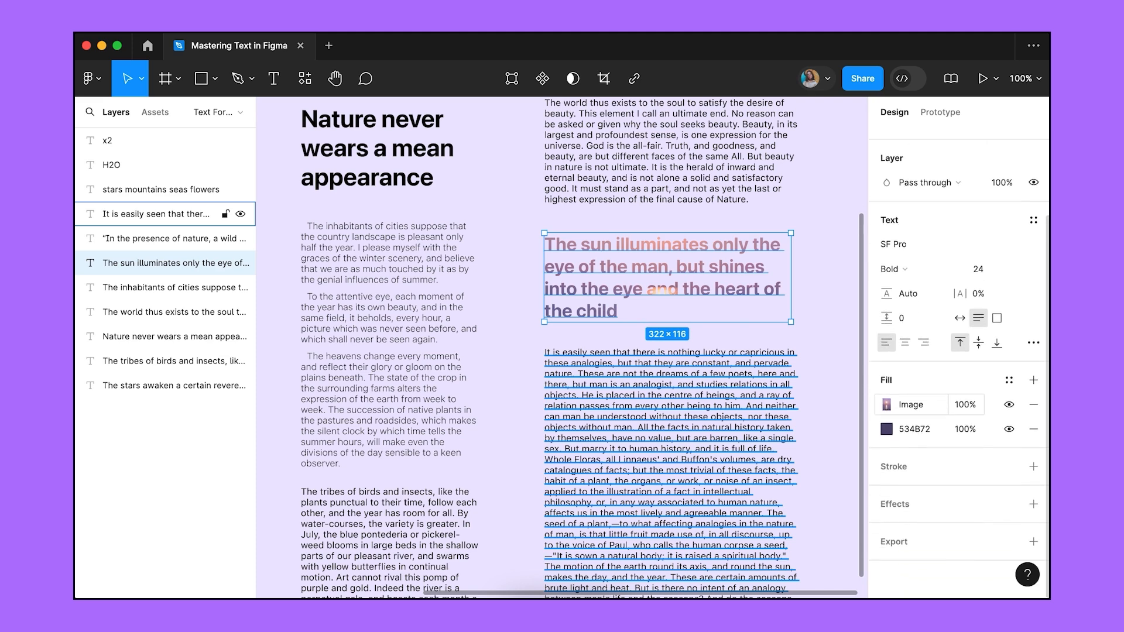
{"action": "left_click", "coordinate": [1033, 467]}
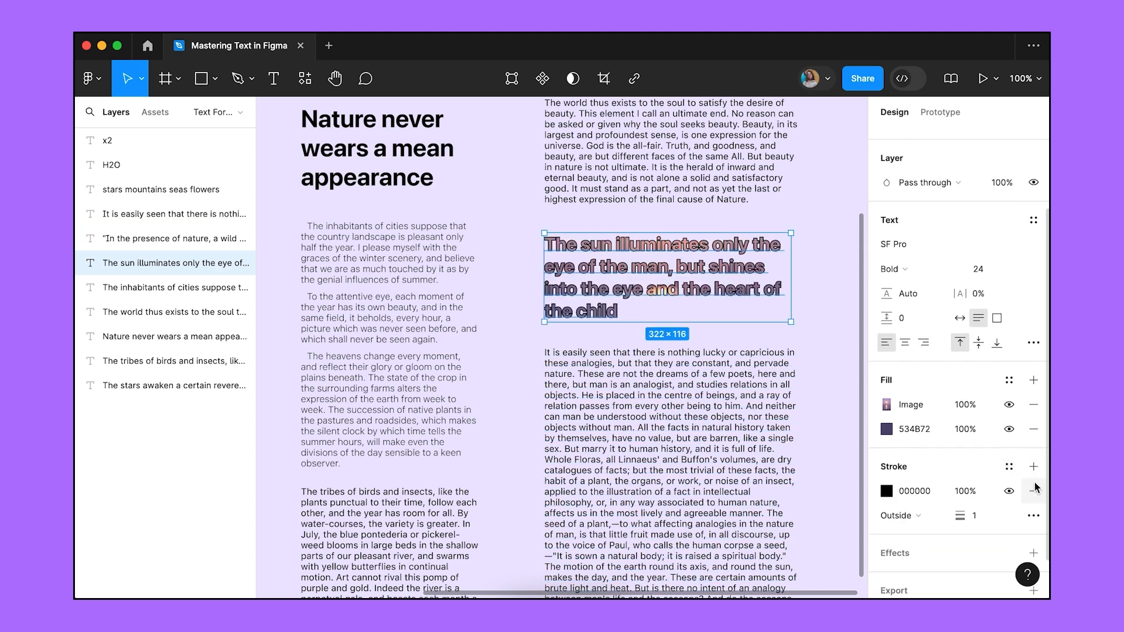
{"action": "left_click", "coordinate": [1034, 491]}
{"action": "left_click", "coordinate": [1034, 504]}
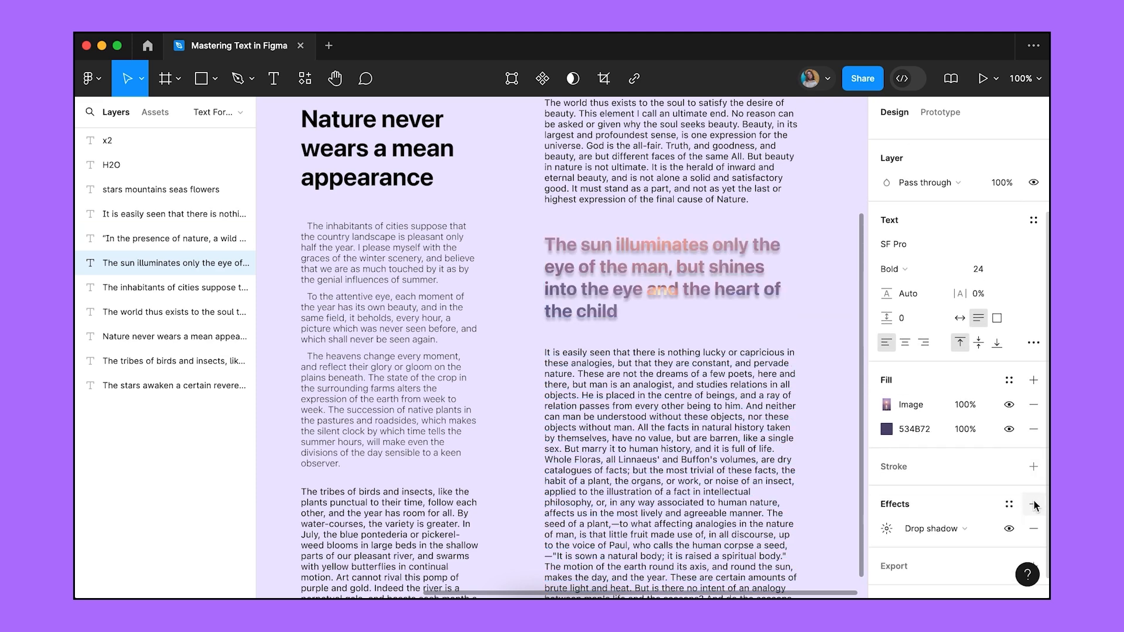
{"action": "left_click", "coordinate": [1033, 528]}
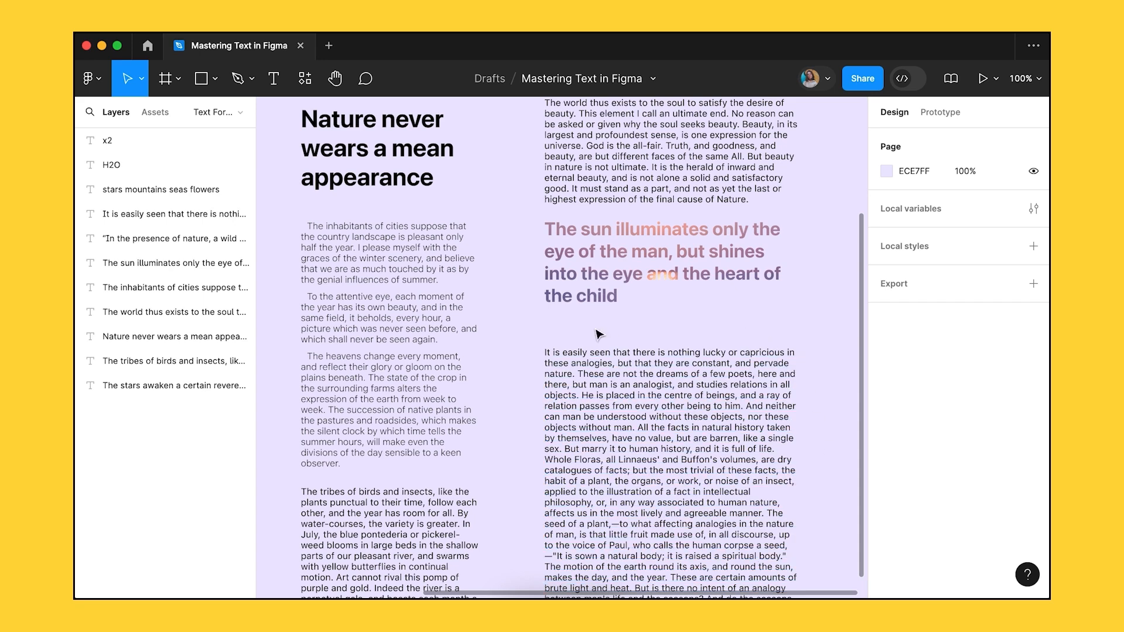
Add the caption 'Written by R. W. Emerson' below the heading, then bring up Safari.
{"action": "key", "text": "t"}
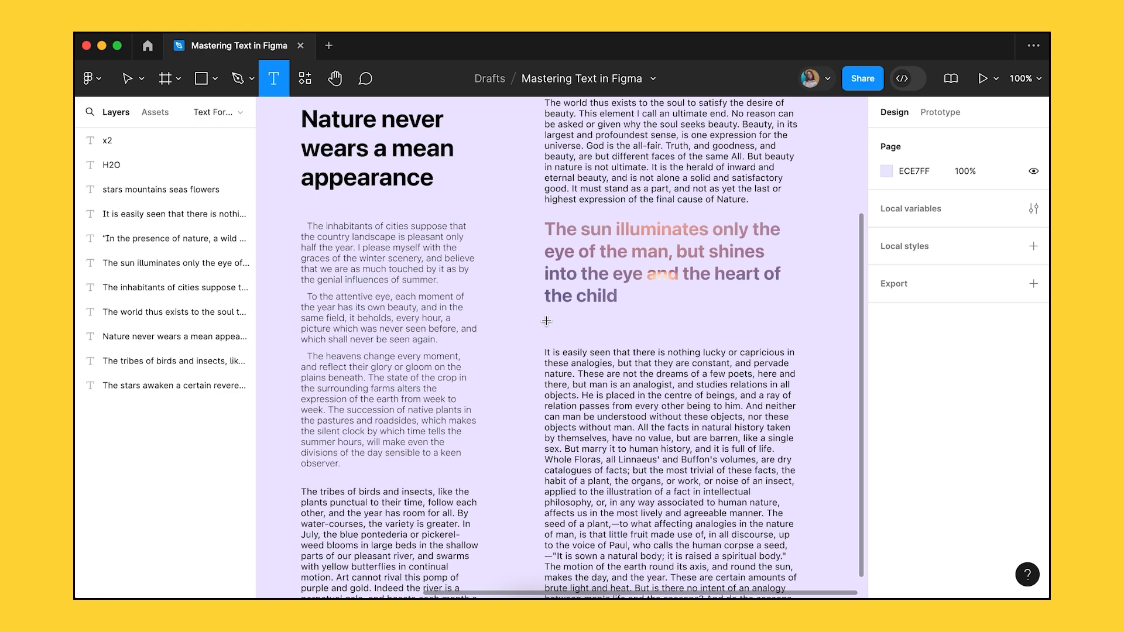
{"action": "left_click", "coordinate": [546, 321]}
{"action": "type", "text": "Written"}
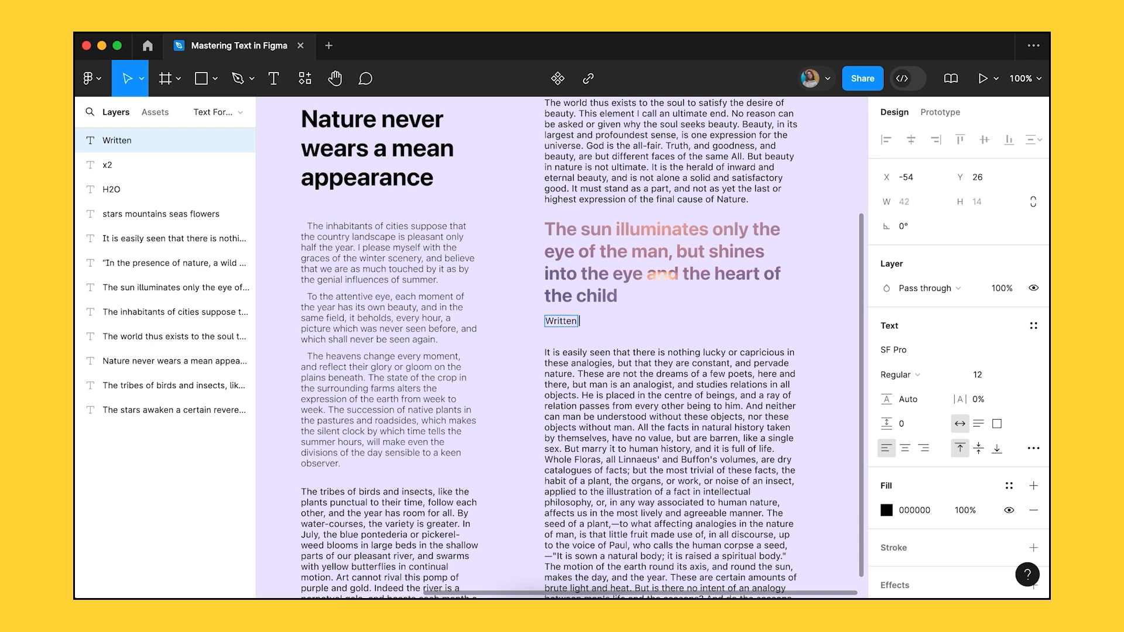
{"action": "type", "text": " by R. W. Emerson"}
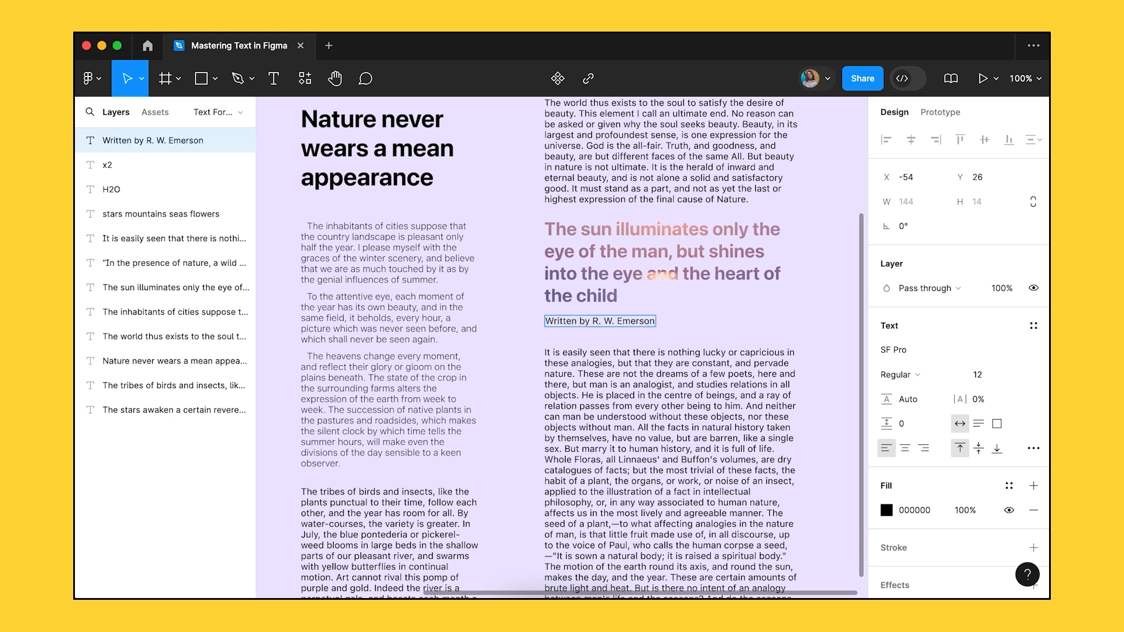
{"action": "left_click", "coordinate": [541, 597]}
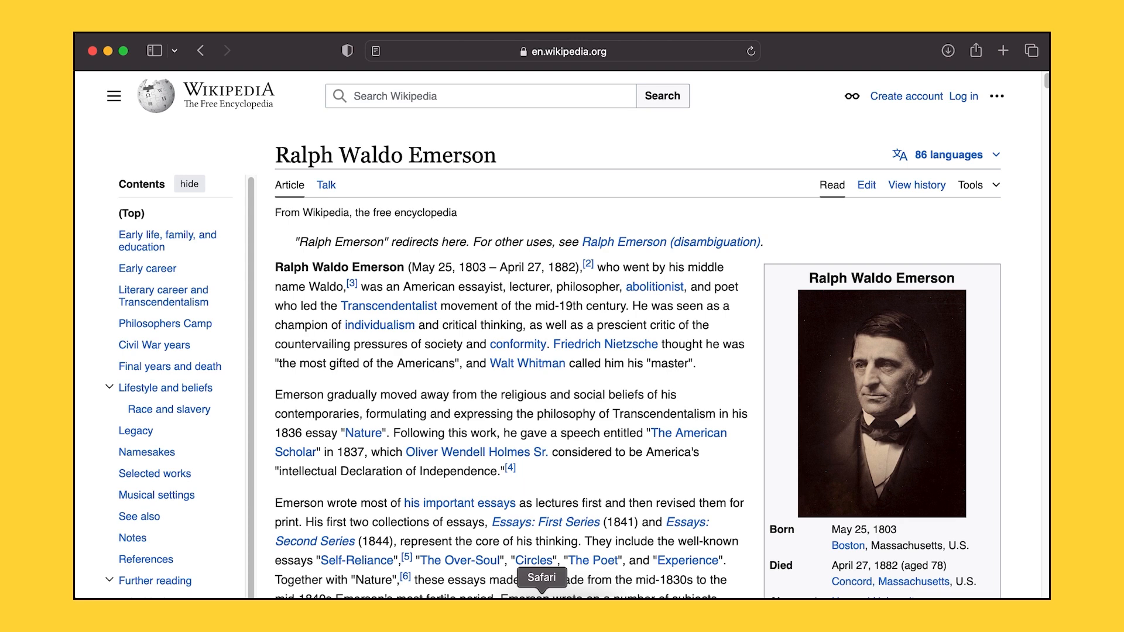
{"action": "left_click", "coordinate": [593, 55]}
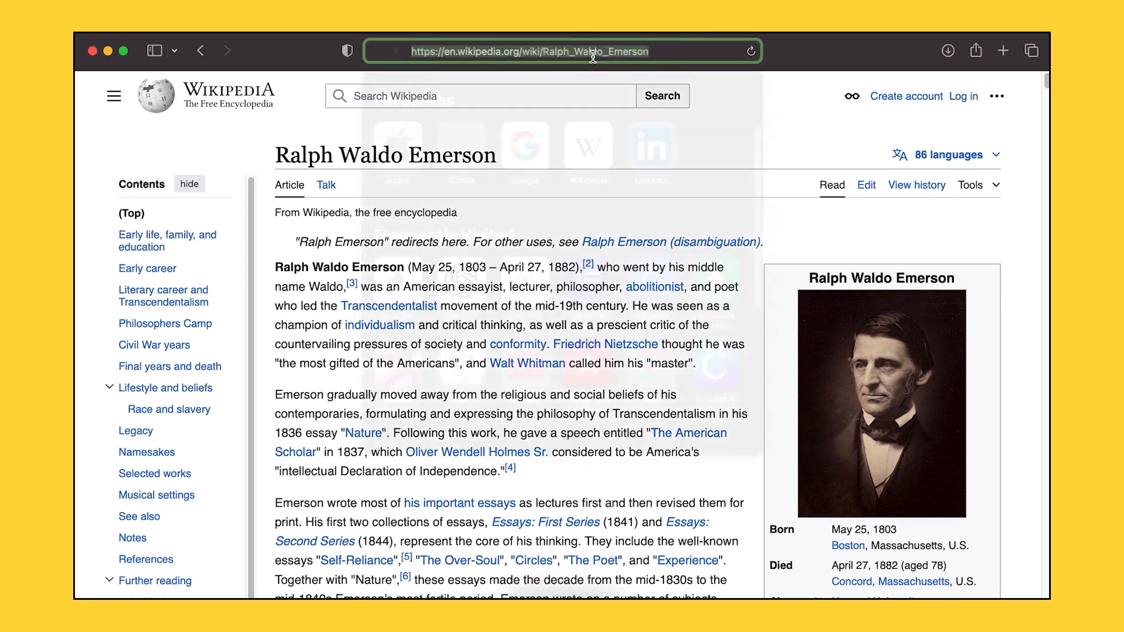
{"action": "right_click", "coordinate": [593, 56]}
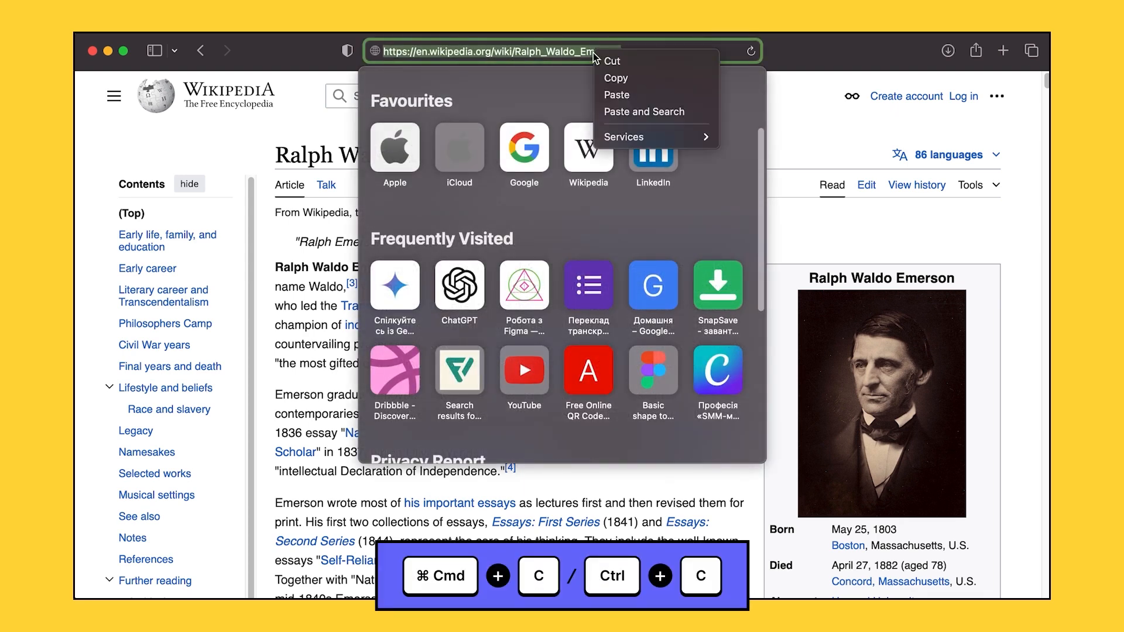
{"action": "left_click", "coordinate": [610, 78]}
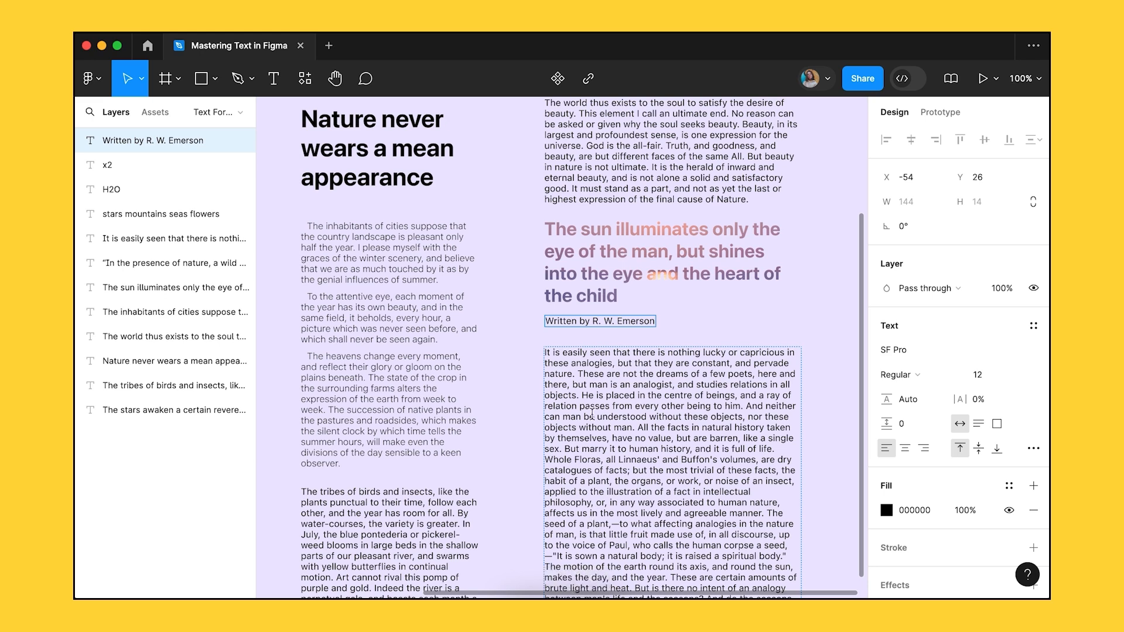
Link 'R. W. Emerson' in the credit to the copied Wikipedia URL and open the link for editing.
{"action": "left_click_drag", "start_coordinate": [592, 319], "coordinate": [656, 319]}
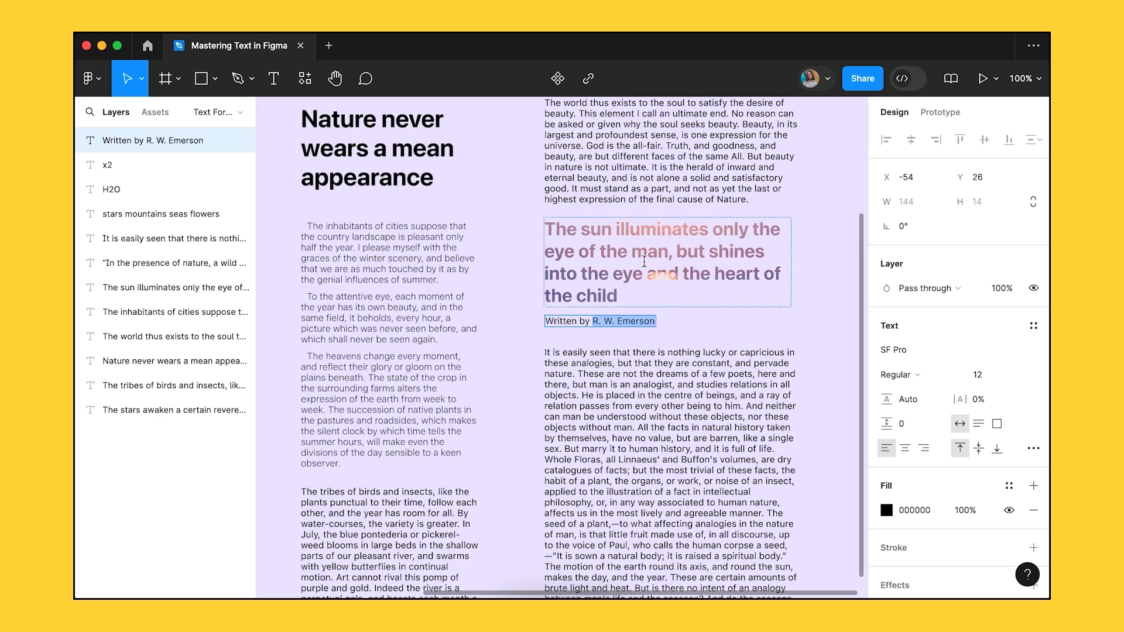
{"action": "left_click", "coordinate": [588, 78]}
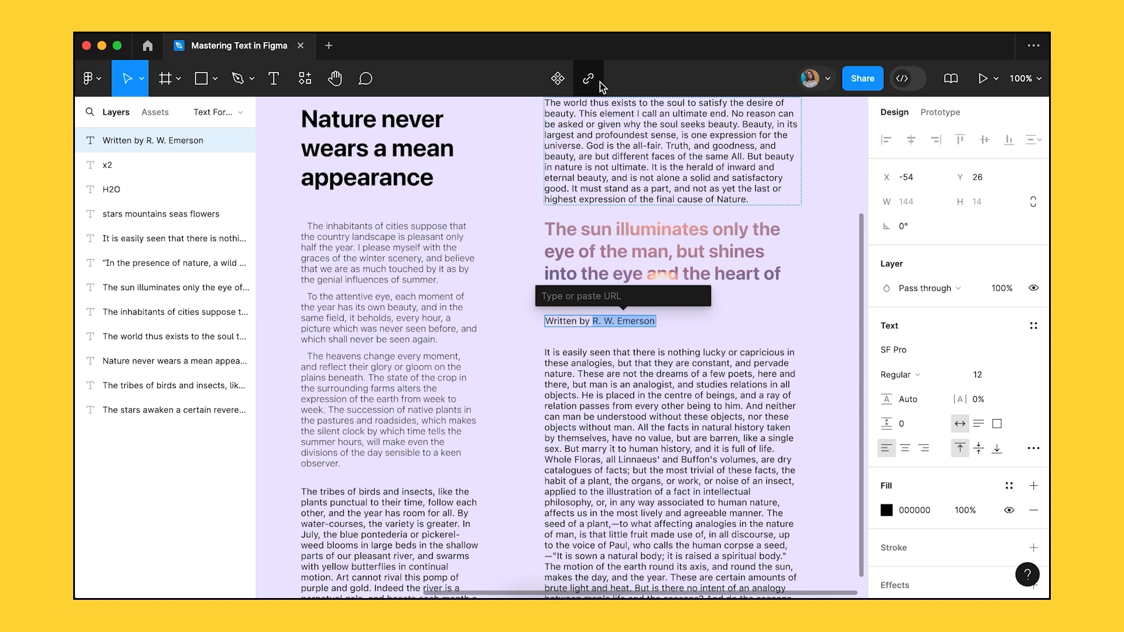
{"action": "key", "text": "super+v"}
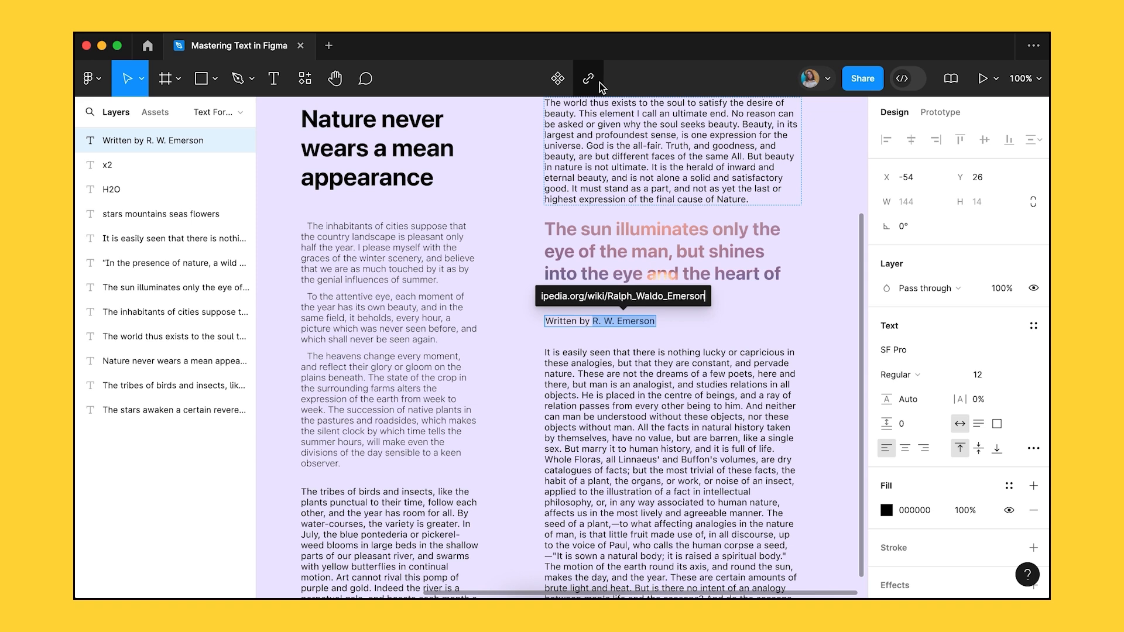
{"action": "key", "text": "Return"}
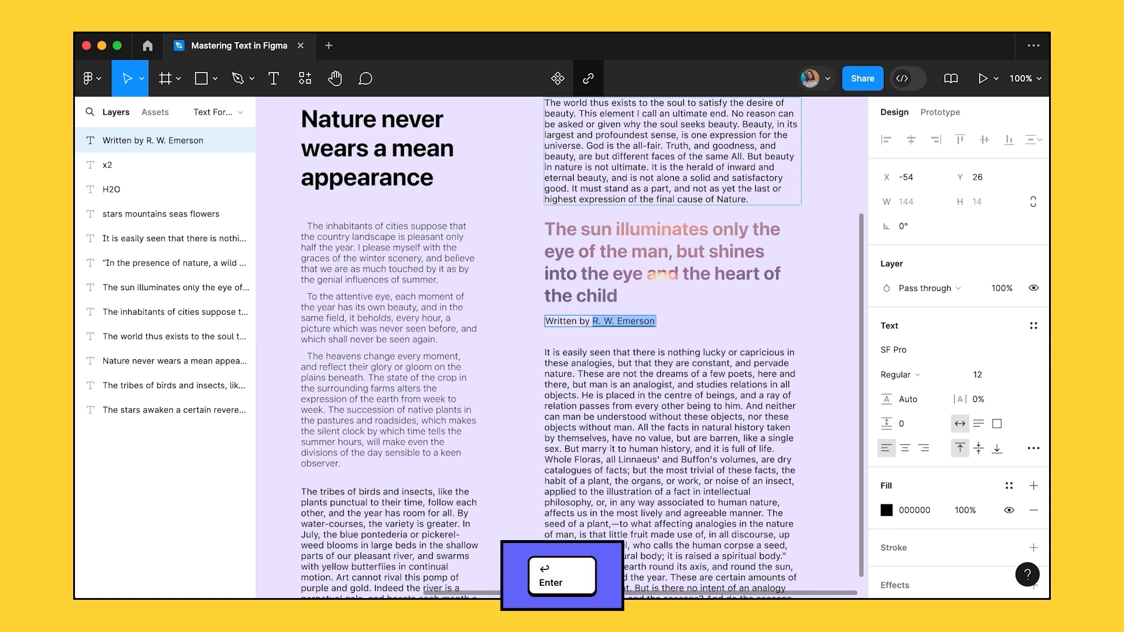
{"action": "mouse_move", "coordinate": [639, 321]}
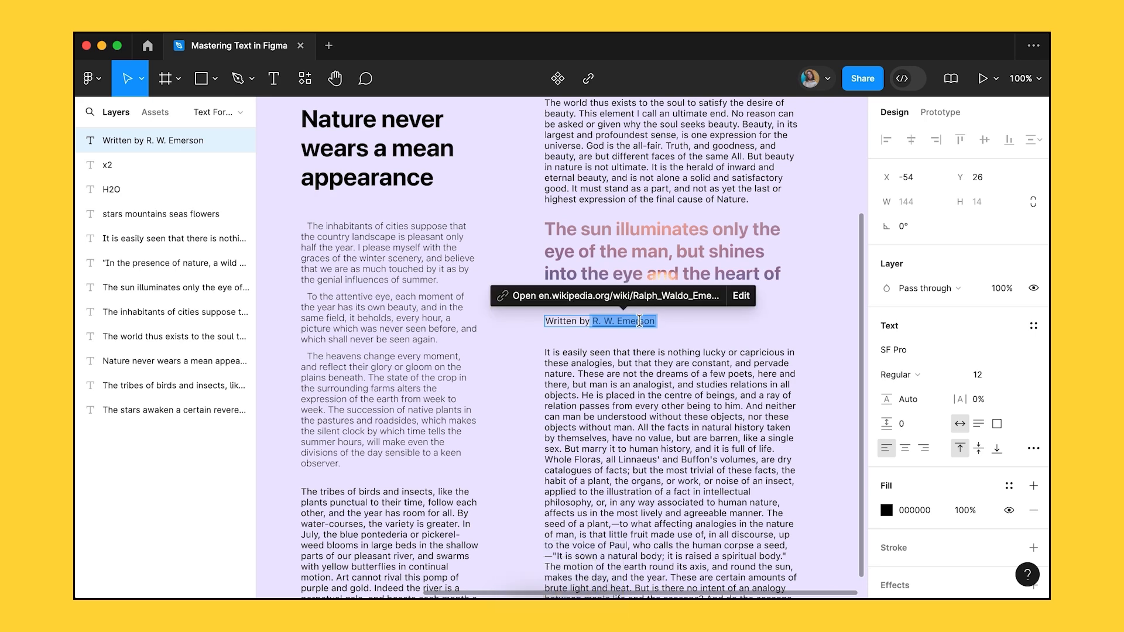
{"action": "left_click", "coordinate": [741, 296]}
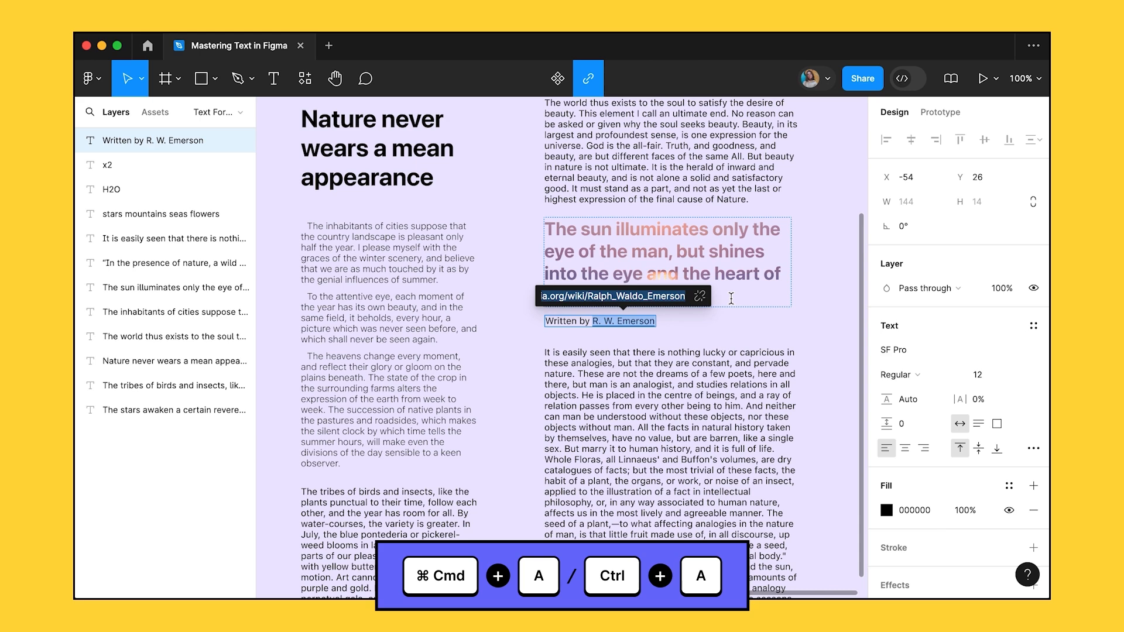
Clear the old link, reselect the author's name, and re-link it with Cmd+K and the pasted URL.
{"action": "key", "text": "Delete"}
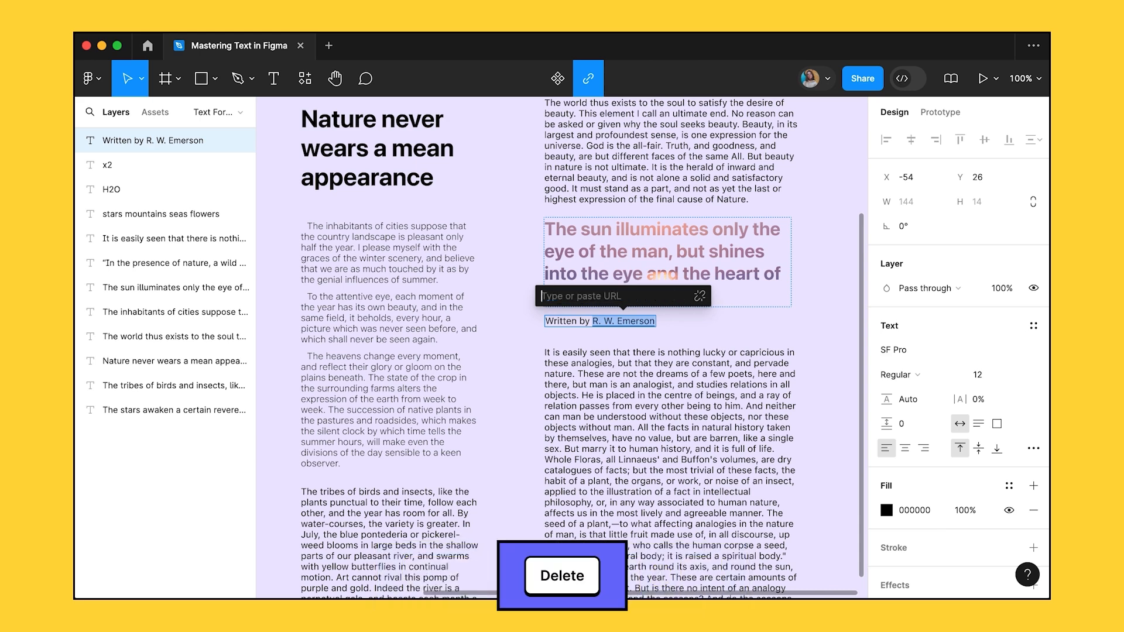
{"action": "key", "text": "Escape"}
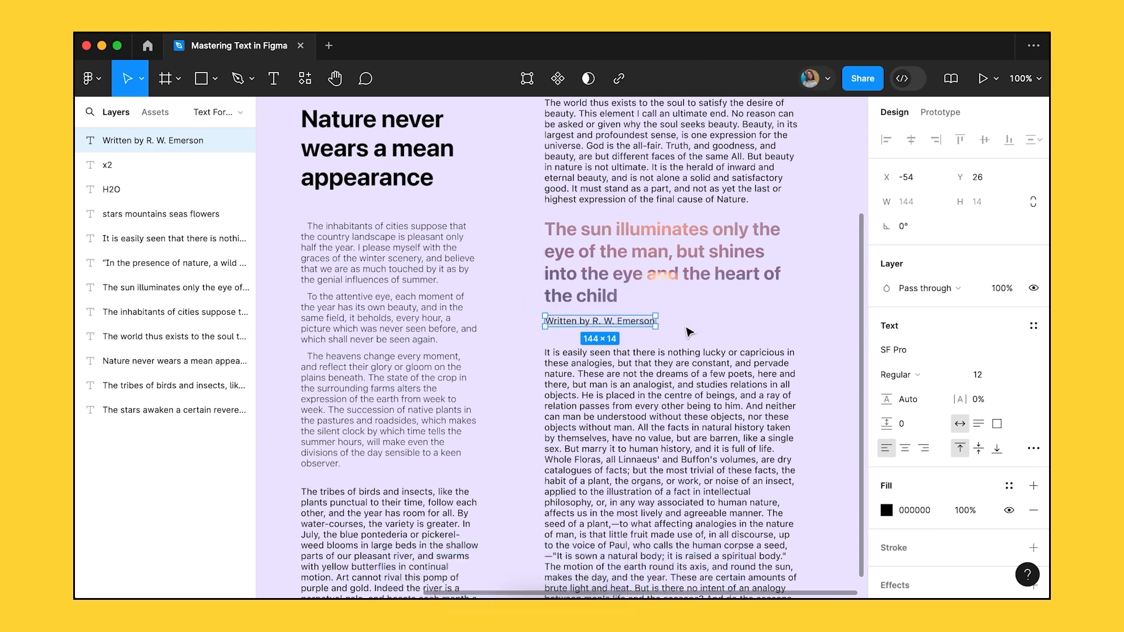
{"action": "key", "text": "Return"}
{"action": "left_click_drag", "start_coordinate": [592, 321], "coordinate": [654, 317]}
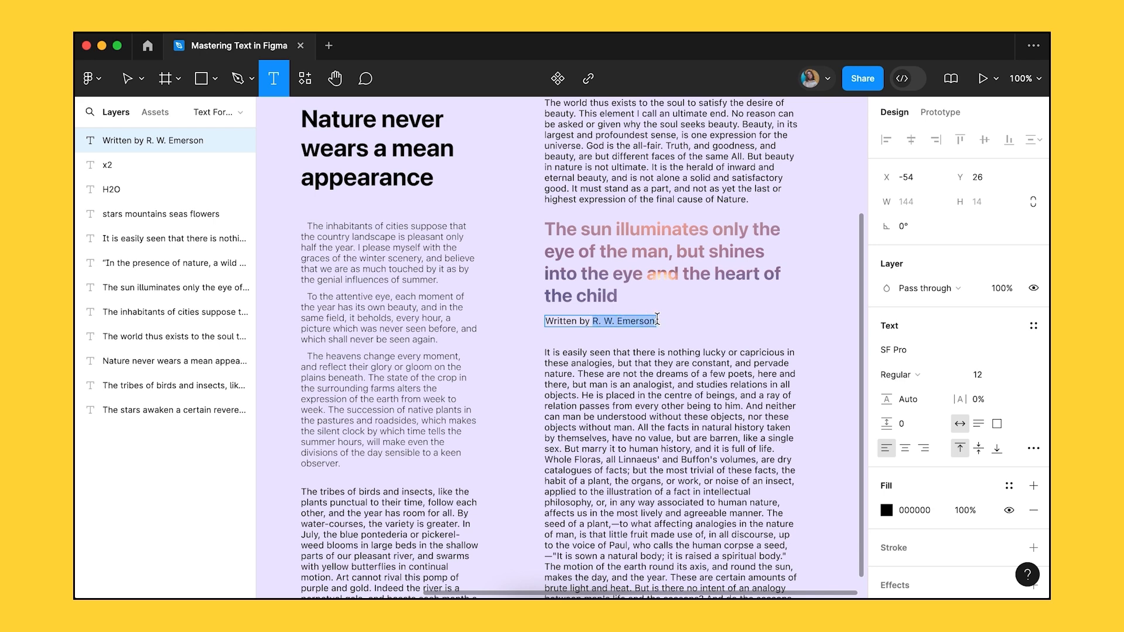
{"action": "key", "text": "super+k"}
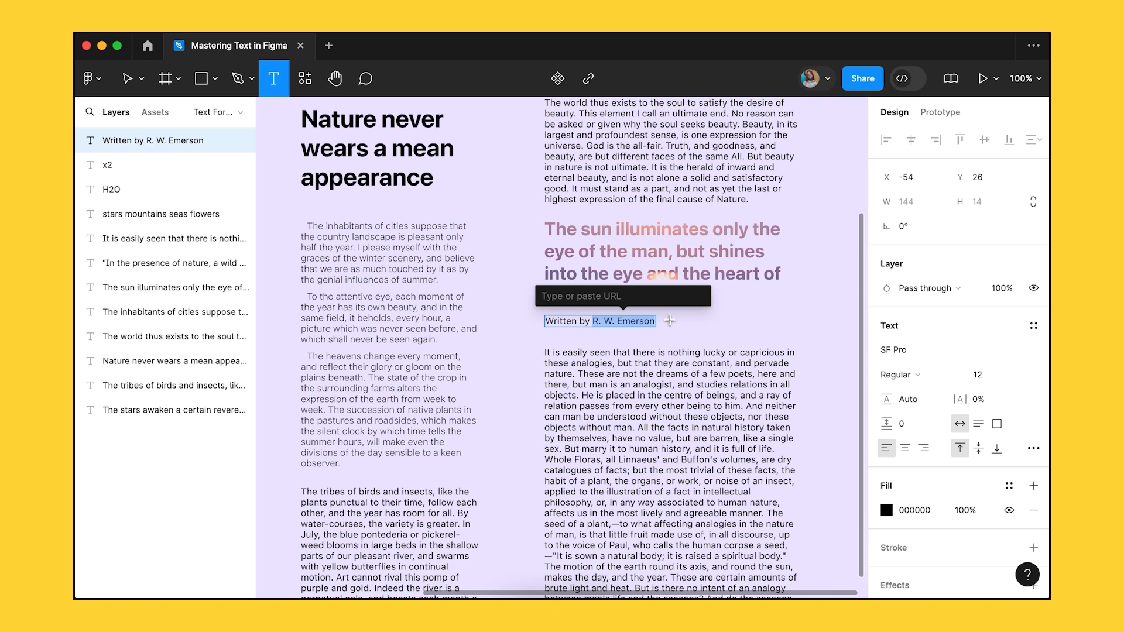
{"action": "key", "text": "super+v"}
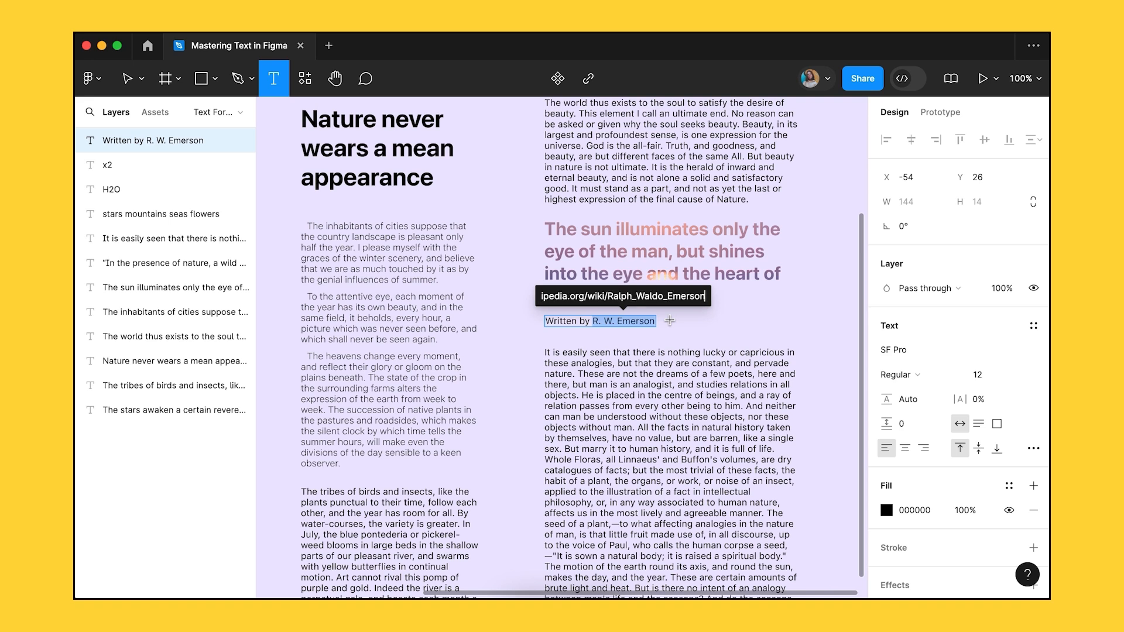
{"action": "key", "text": "Return"}
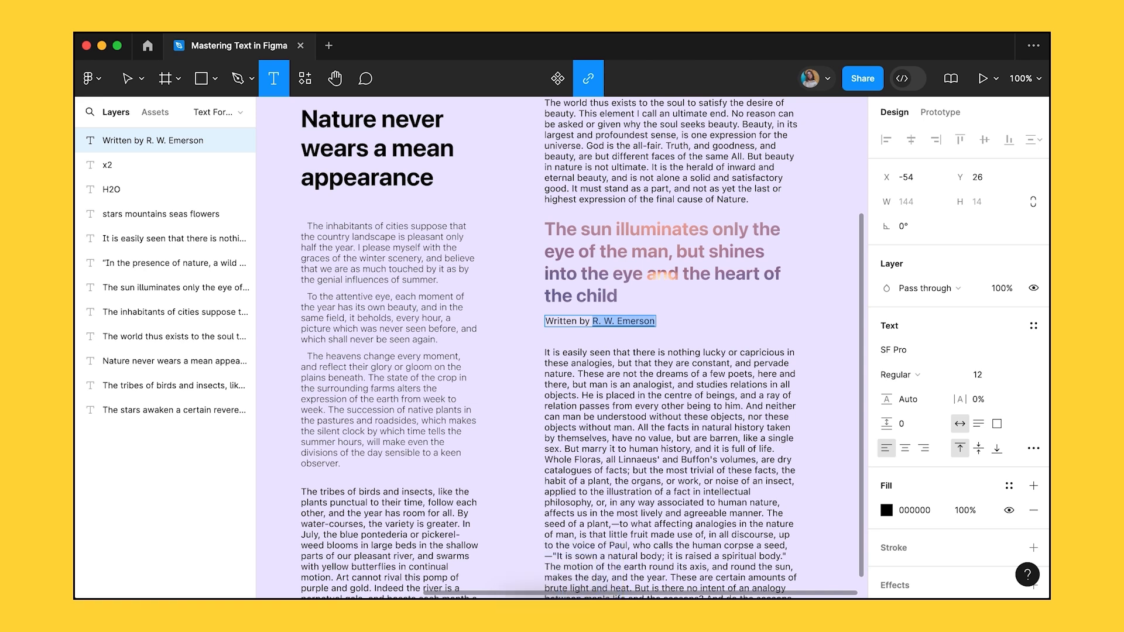
Undo that link, paste the URL directly onto the name, and delete the stray empty text layer.
{"action": "key", "text": "super+z"}
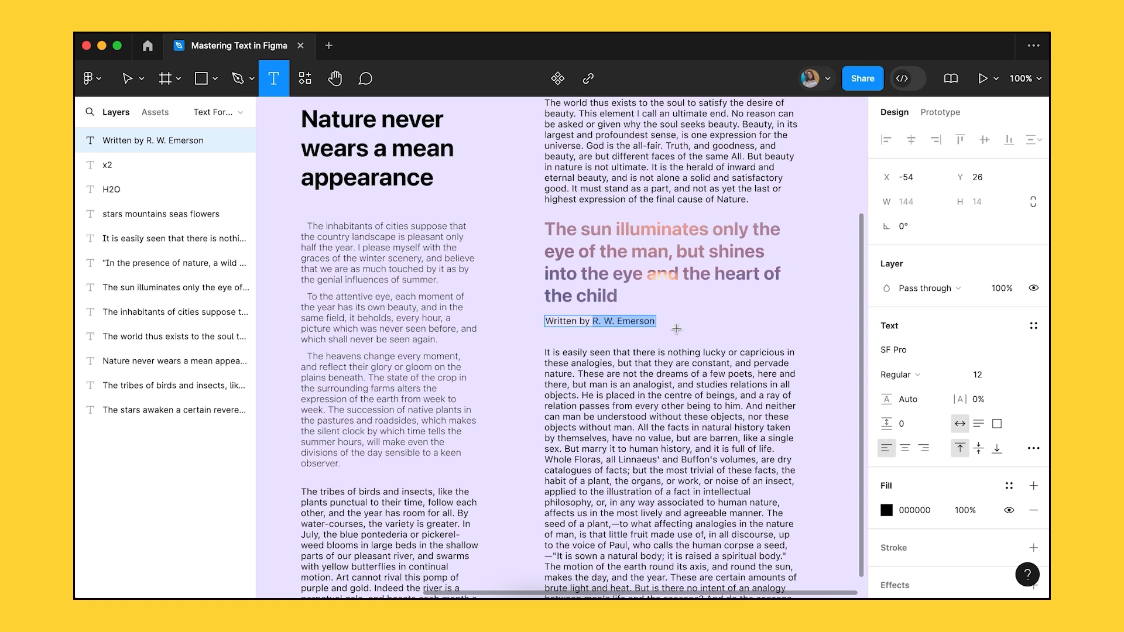
{"action": "key", "text": "super+v"}
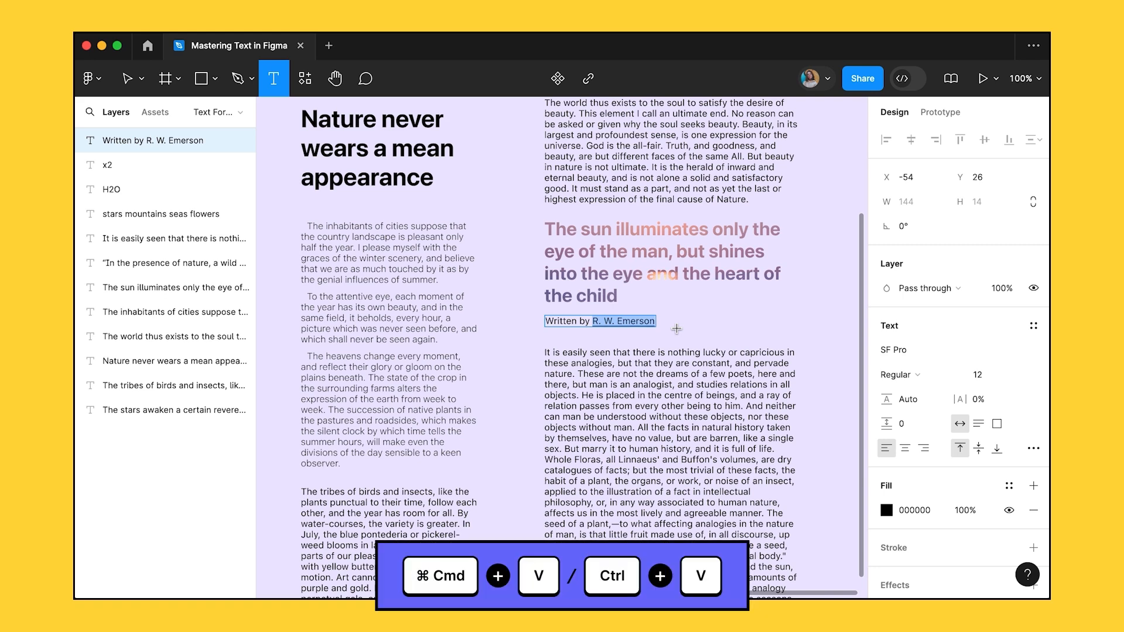
{"action": "left_click", "coordinate": [818, 354]}
{"action": "key", "text": "Escape"}
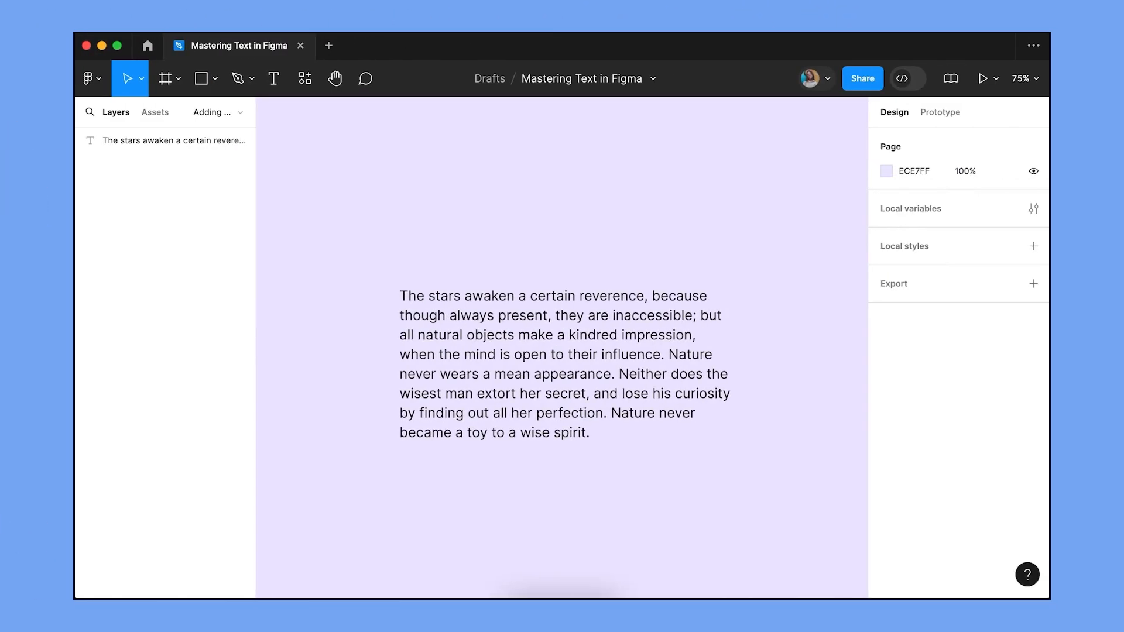
Filter the stars paragraph's font list to Google fonts and set it in Lato.
{"action": "left_click", "coordinate": [625, 402]}
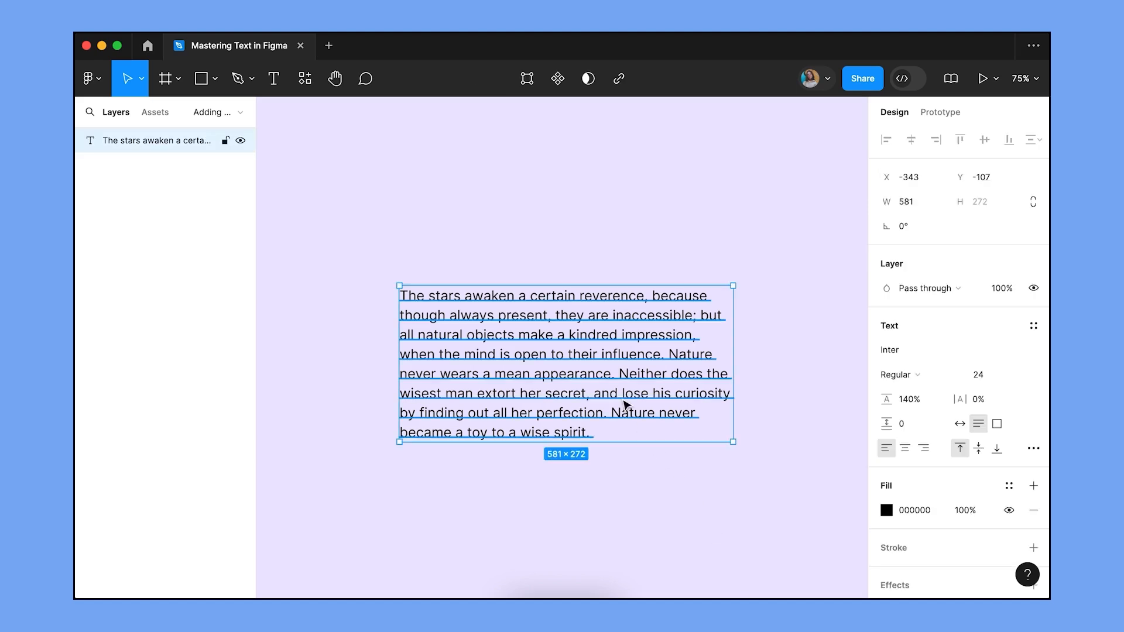
{"action": "left_click", "coordinate": [899, 349]}
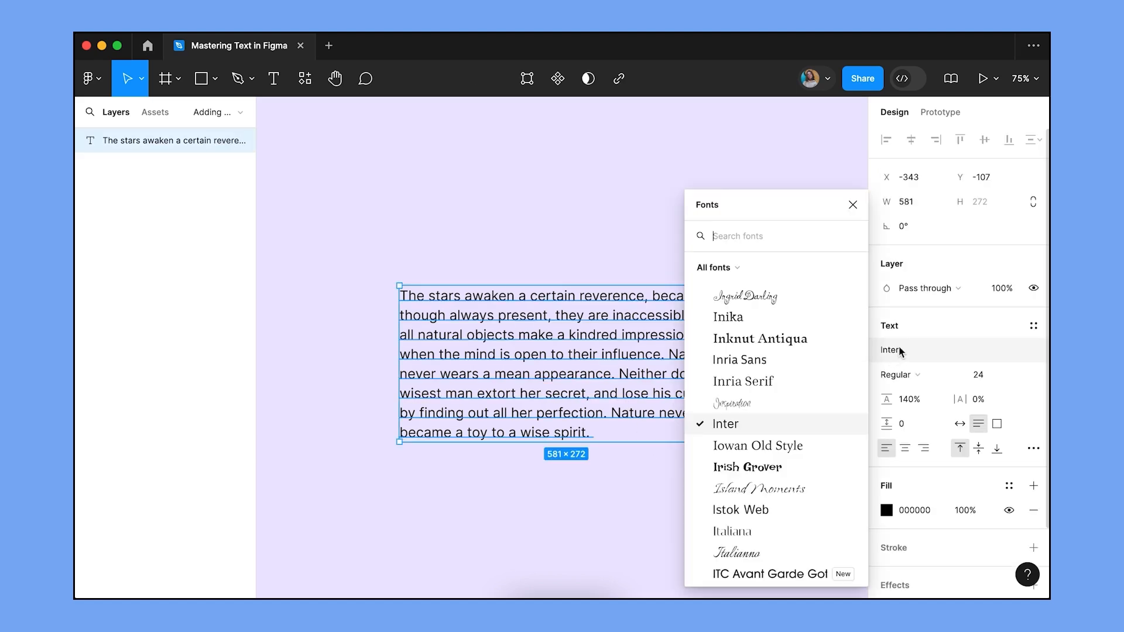
{"action": "left_click", "coordinate": [747, 268]}
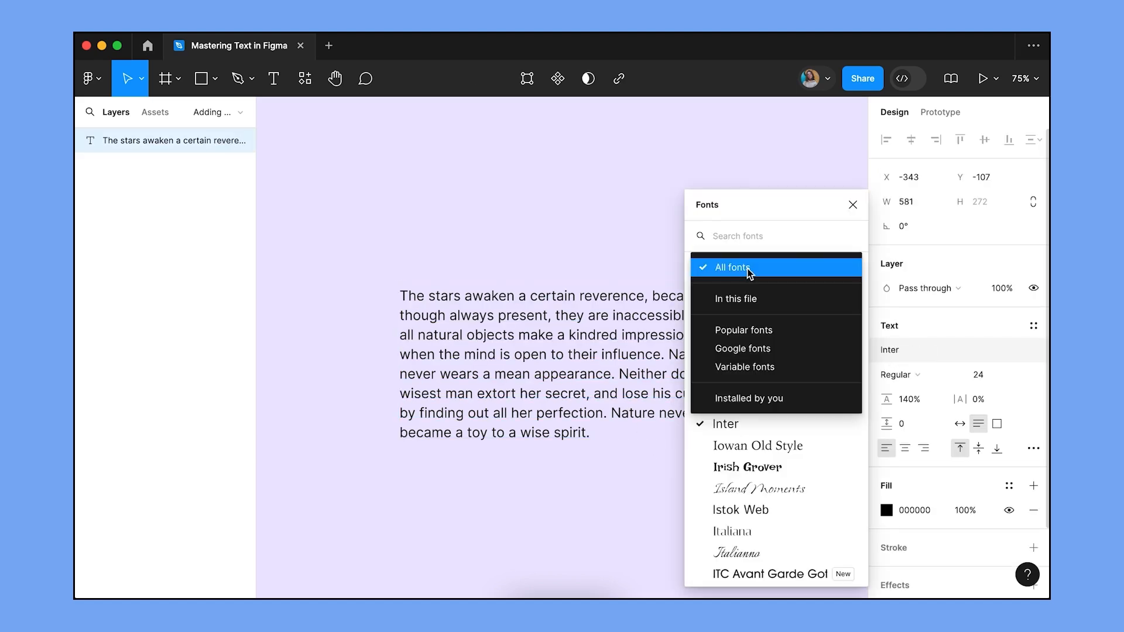
{"action": "left_click", "coordinate": [742, 349]}
{"action": "scroll", "coordinate": [740, 515], "scroll_direction": "down", "scroll_amount": 4}
{"action": "scroll", "coordinate": [739, 515], "scroll_direction": "down", "scroll_amount": 5}
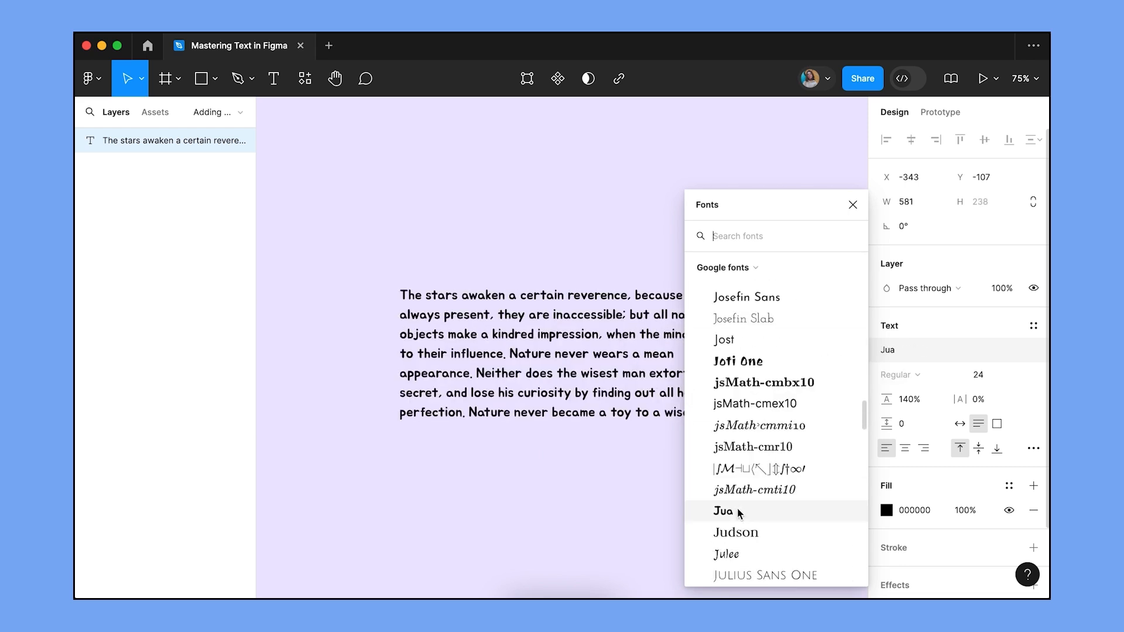
{"action": "scroll", "coordinate": [739, 513], "scroll_direction": "down", "scroll_amount": 6}
{"action": "scroll", "coordinate": [738, 513], "scroll_direction": "down", "scroll_amount": 10}
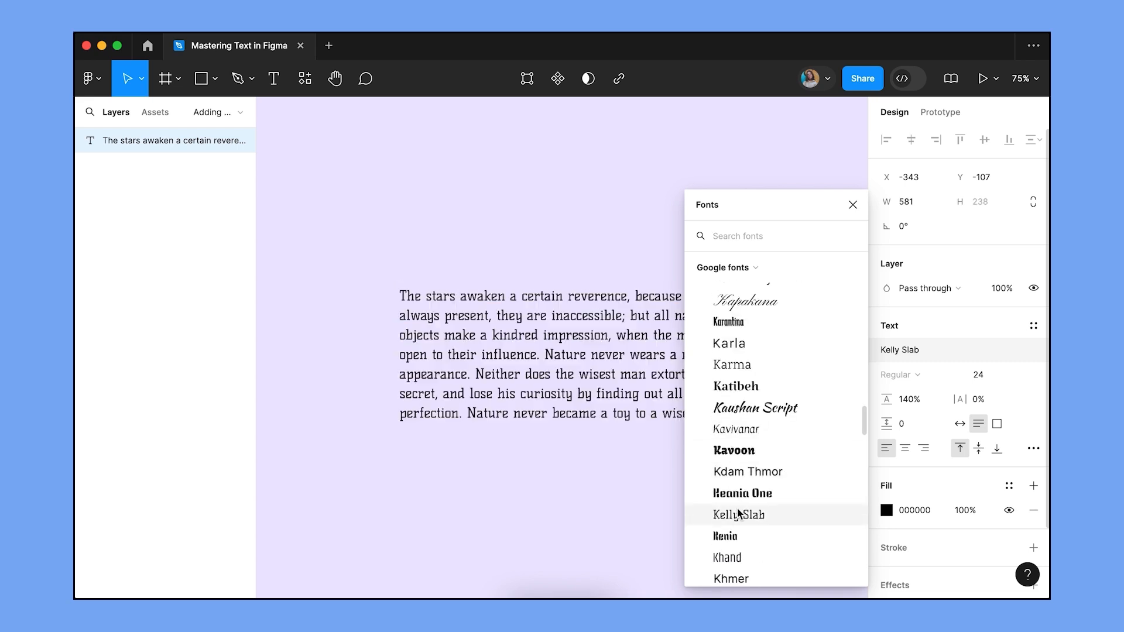
{"action": "scroll", "coordinate": [738, 514], "scroll_direction": "down", "scroll_amount": 8}
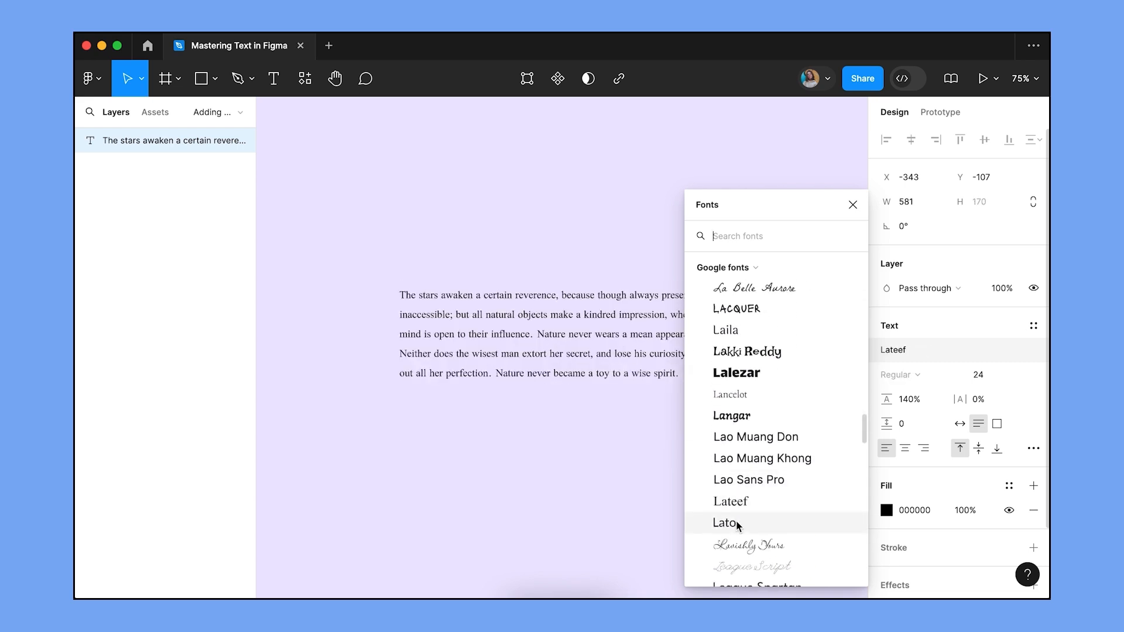
{"action": "left_click", "coordinate": [738, 528]}
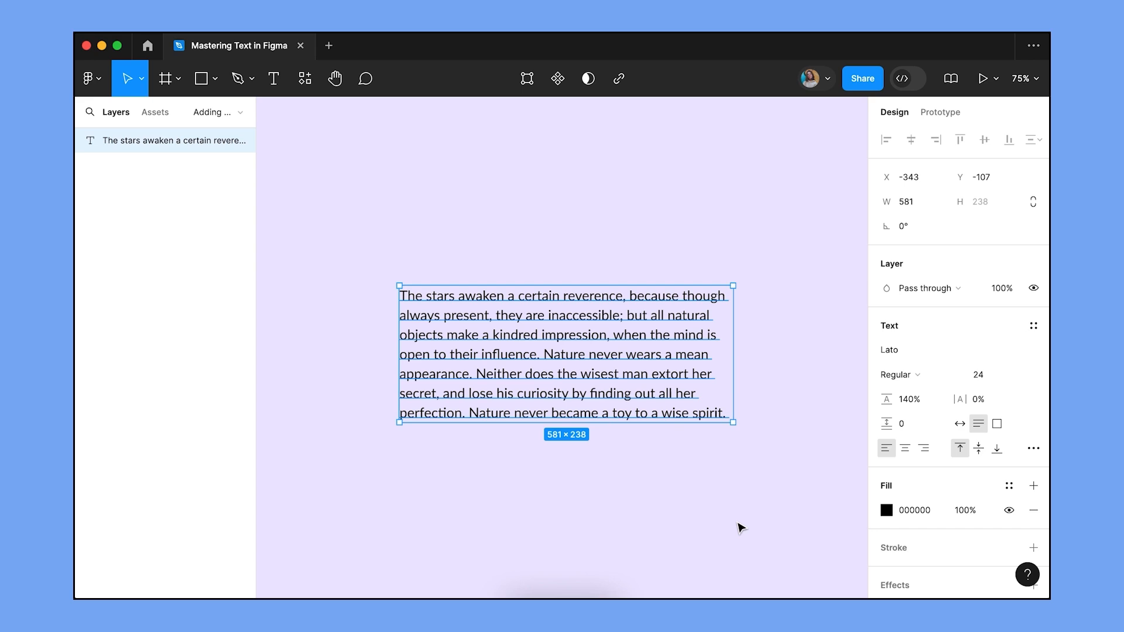
{"action": "left_click", "coordinate": [739, 528]}
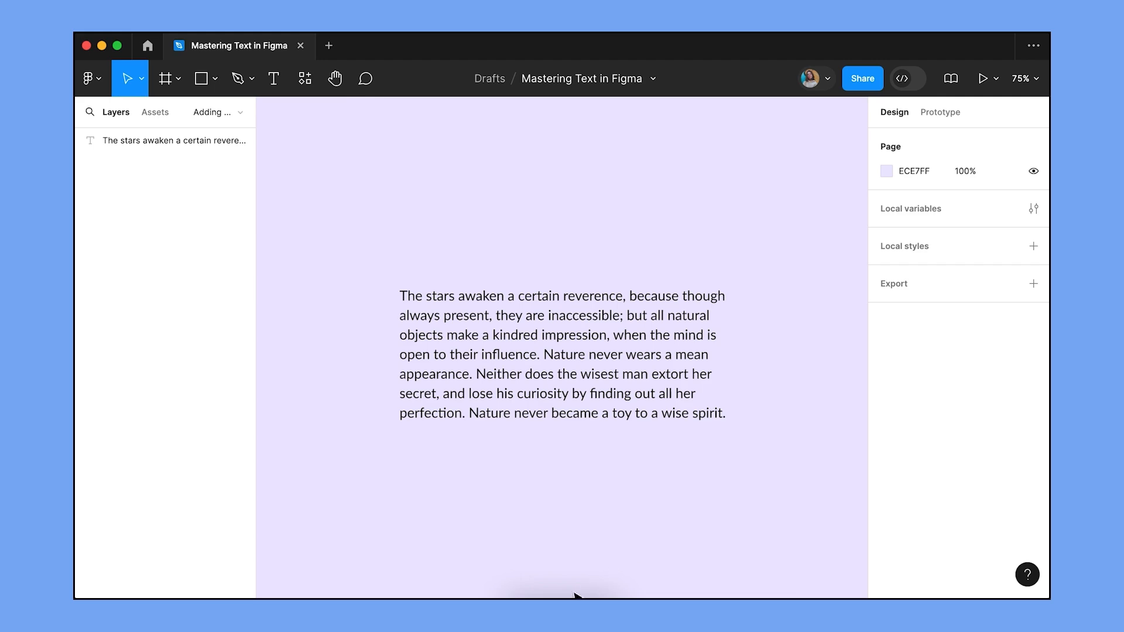
In Safari, scroll The League of Moveable Type's Fanwood page and download the font package.
{"action": "left_click", "coordinate": [543, 589]}
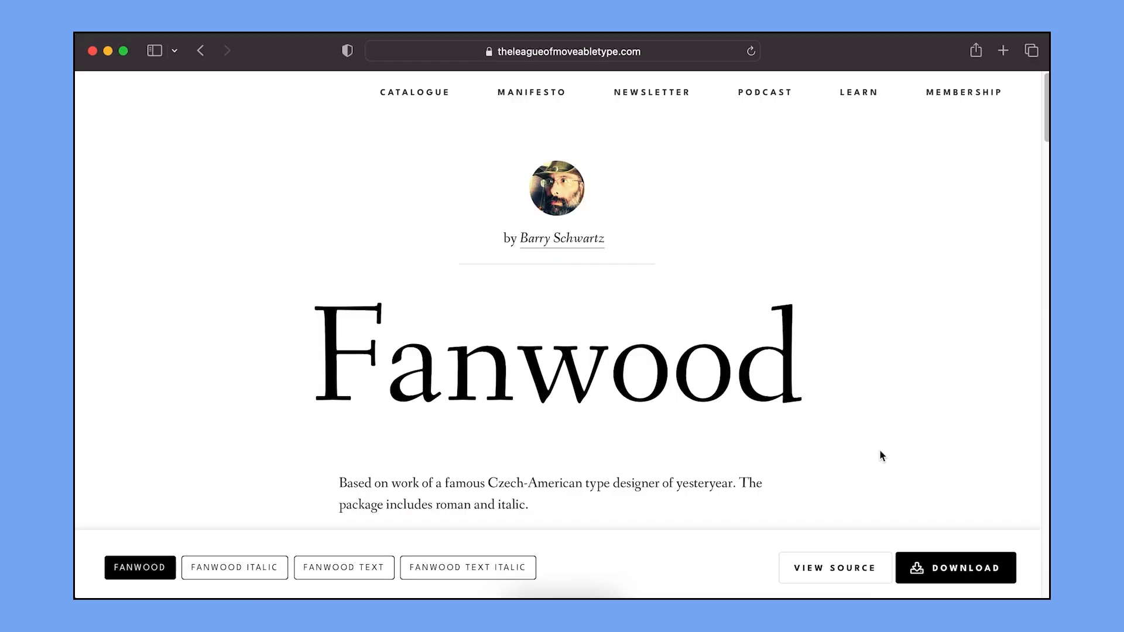
{"action": "scroll", "coordinate": [881, 456], "scroll_direction": "down", "scroll_amount": 10}
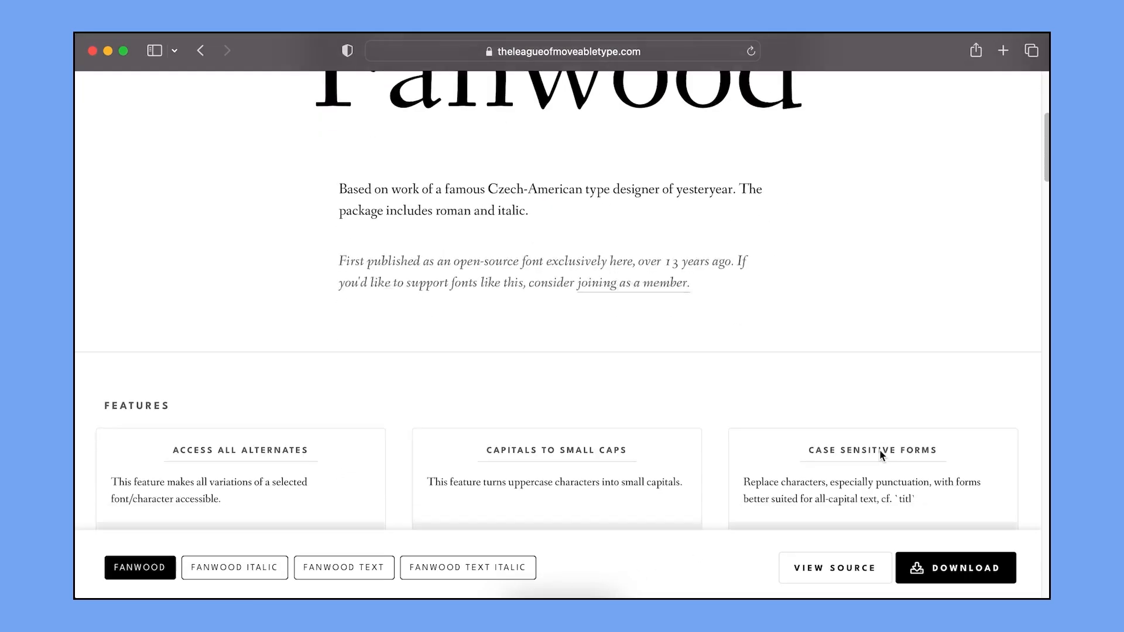
{"action": "scroll", "coordinate": [879, 449], "scroll_direction": "down", "scroll_amount": 20}
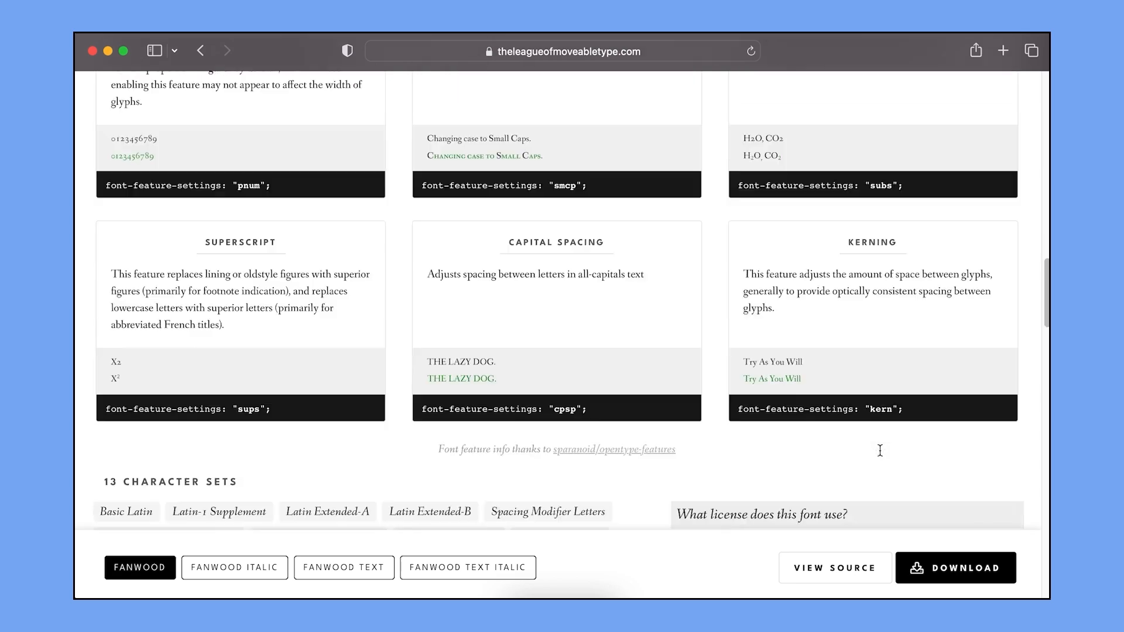
{"action": "scroll", "coordinate": [879, 448], "scroll_direction": "down", "scroll_amount": 3}
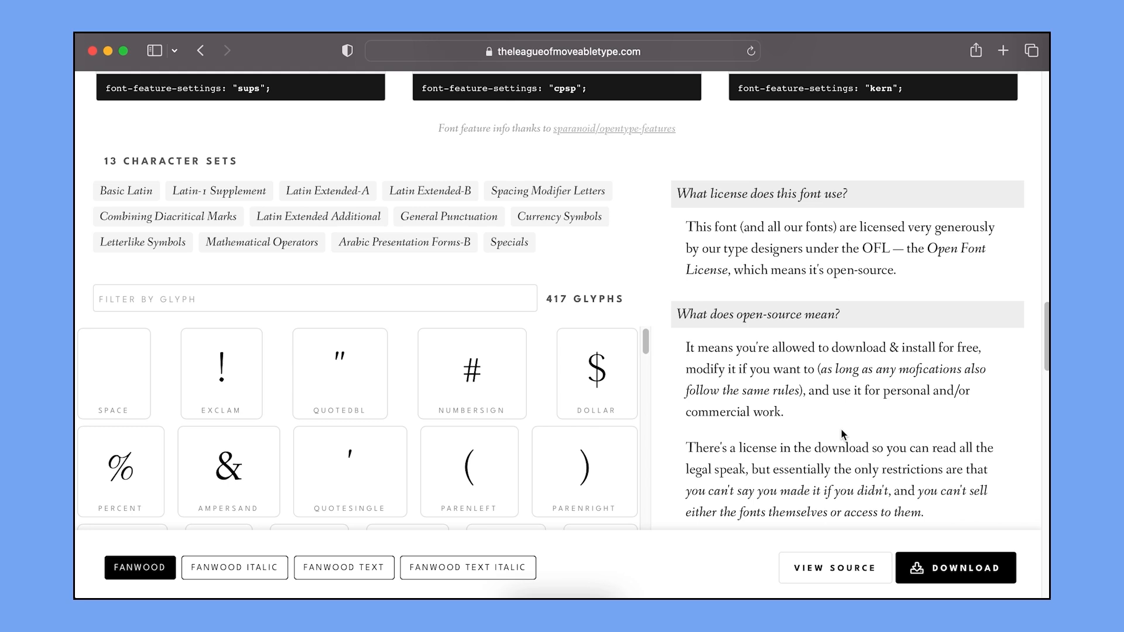
{"action": "left_click", "coordinate": [929, 561]}
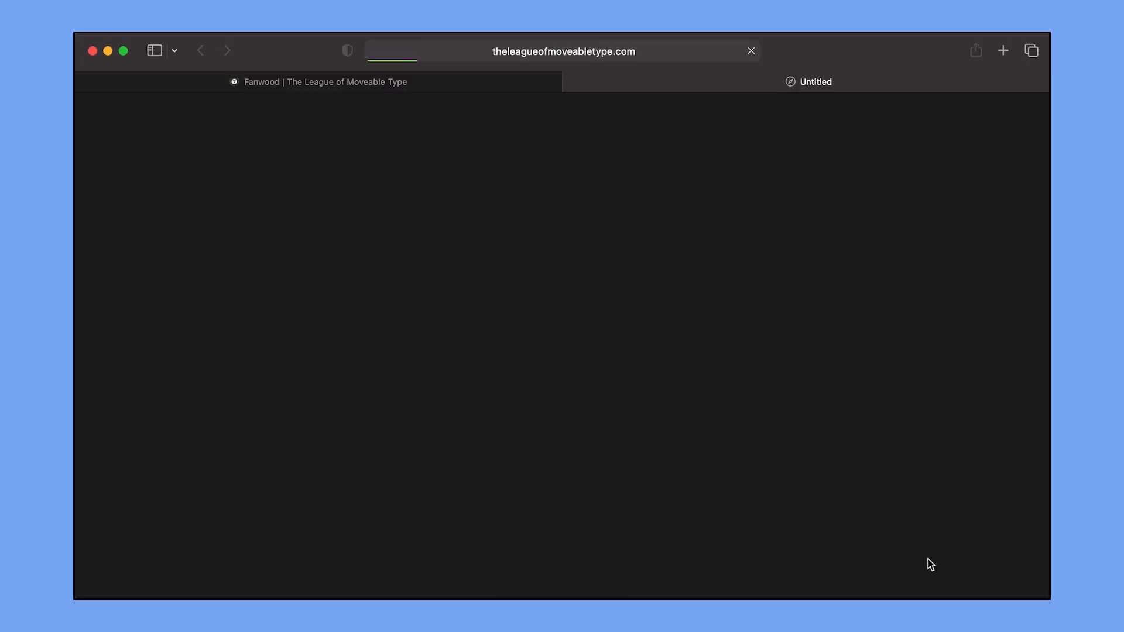
Extract fanwood-master.zip from Downloads and open its four Fanwood font files in Font Book.
{"action": "left_click", "coordinate": [947, 52]}
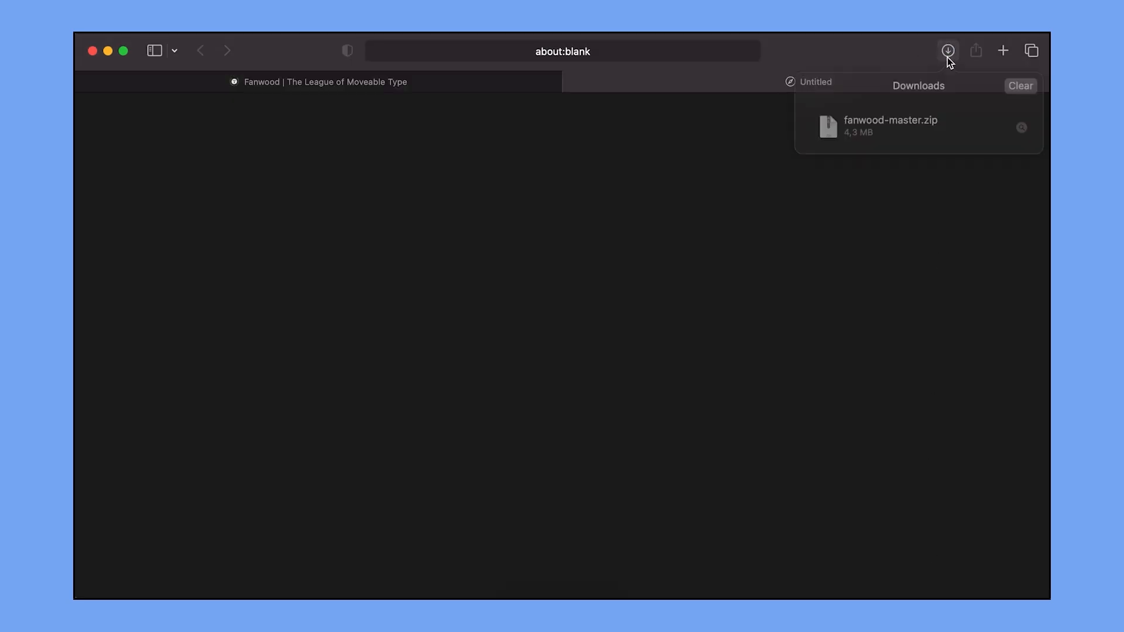
{"action": "double_click", "coordinate": [882, 129]}
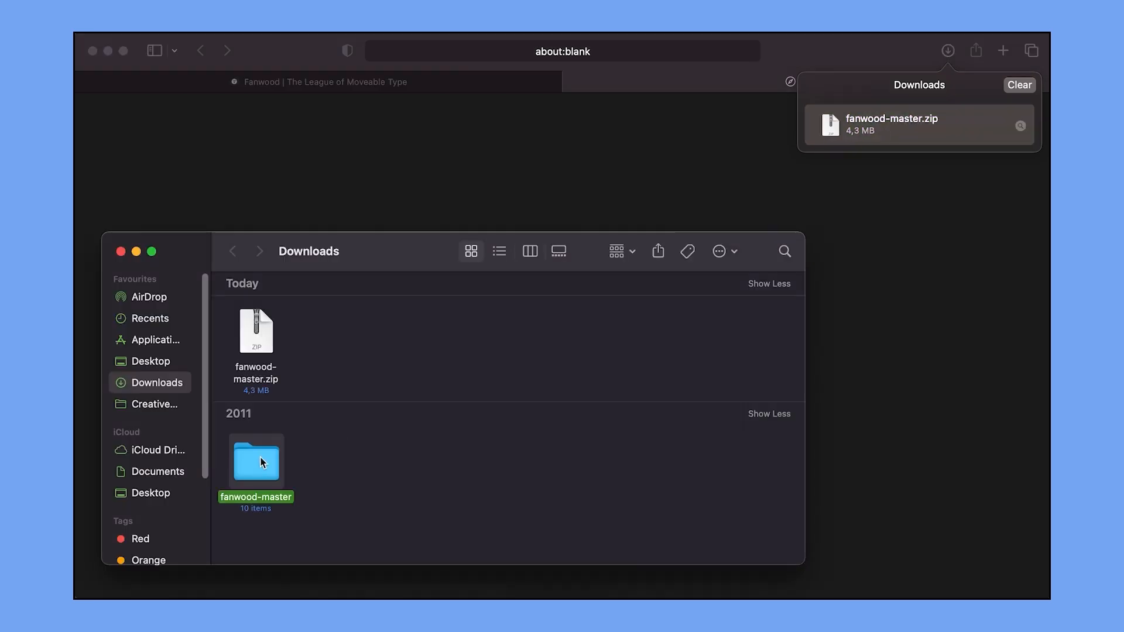
{"action": "double_click", "coordinate": [261, 459]}
{"action": "left_click_drag", "start_coordinate": [566, 344], "coordinate": [271, 302]}
{"action": "double_click", "coordinate": [271, 302]}
Install the Fanwood and Fanwood Text fonts, then return to Figma.
{"action": "left_click", "coordinate": [666, 492]}
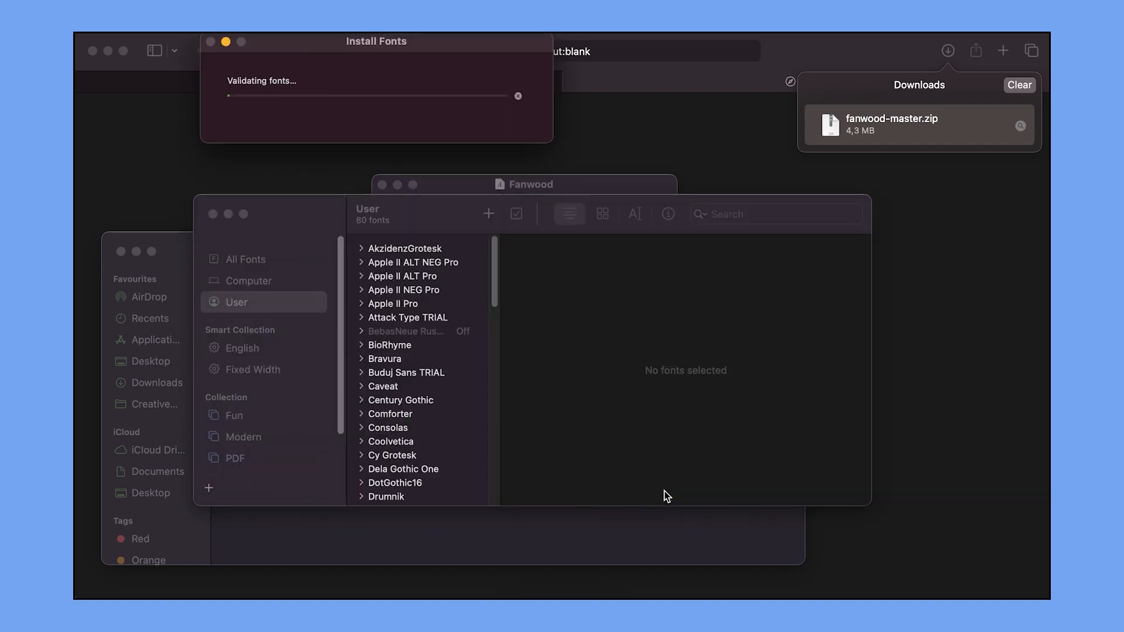
{"action": "left_click", "coordinate": [638, 468]}
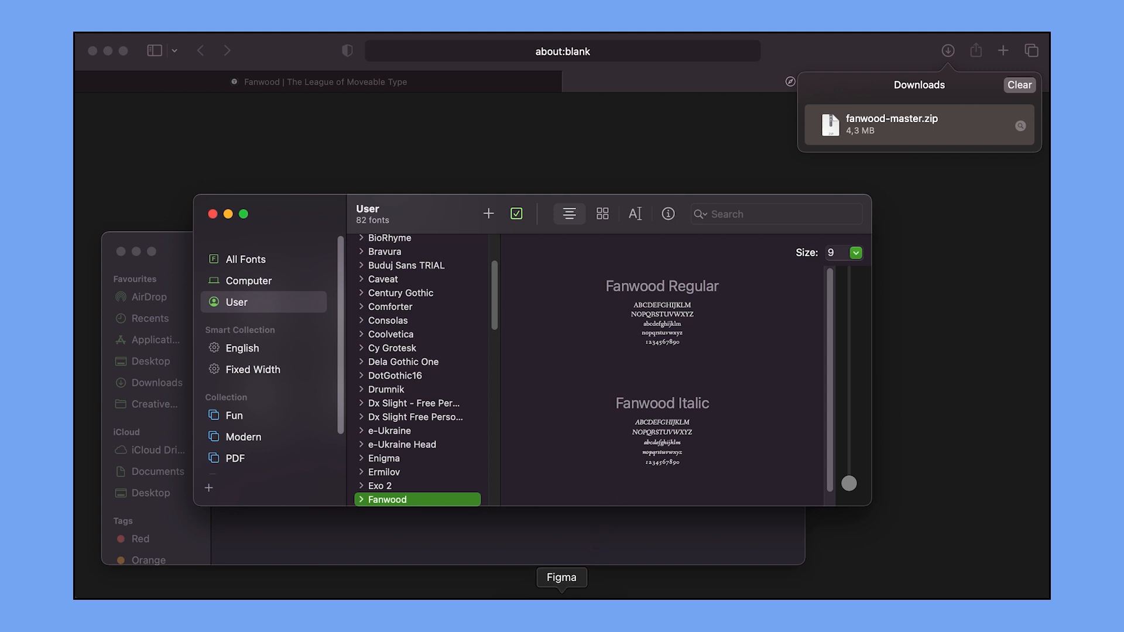
{"action": "left_click", "coordinate": [561, 595]}
Set the stars paragraph in Fanwood, then scroll Figma's downloads page to its font installers.
{"action": "left_click", "coordinate": [597, 388]}
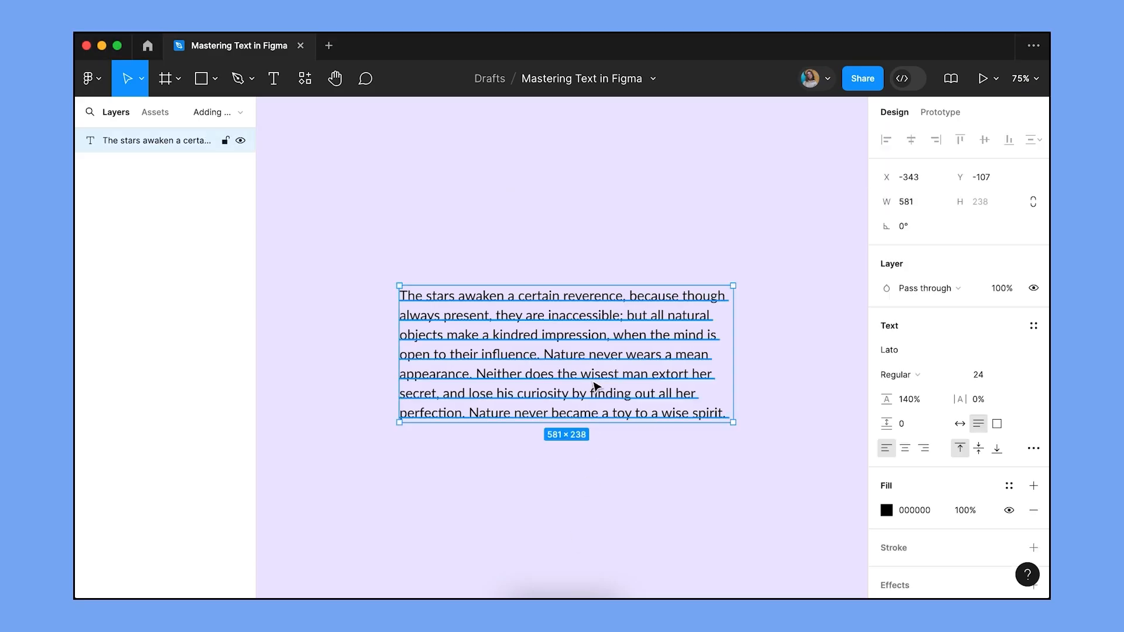
{"action": "left_click", "coordinate": [900, 350]}
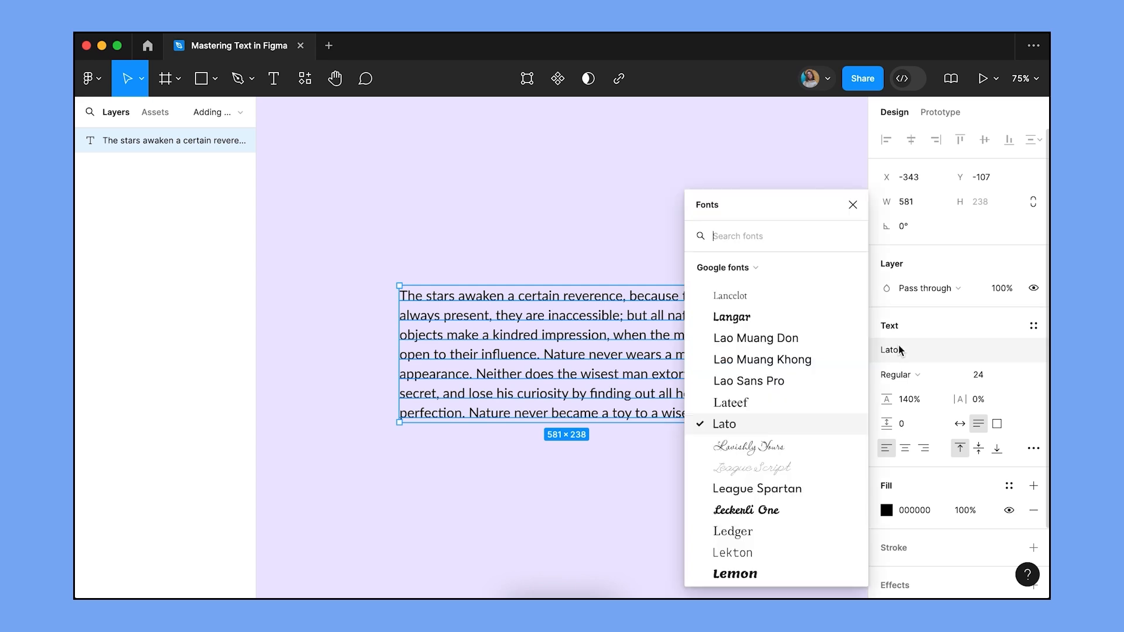
{"action": "type", "text": "fan"}
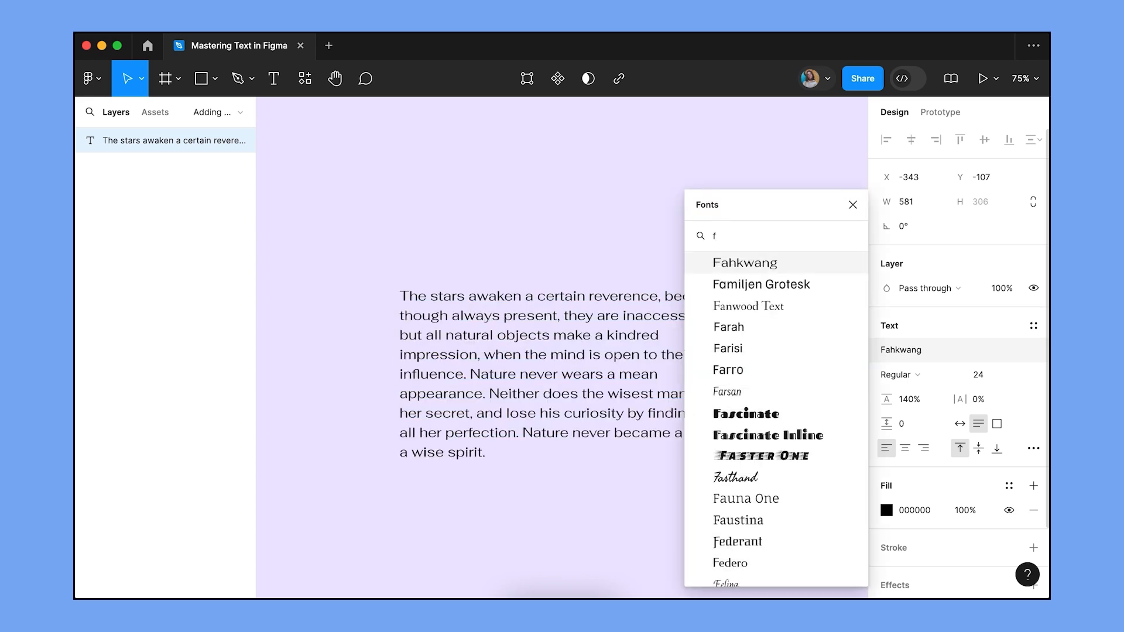
{"action": "type", "text": "w"}
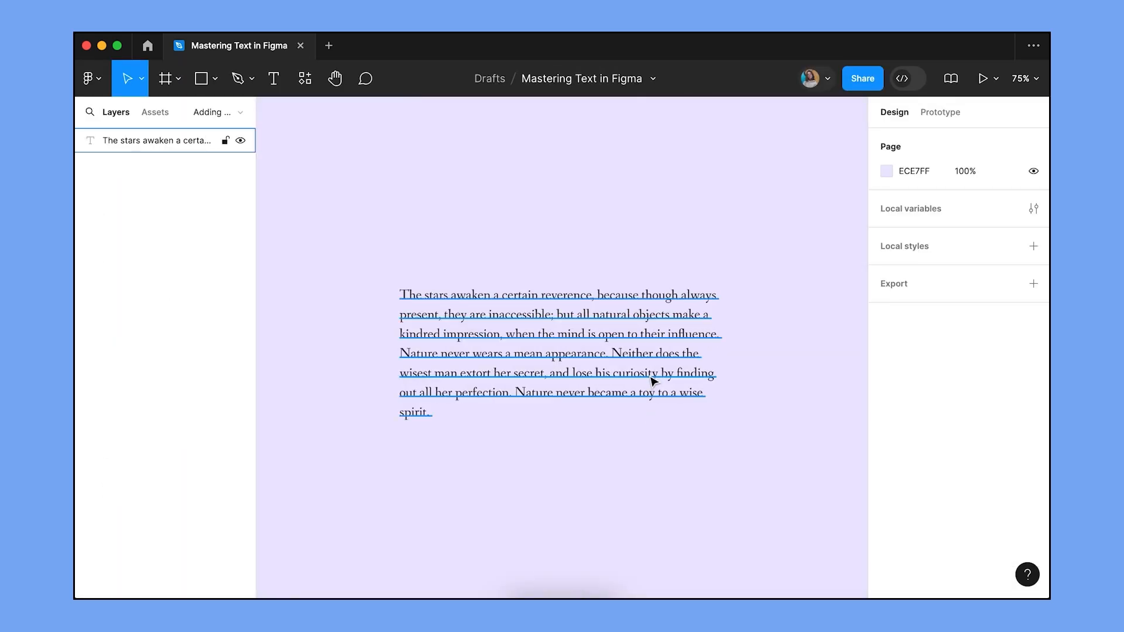
{"action": "left_click", "coordinate": [654, 381]}
{"action": "left_click", "coordinate": [930, 353]}
{"action": "type", "text": "f"}
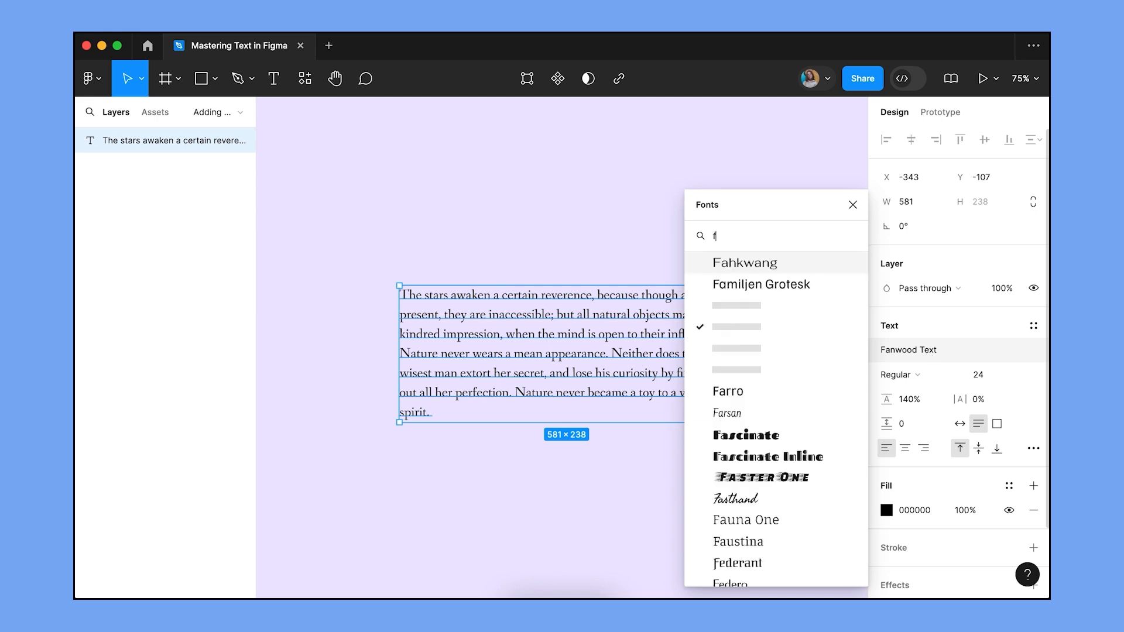
{"action": "type", "text": "anwood"}
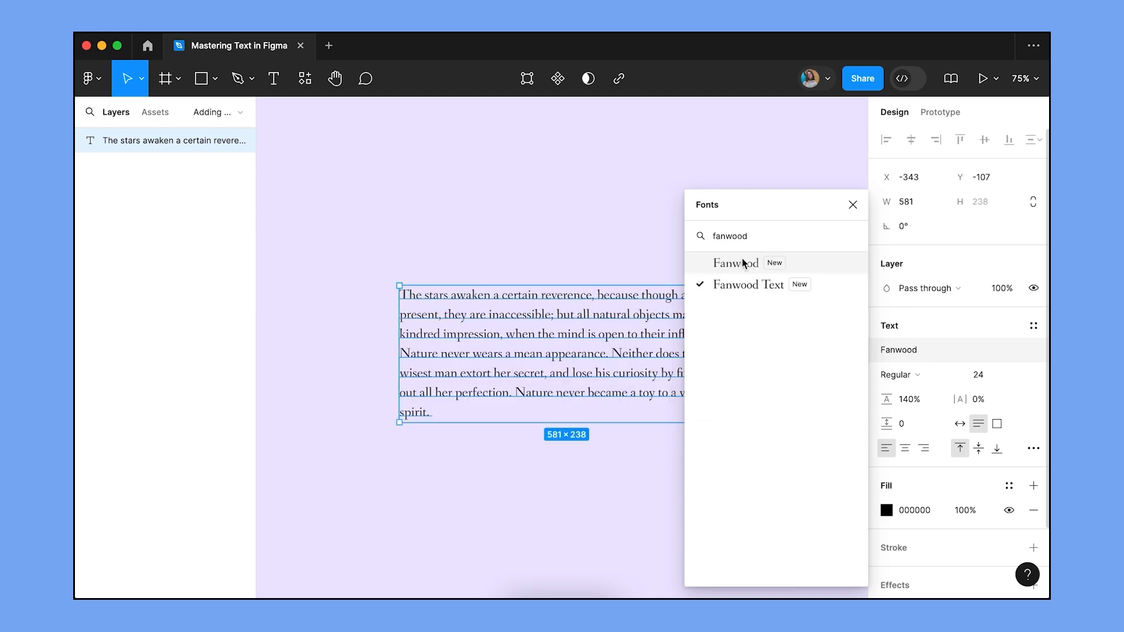
{"action": "left_click", "coordinate": [740, 265]}
{"action": "left_click", "coordinate": [742, 267]}
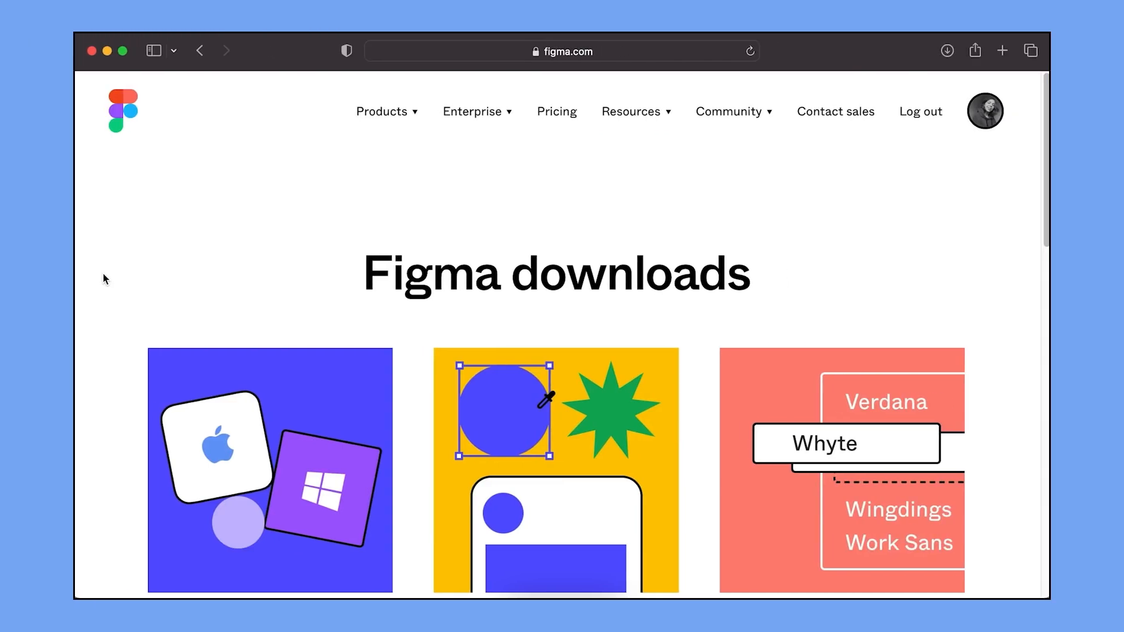
{"action": "scroll", "coordinate": [103, 274], "scroll_direction": "down", "scroll_amount": 5}
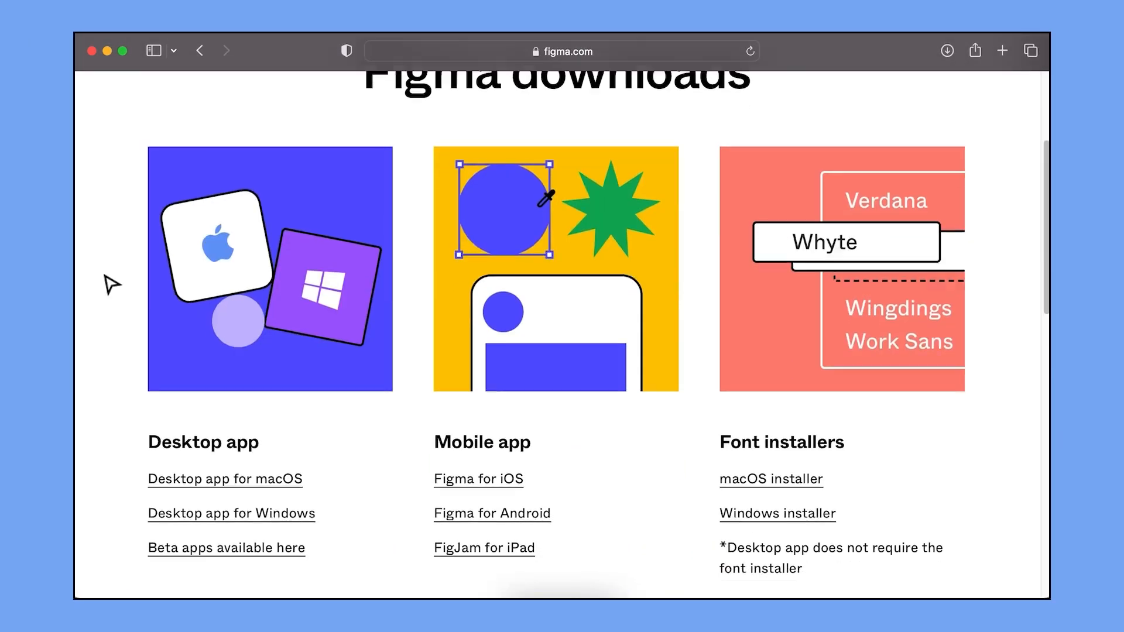